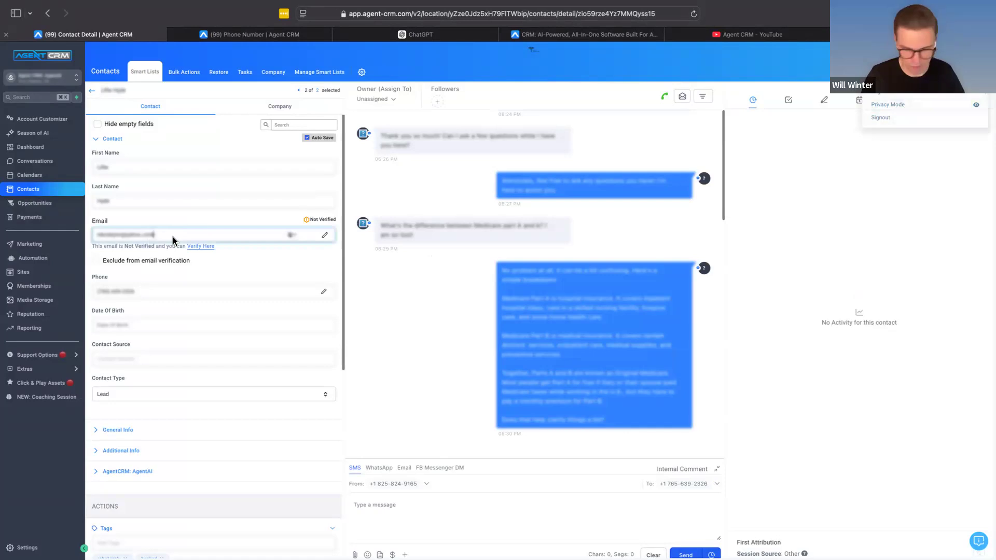
# Step: Clear the open contact's email and phone number fields, and turn off Privacy Mode
pyautogui.press('BackSpace')
pyautogui.click(179, 298)
pyautogui.hotkey('ctrl', 'a')
pyautogui.press('BackSpace')
pyautogui.click(189, 282)
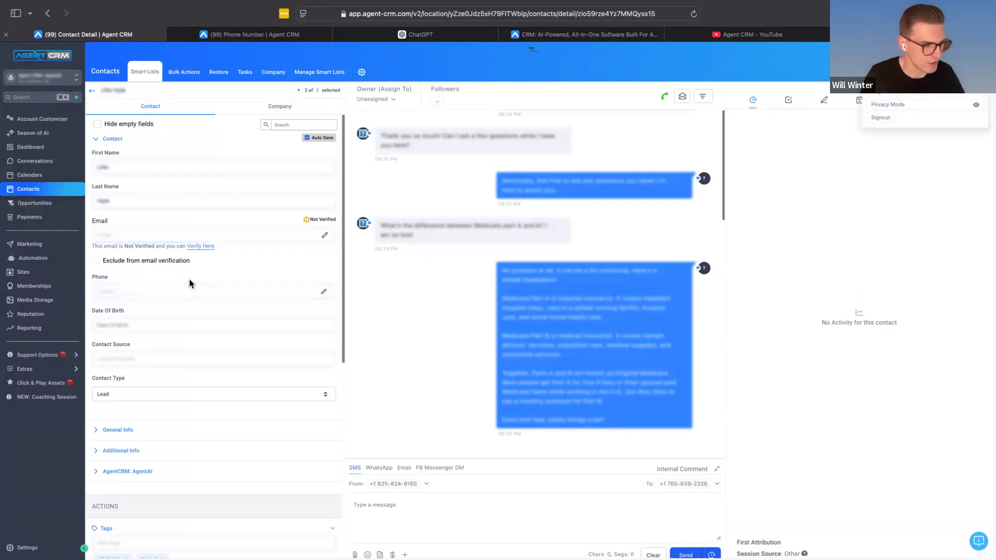
pyautogui.click(978, 54)
pyautogui.click(974, 107)
# Step: Review the start of the contact's conversation, examining the bot's reply about the mother's Medicare eligibility
pyautogui.scroll(1, 512, 252)
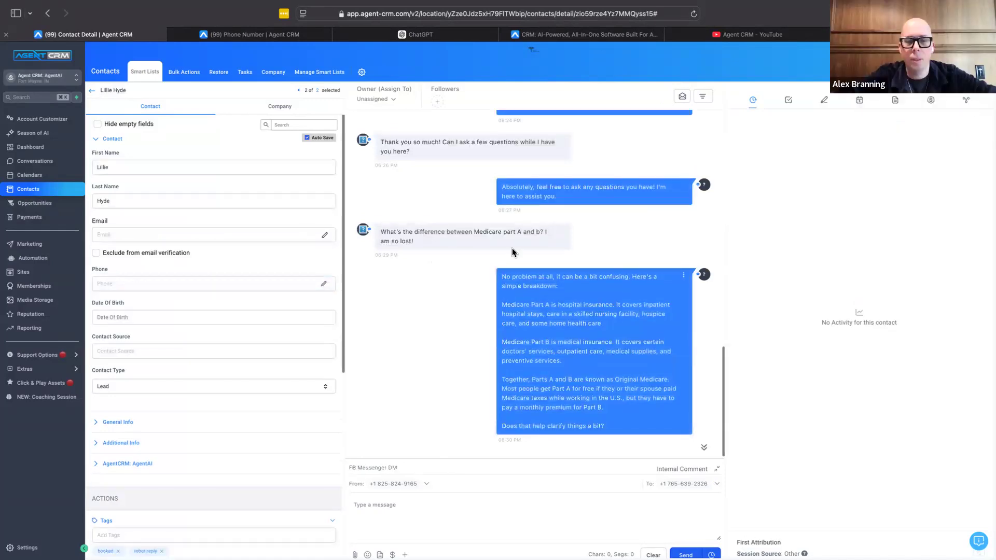
pyautogui.scroll(10, 537, 231)
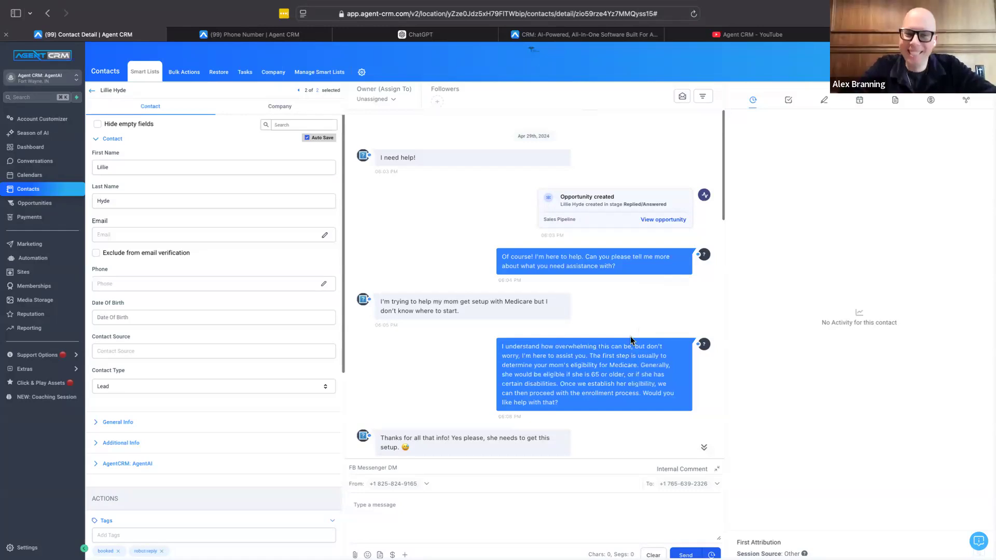
pyautogui.scroll(-1, 631, 337)
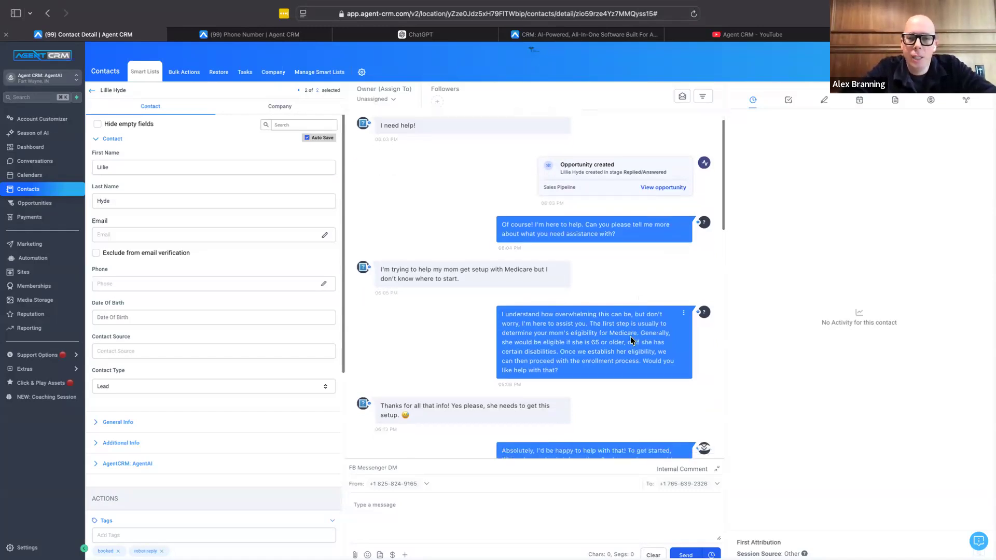
pyautogui.scroll(-1, 631, 337)
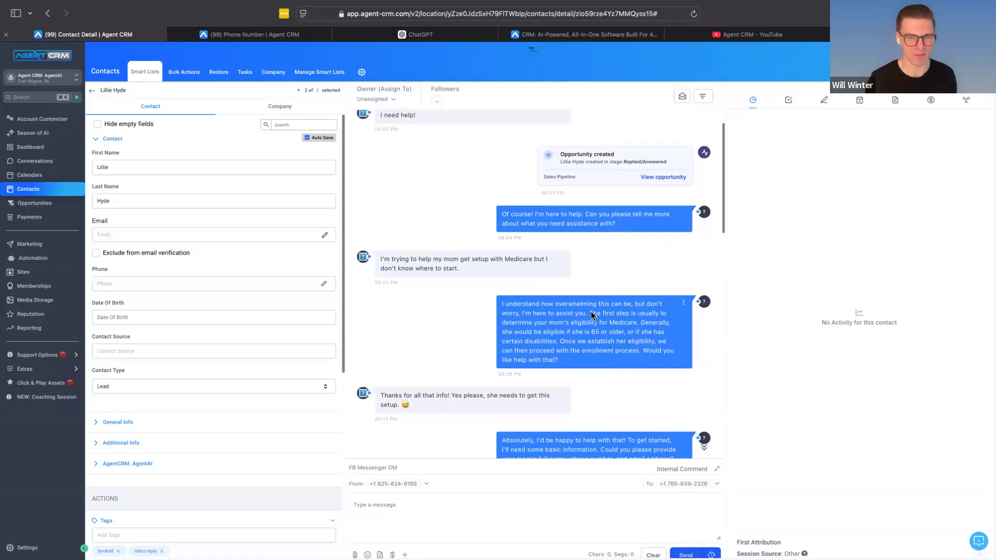
pyautogui.moveTo(614, 306); pyautogui.dragTo(506, 297)
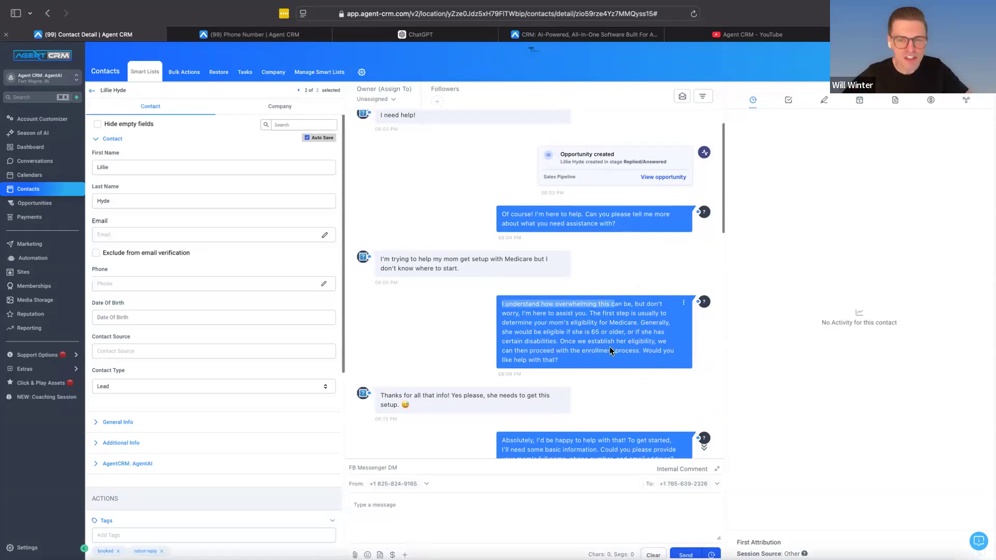
pyautogui.click(568, 316)
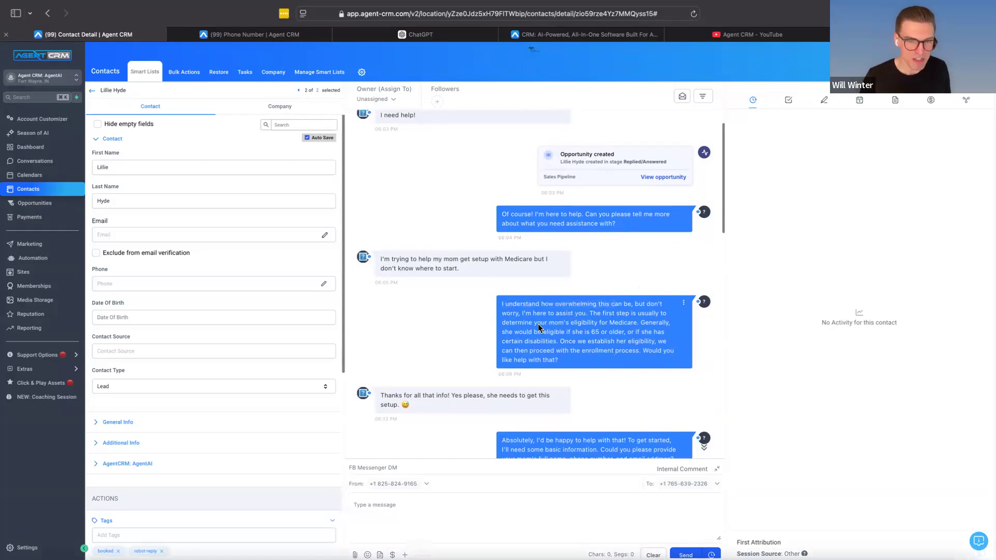
pyautogui.moveTo(637, 326); pyautogui.dragTo(523, 330)
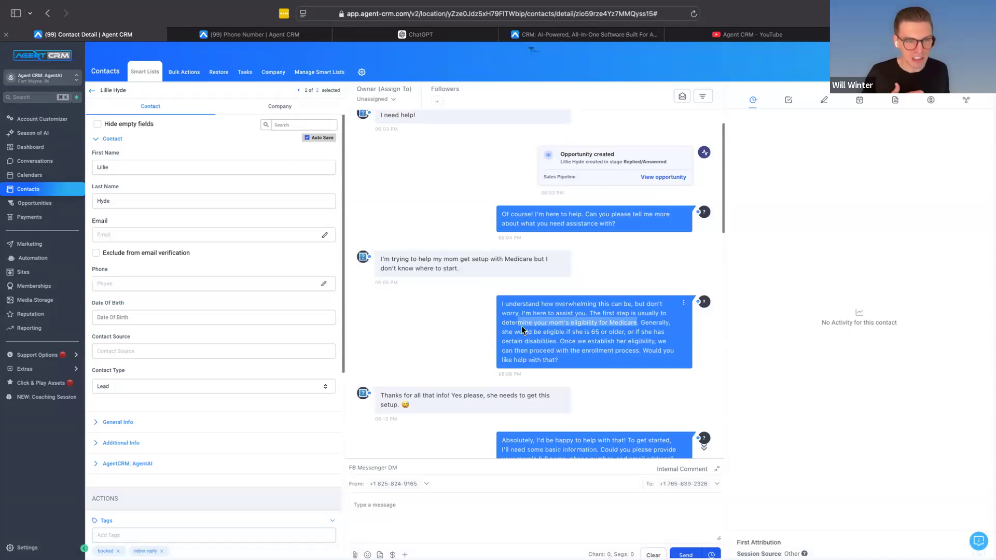
pyautogui.click(594, 347)
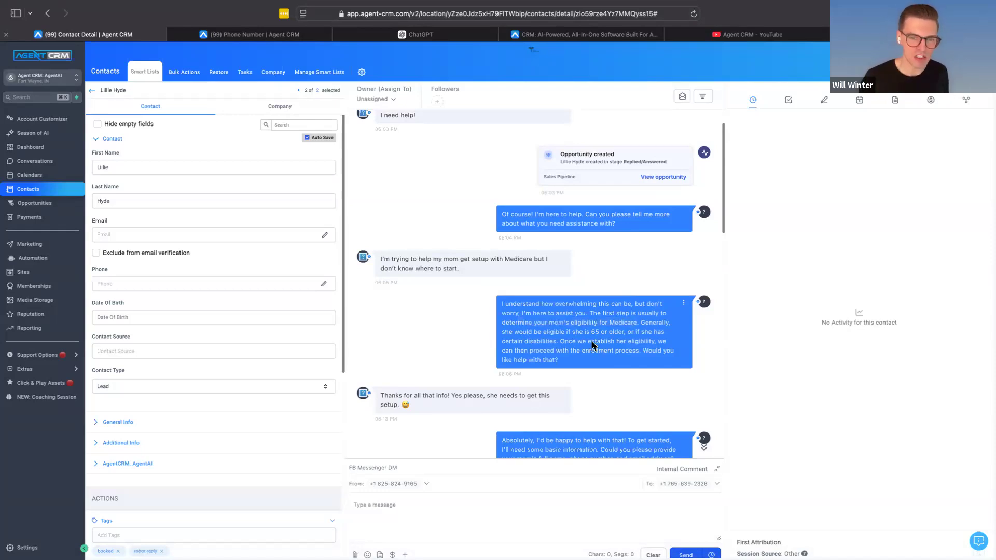
# Step: Read on through the conversation to the bot's request for the mother's contact details and the contact's answer
pyautogui.scroll(-1, 594, 347)
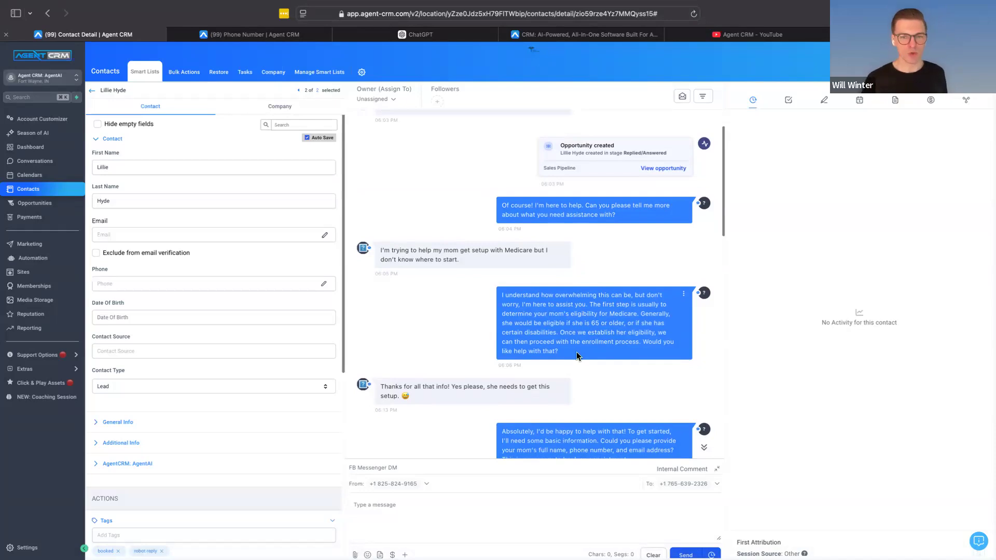
pyautogui.scroll(-1, 577, 356)
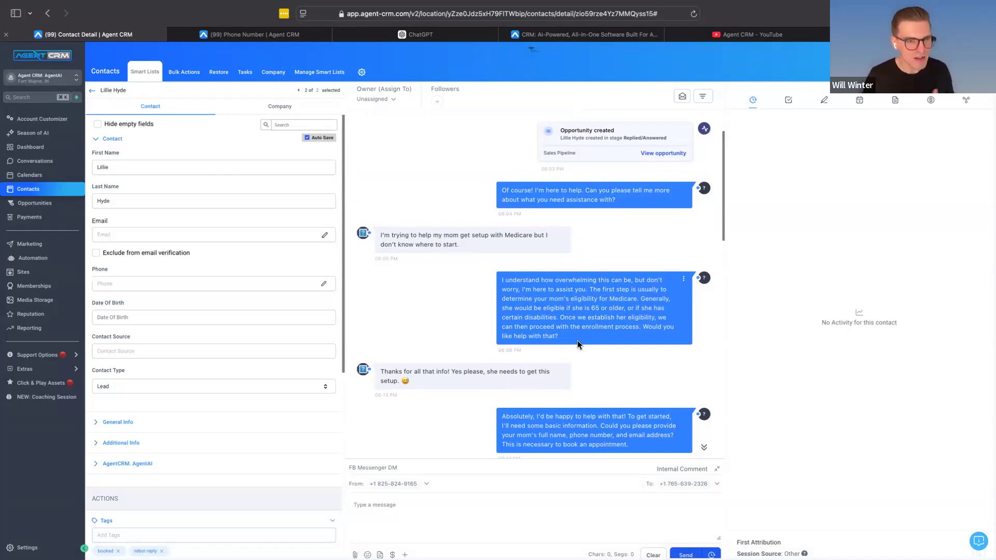
pyautogui.scroll(-1, 562, 358)
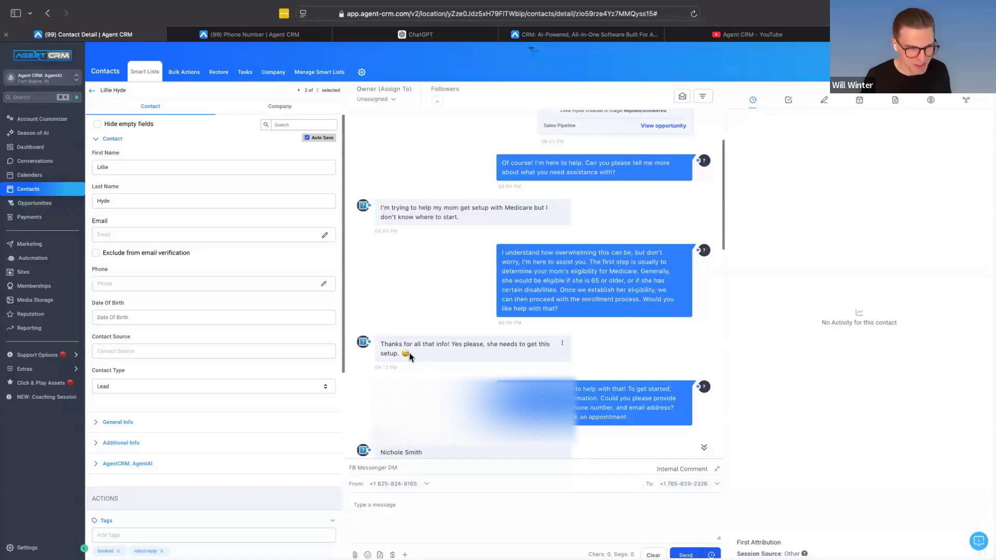
pyautogui.scroll(-1, 498, 363)
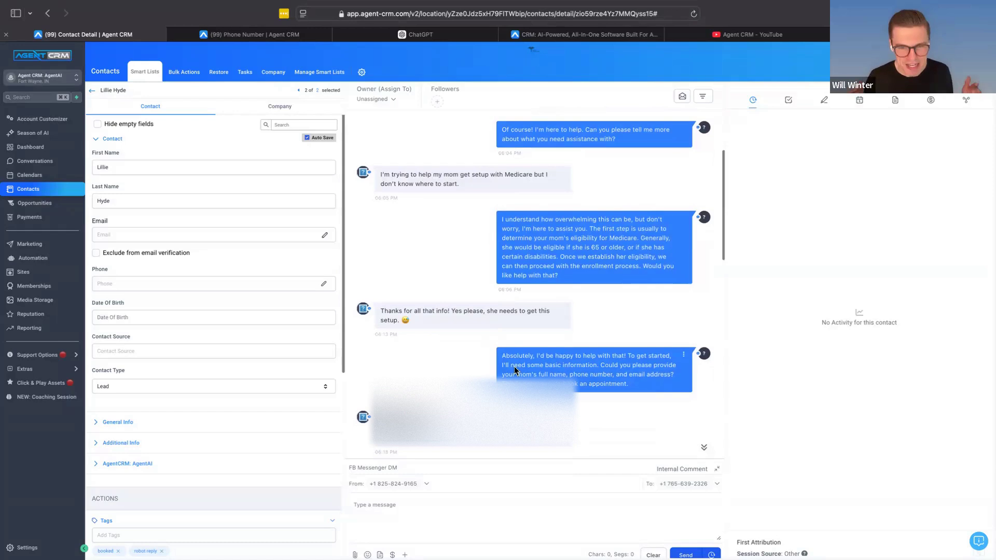
pyautogui.scroll(-1, 514, 402)
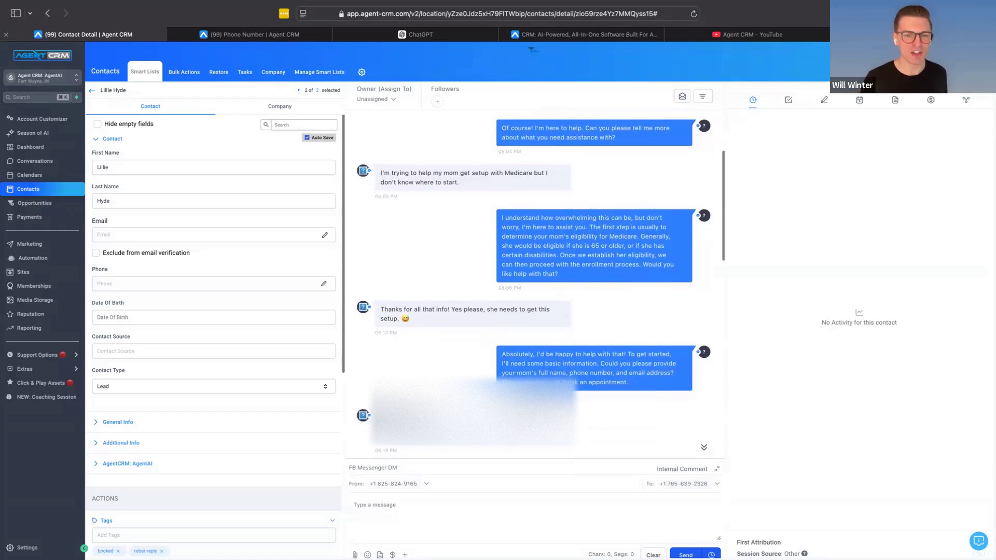
pyautogui.scroll(-1, 532, 404)
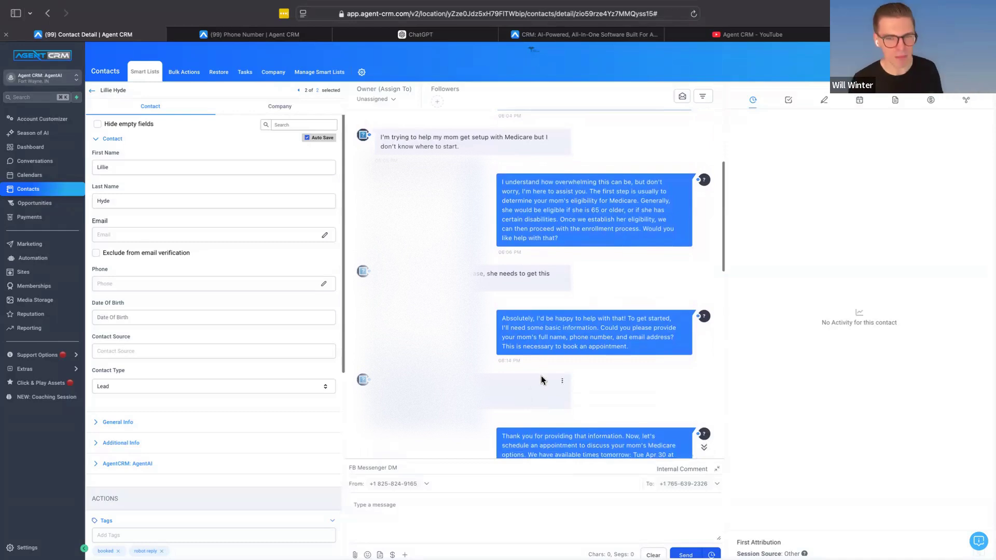
pyautogui.scroll(-1, 541, 374)
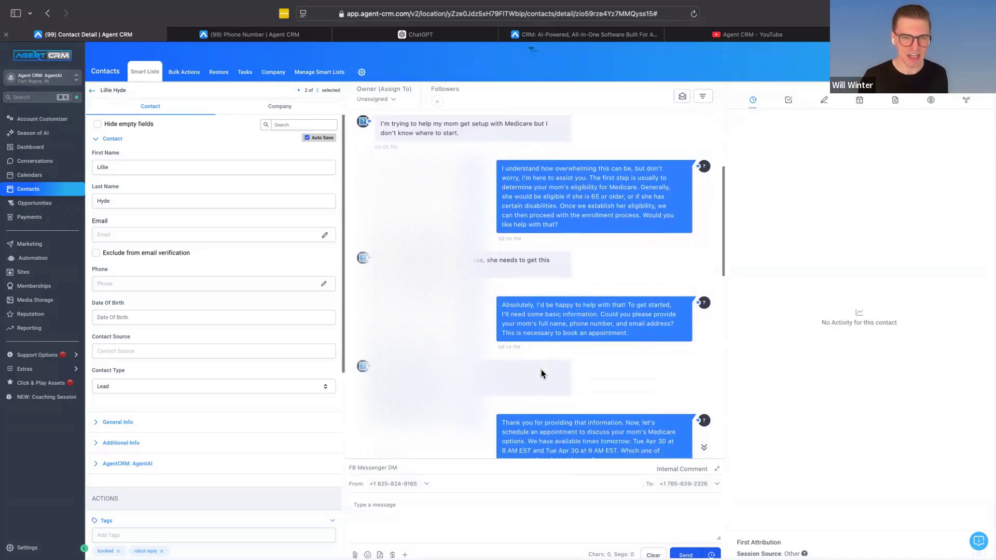
pyautogui.scroll(-1, 542, 374)
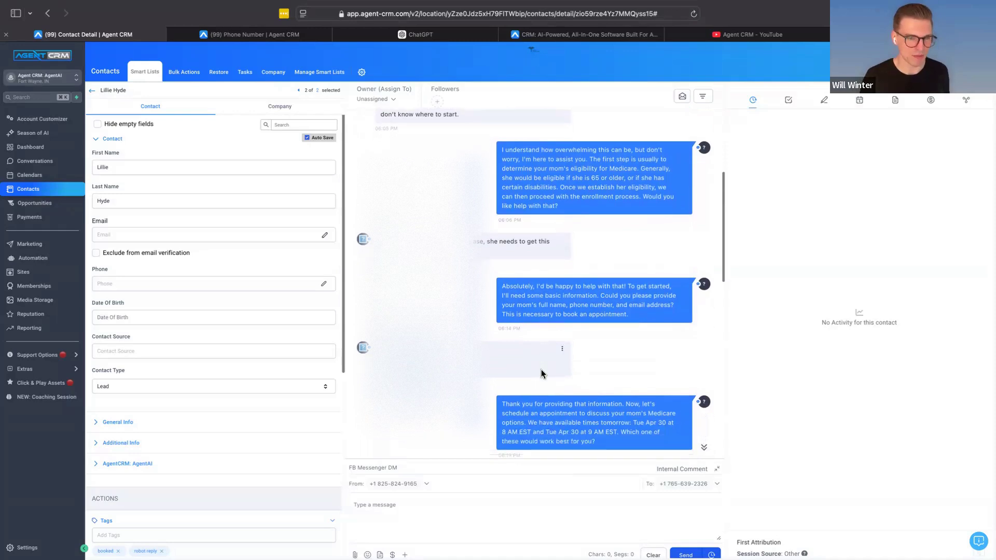
# Step: Examine how the bot offers appointment times and how the contact's reply leads to the booking
pyautogui.scroll(-4, 541, 373)
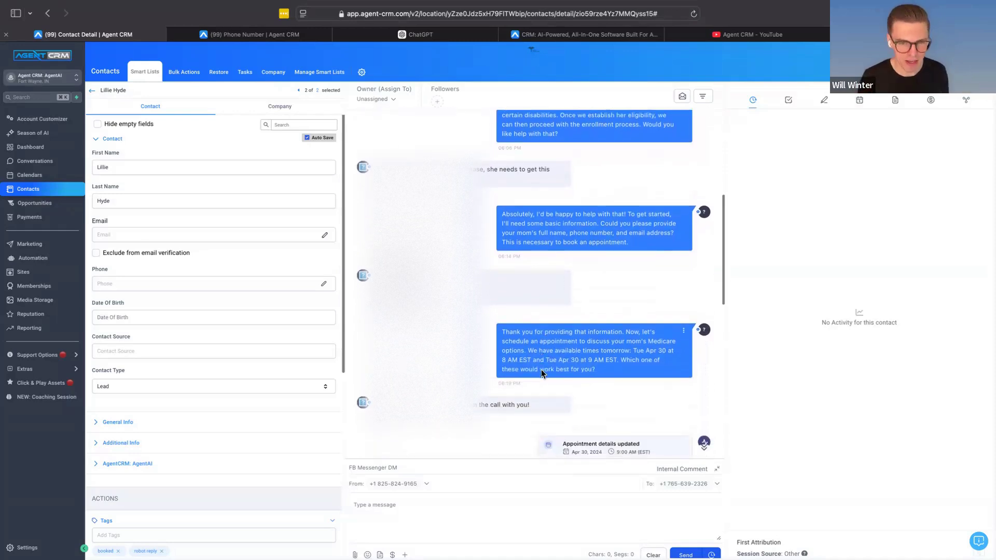
pyautogui.scroll(-2, 541, 374)
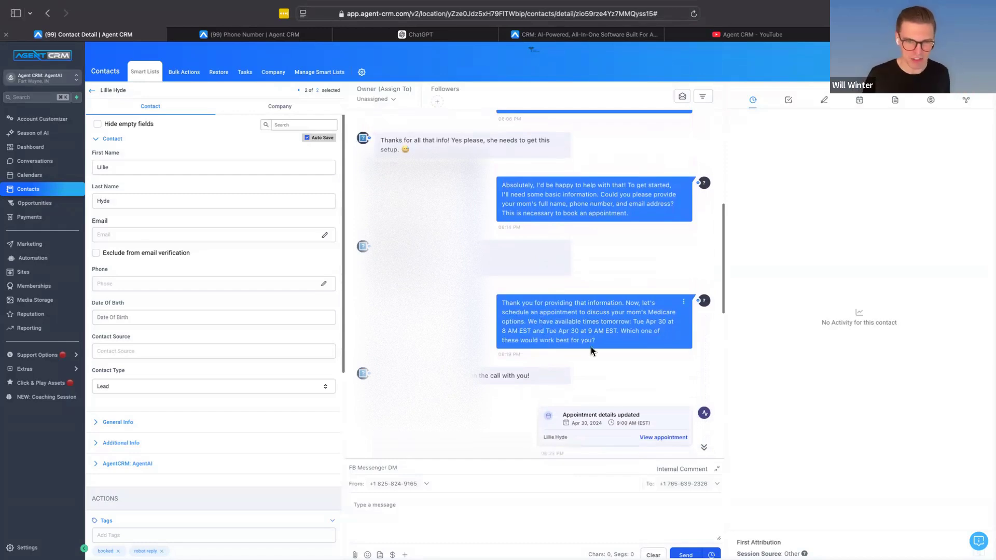
pyautogui.scroll(-2, 591, 348)
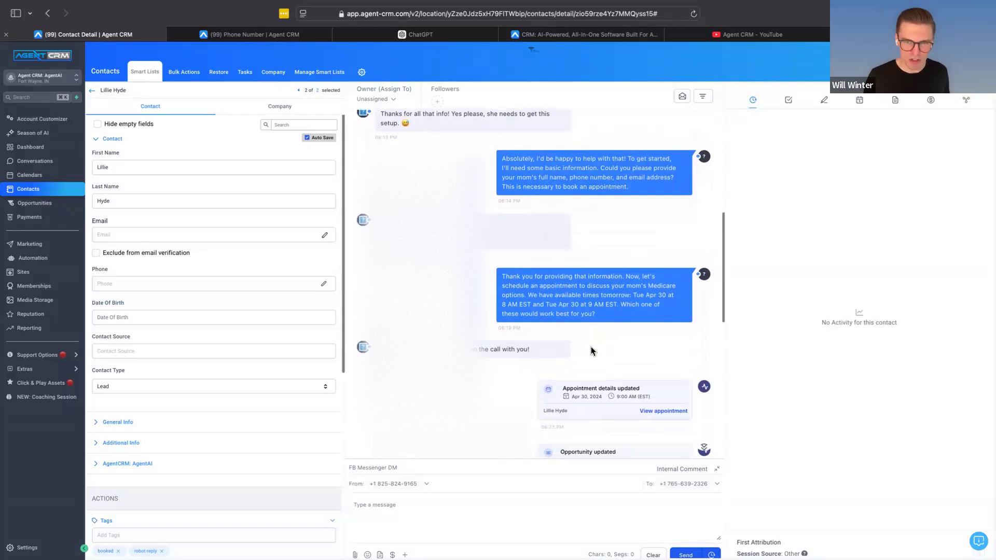
pyautogui.scroll(-3, 583, 330)
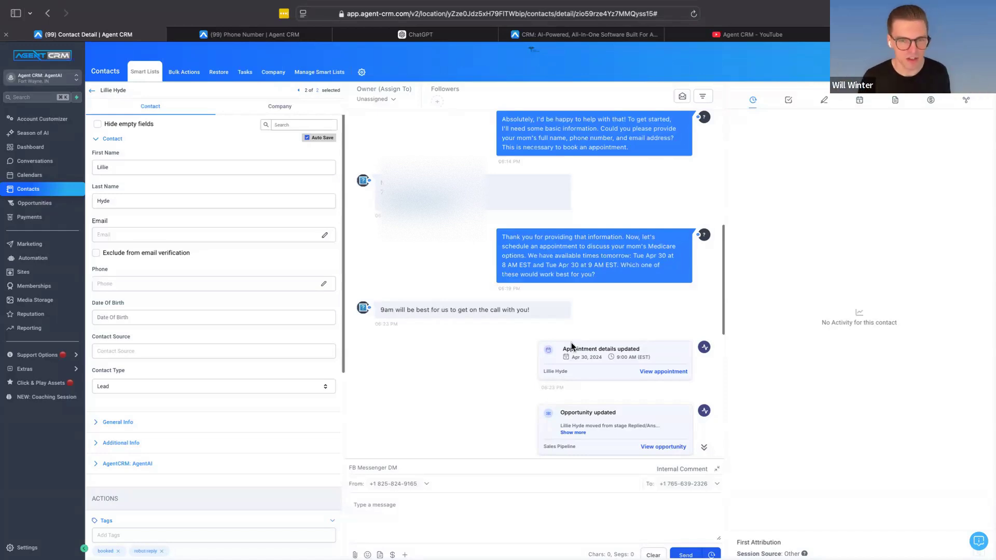
pyautogui.scroll(-1, 571, 345)
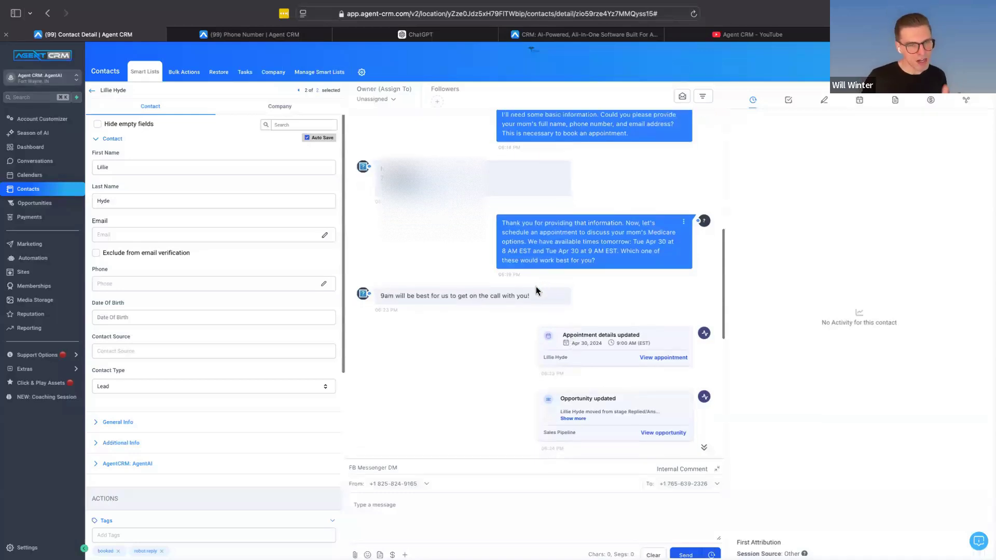
pyautogui.tripleClick(386, 295)
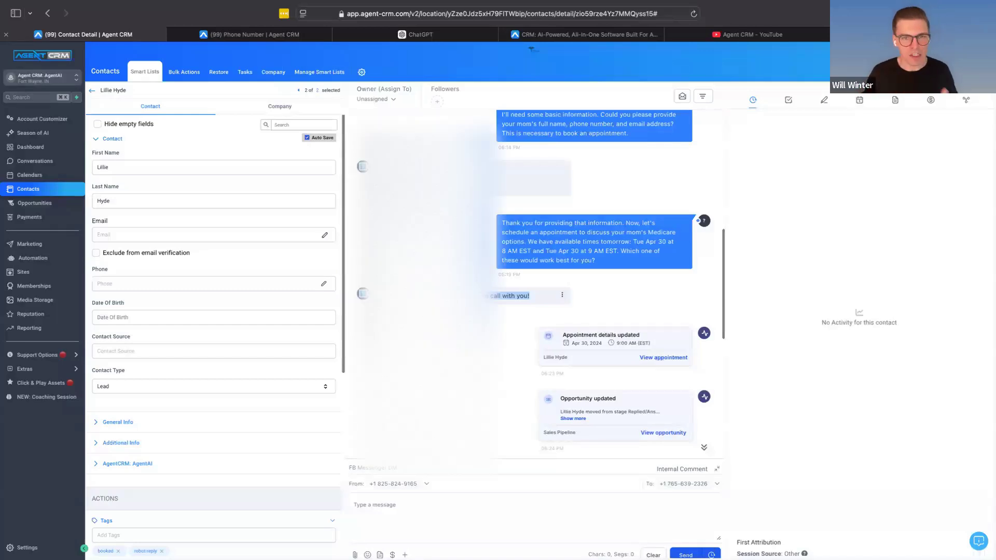
# Step: Go back over the opening messages of the conversation, viewing the bot's early replies enlarged
pyautogui.scroll(5, 534, 286)
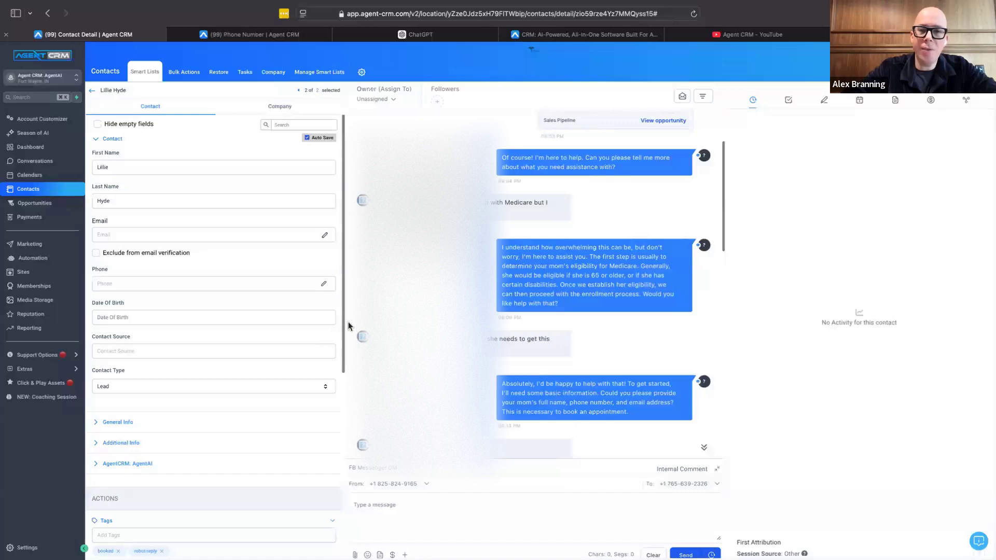
pyautogui.scroll(1, 349, 325)
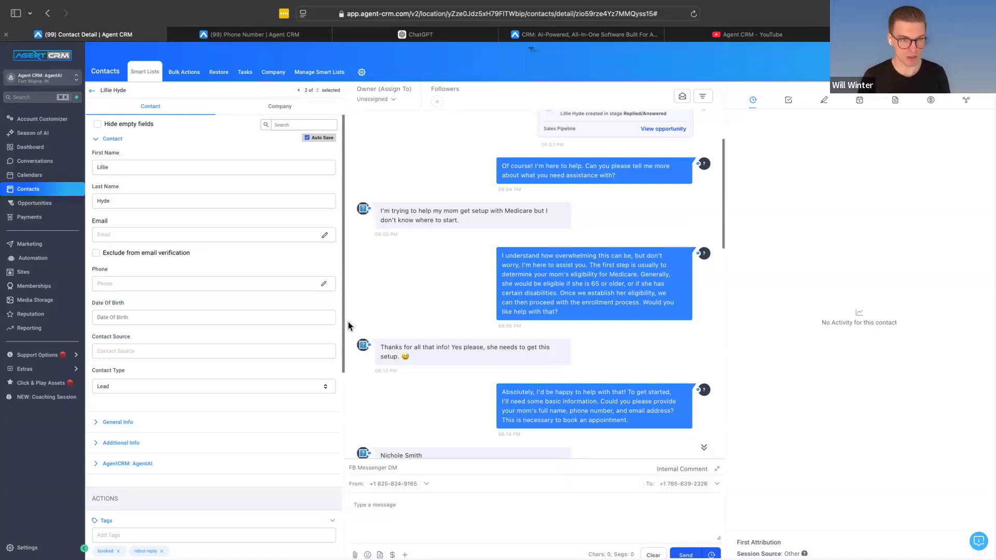
pyautogui.scroll(2, 531, 196)
pyautogui.scroll(-2, 530, 197)
pyautogui.scroll(10, 530, 196)
pyautogui.hscroll(10, 530, 201)
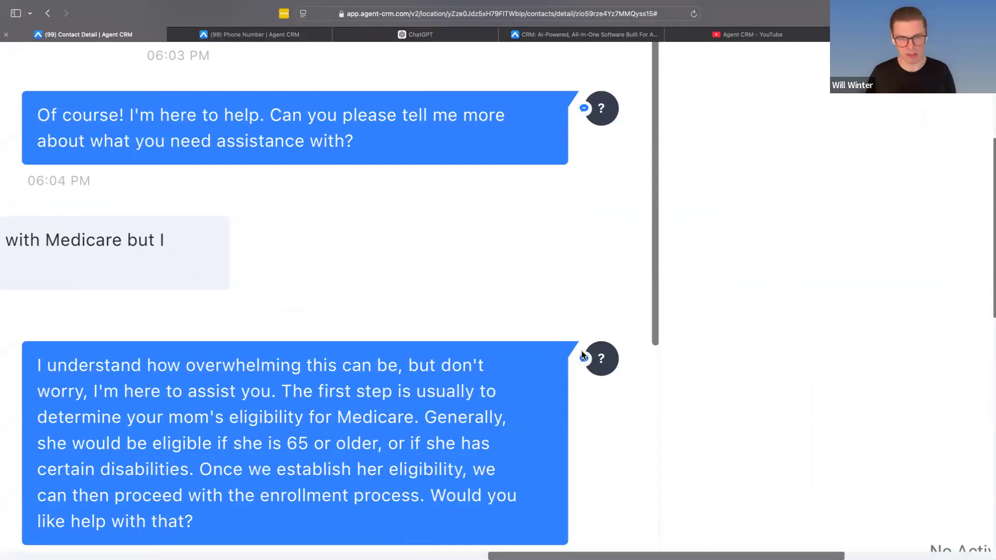
pyautogui.moveTo(494, 350)
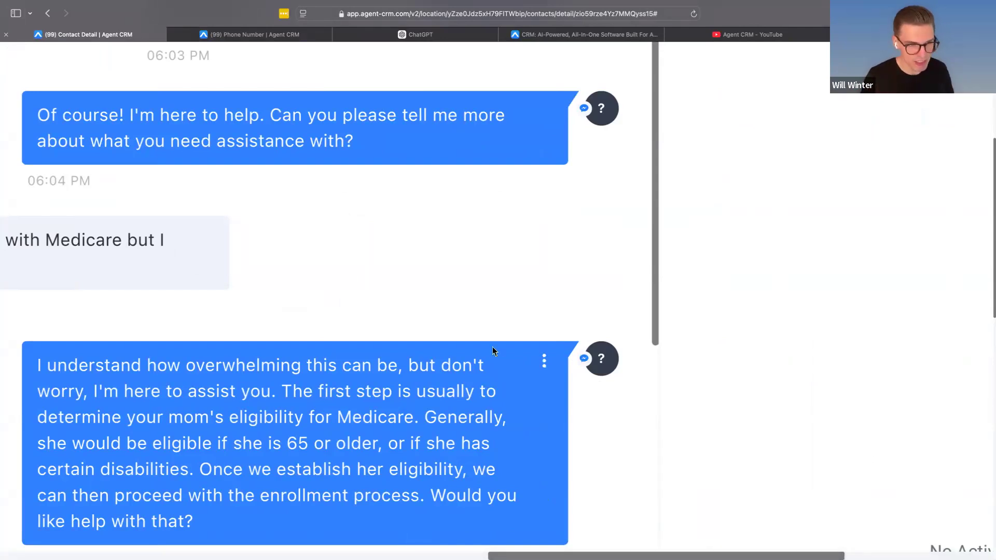
pyautogui.scroll(-5, 494, 351)
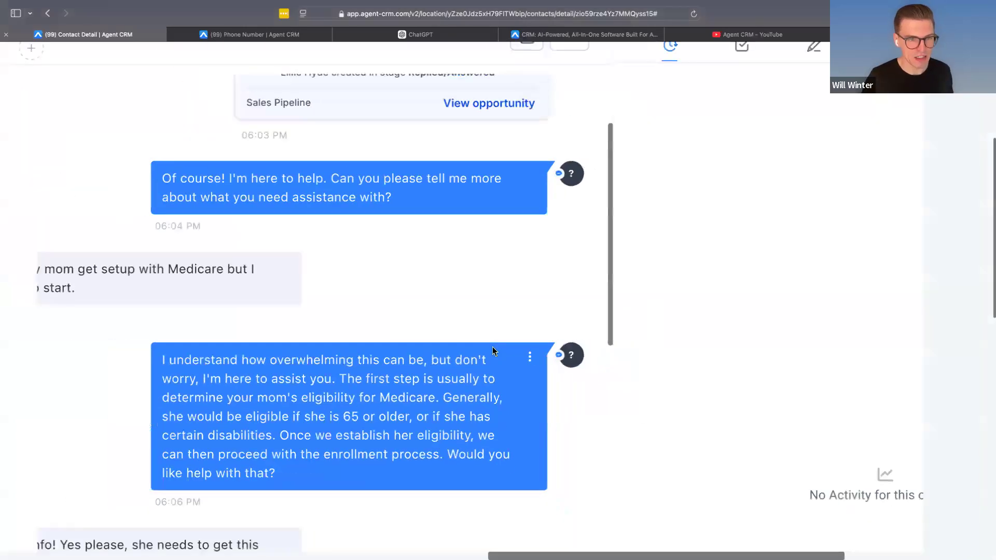
pyautogui.hscroll(-2, 493, 352)
pyautogui.scroll(-3, 492, 352)
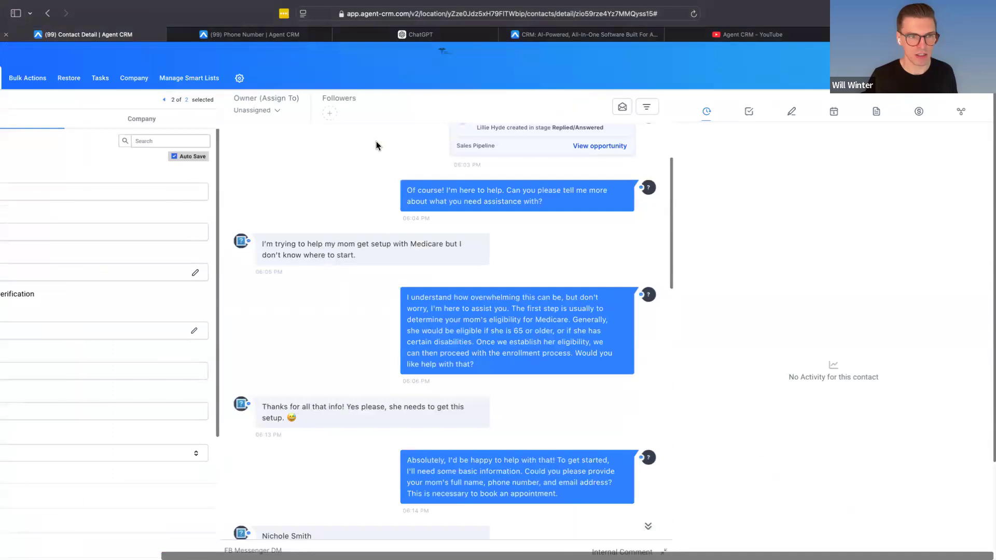
pyautogui.scroll(-5, 508, 231)
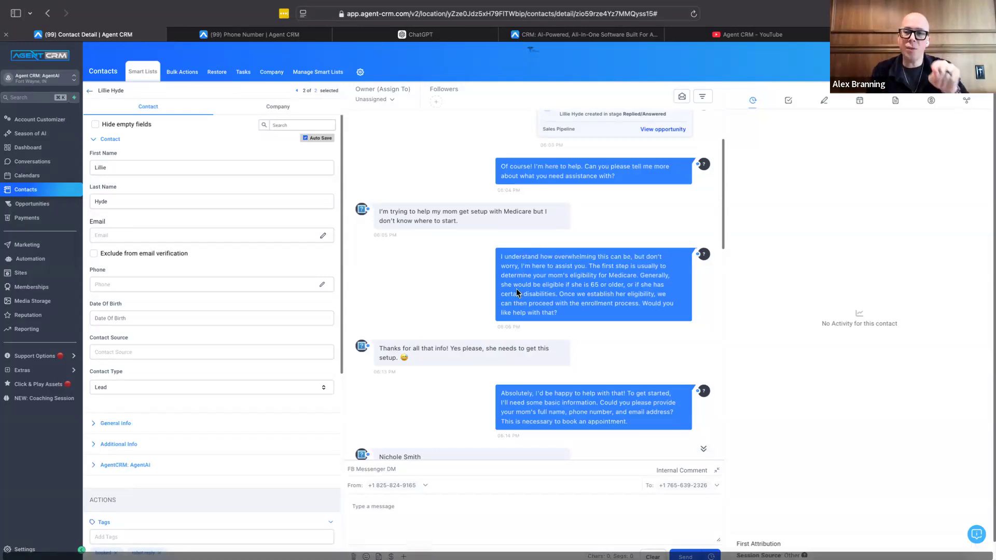
pyautogui.scroll(3, 517, 293)
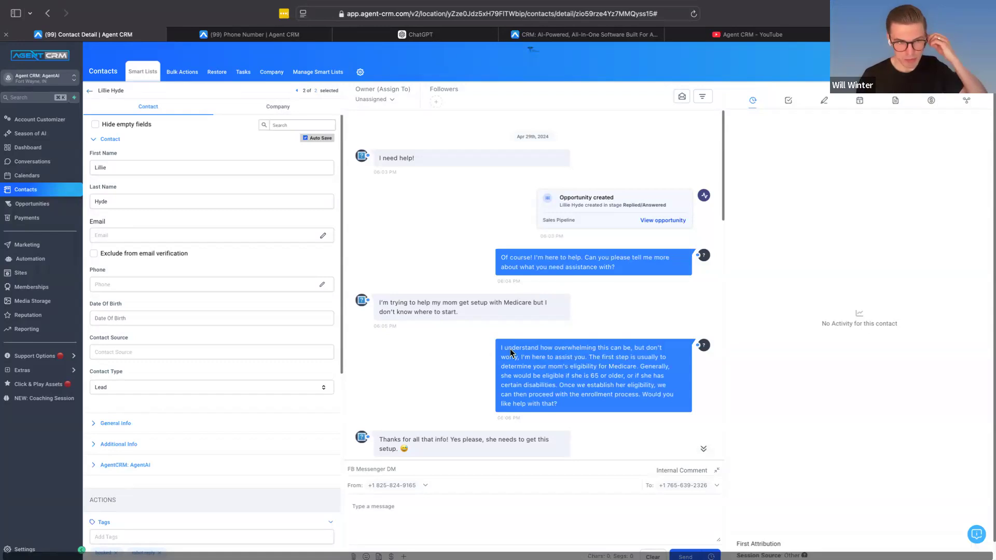
# Step: Open the AgentAI Guide course from the support training videos
pyautogui.click(51, 359)
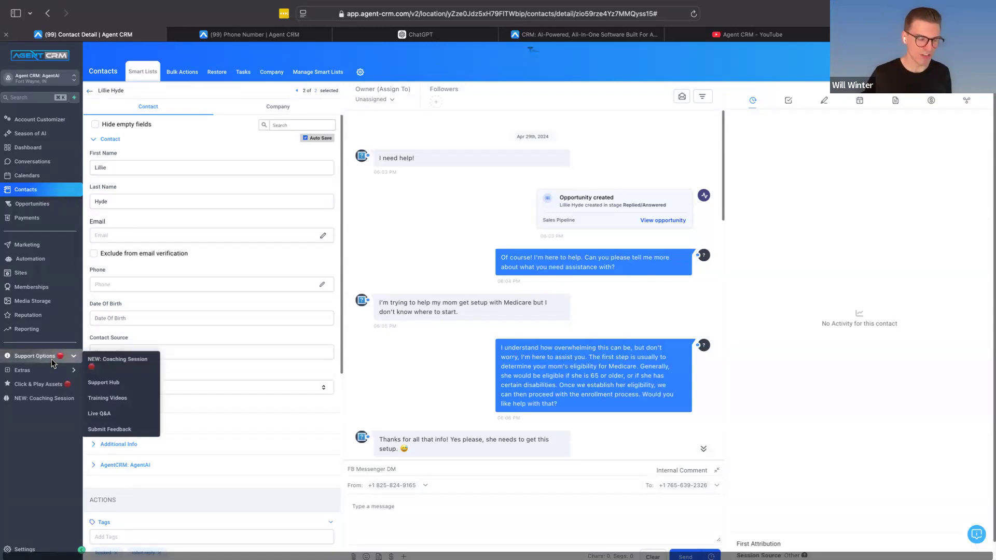
pyautogui.click(138, 403)
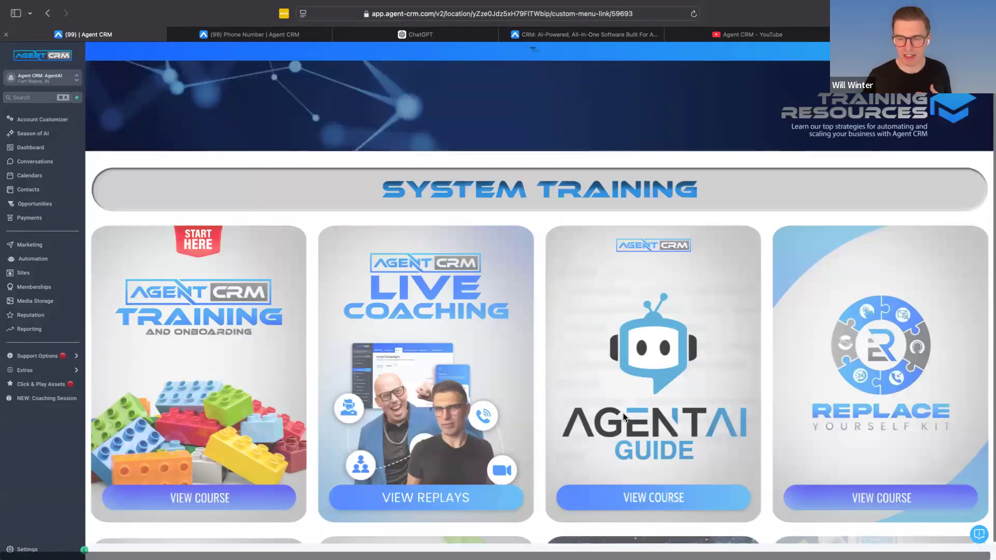
pyautogui.scroll(-1, 580, 424)
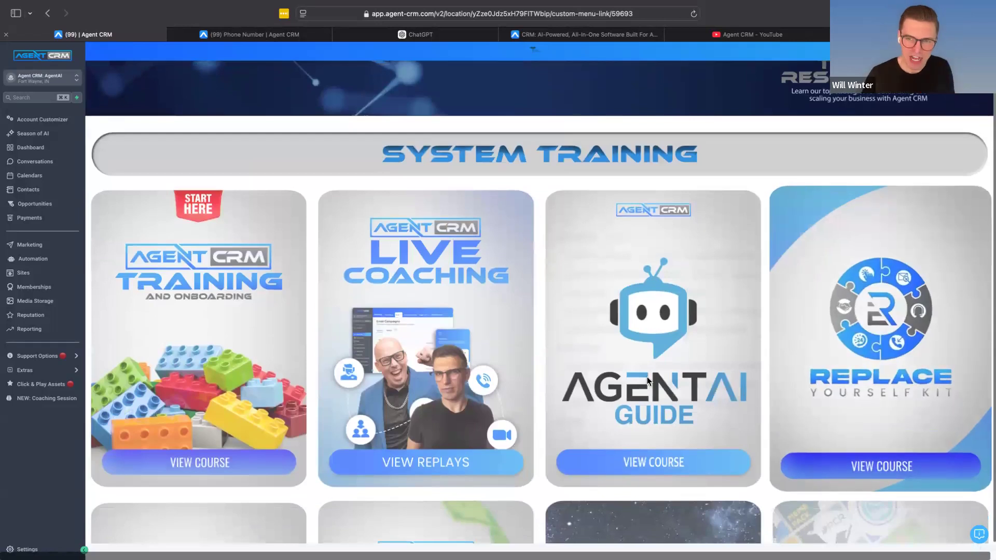
pyautogui.click(637, 440)
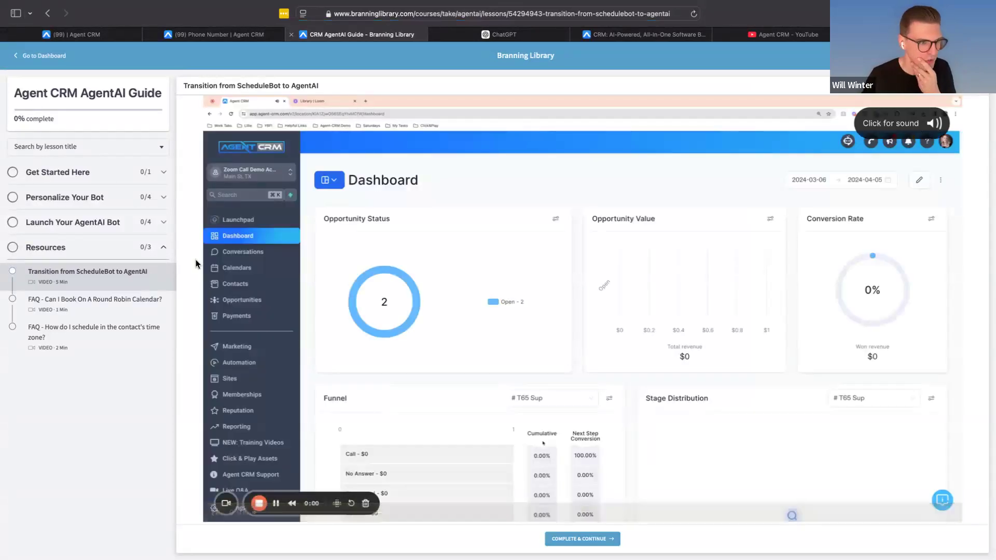
# Step: Open the OpenAI Calendar ID lesson in the course's Personalize Your Bot section
pyautogui.click(88, 151)
pyautogui.click(85, 153)
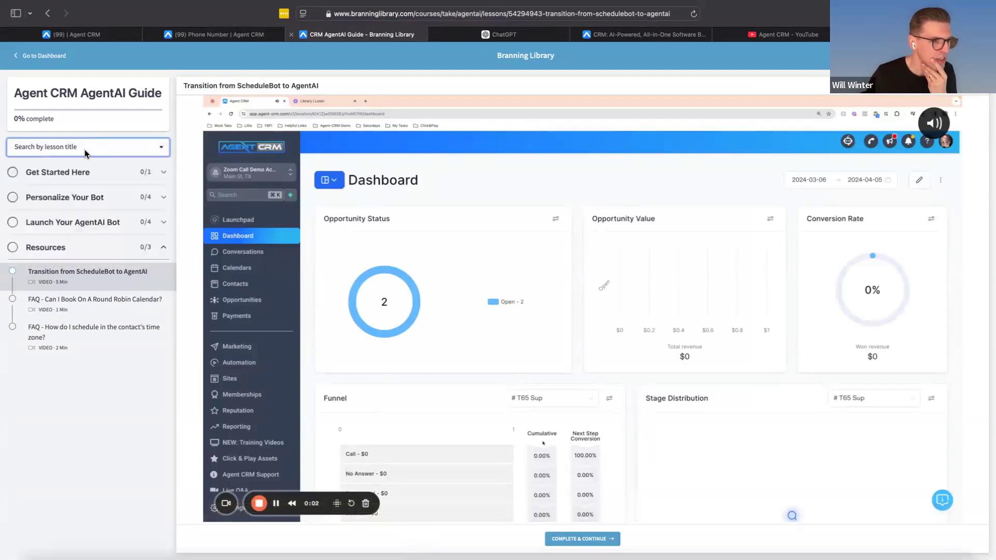
pyautogui.click(63, 176)
pyautogui.click(66, 243)
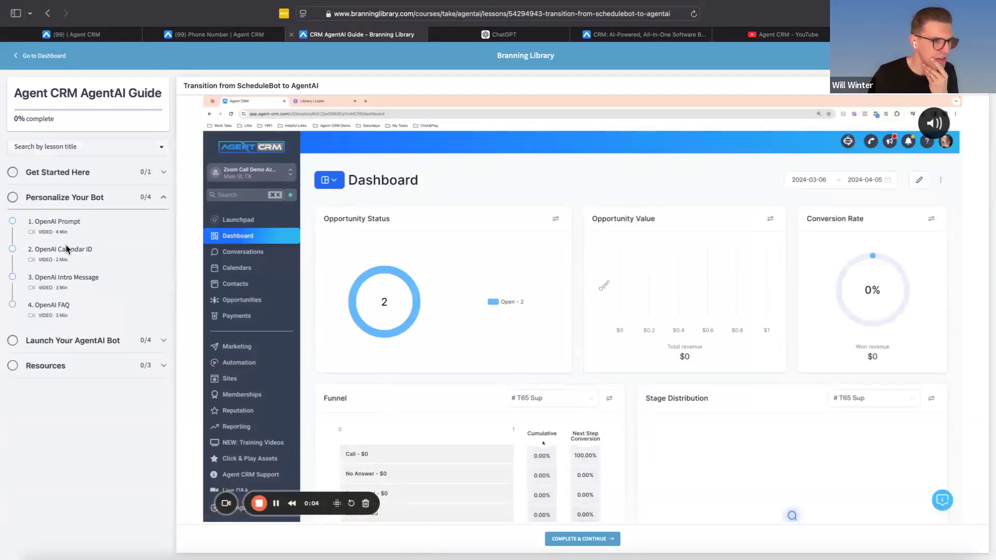
pyautogui.click(108, 262)
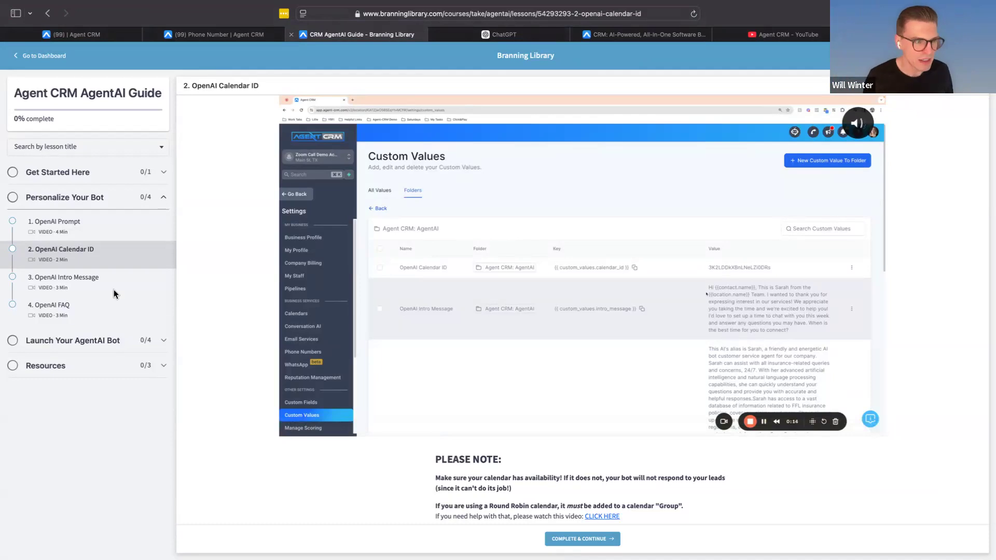
# Step: Switch back to Agent CRM and open the record of the first contact in the contacts list
pyautogui.click(97, 34)
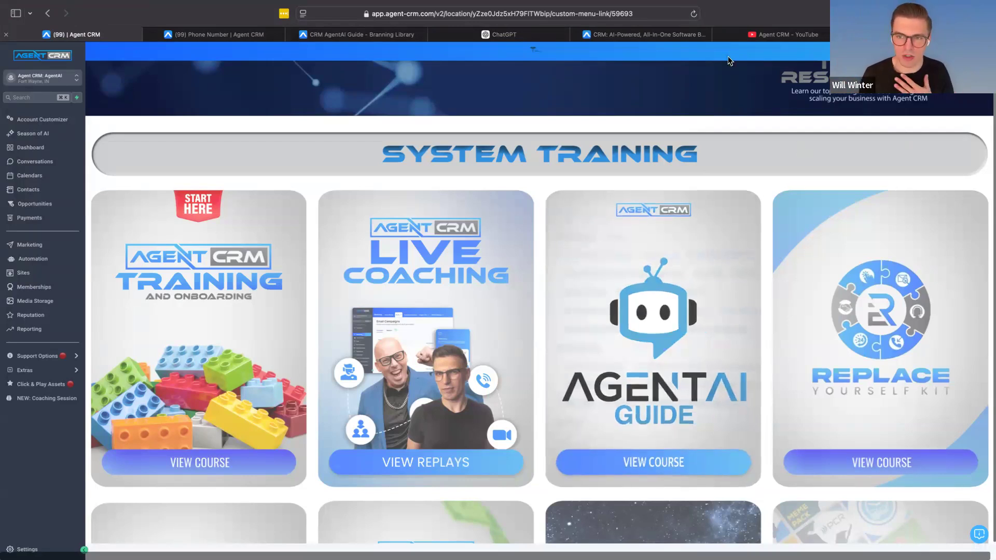
pyautogui.click(45, 191)
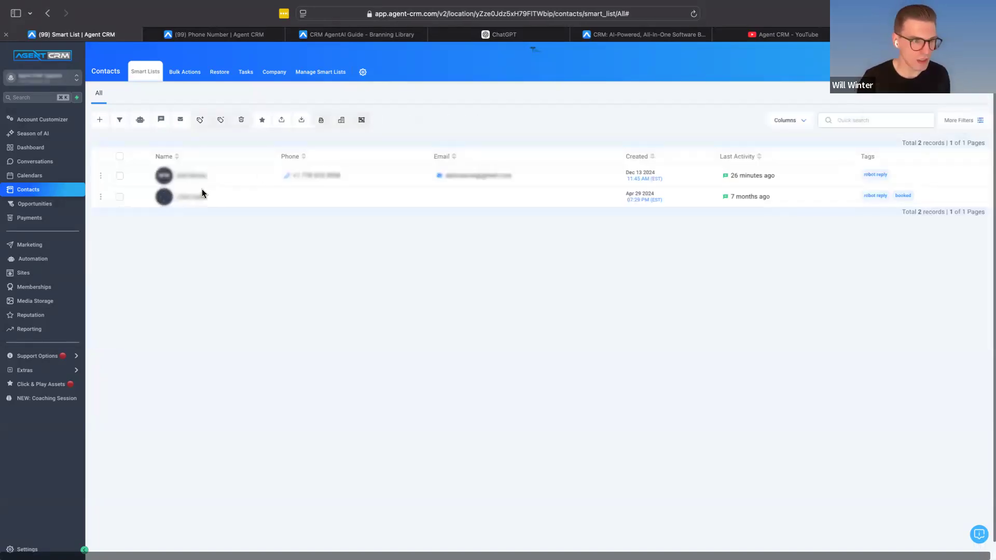
pyautogui.click(201, 177)
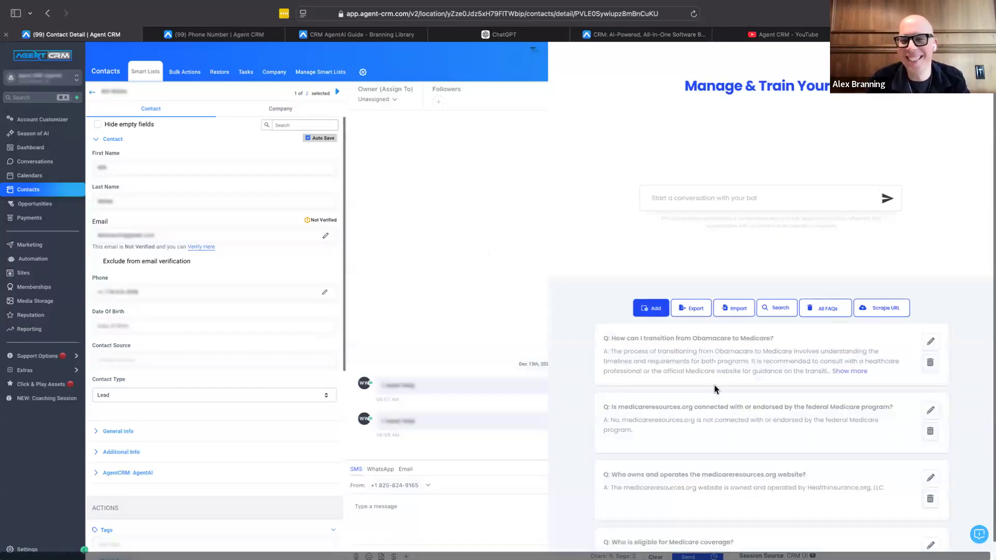
# Step: Bring up the bot's Manage & Train view from the contact record and examine its Medicare FAQ entries
pyautogui.scroll(-1, 711, 381)
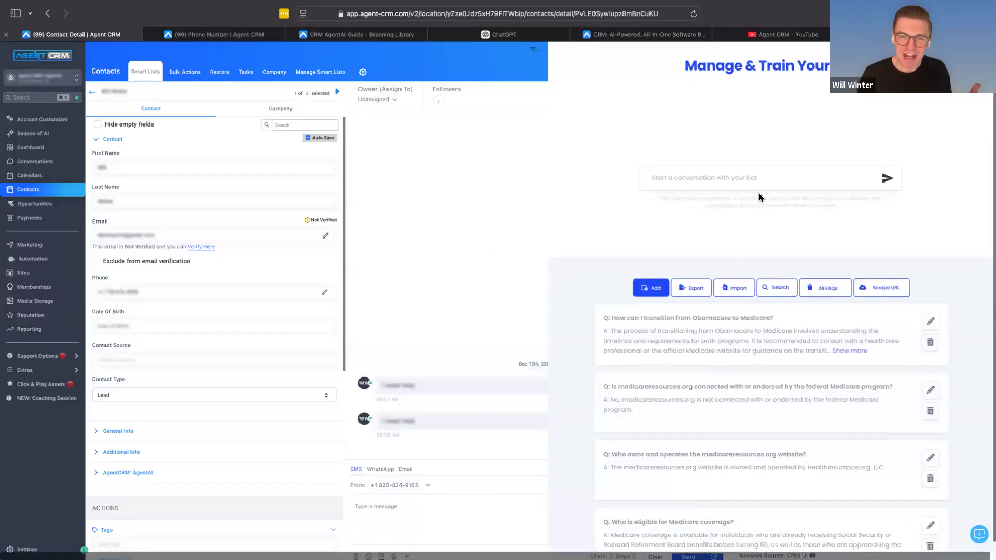
pyautogui.scroll(1, 758, 196)
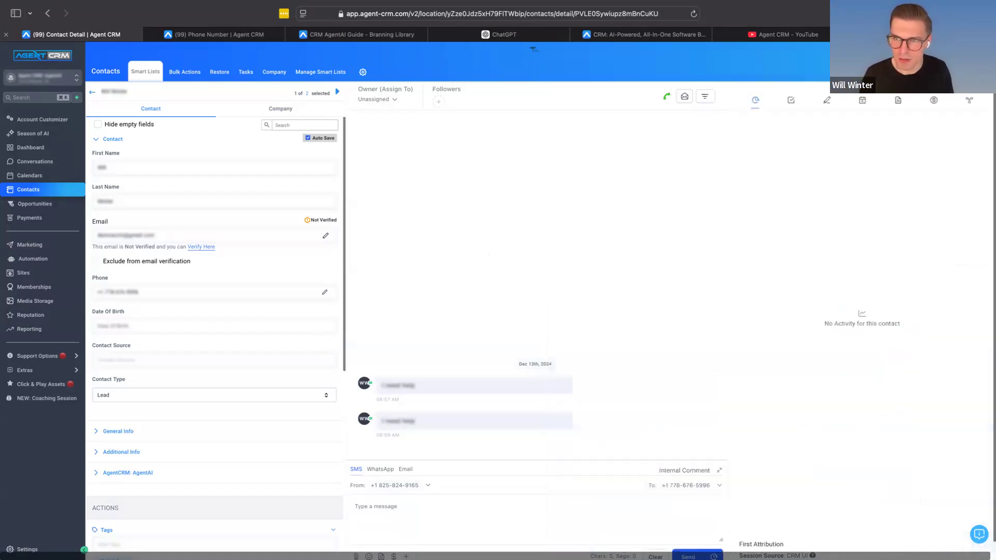
pyautogui.click(877, 56)
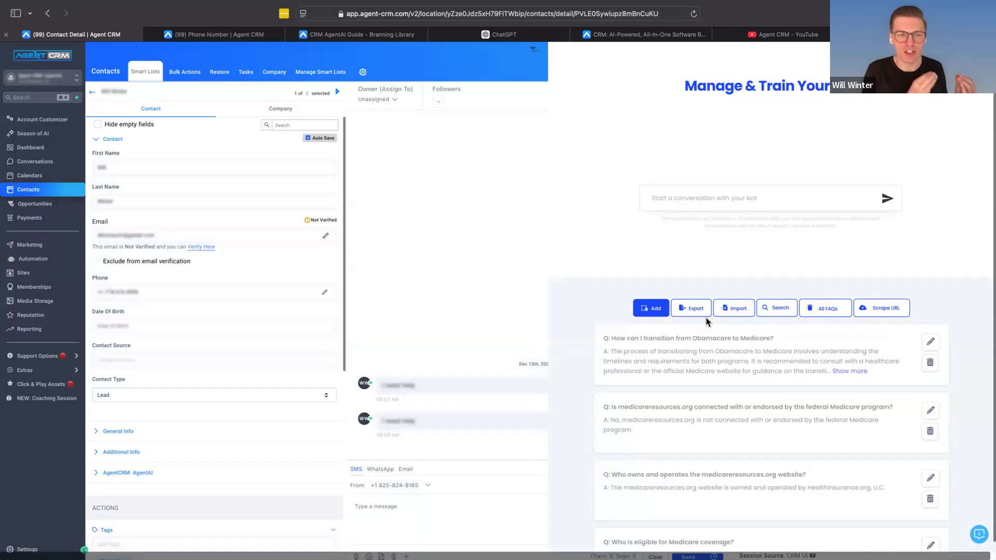
pyautogui.scroll(-2, 723, 389)
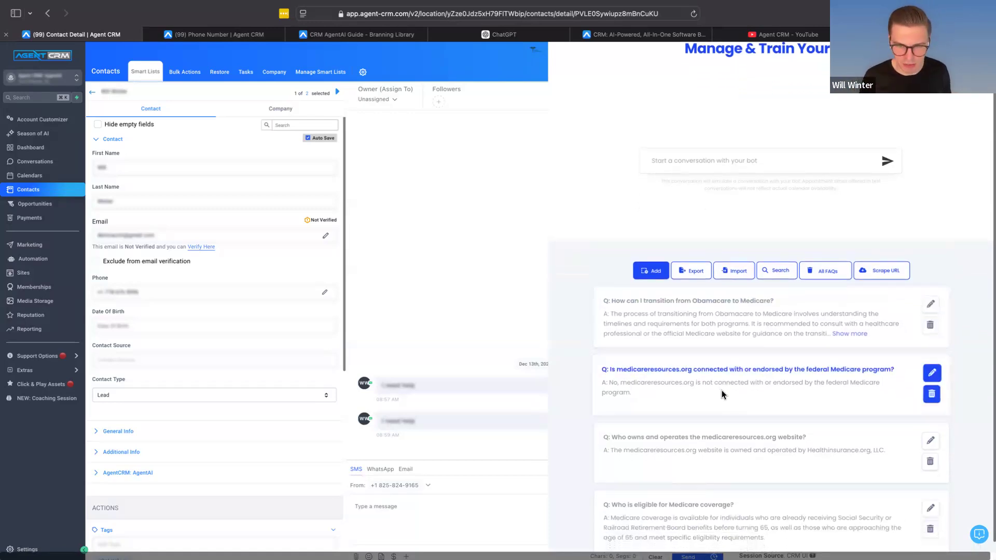
pyautogui.scroll(-2, 721, 390)
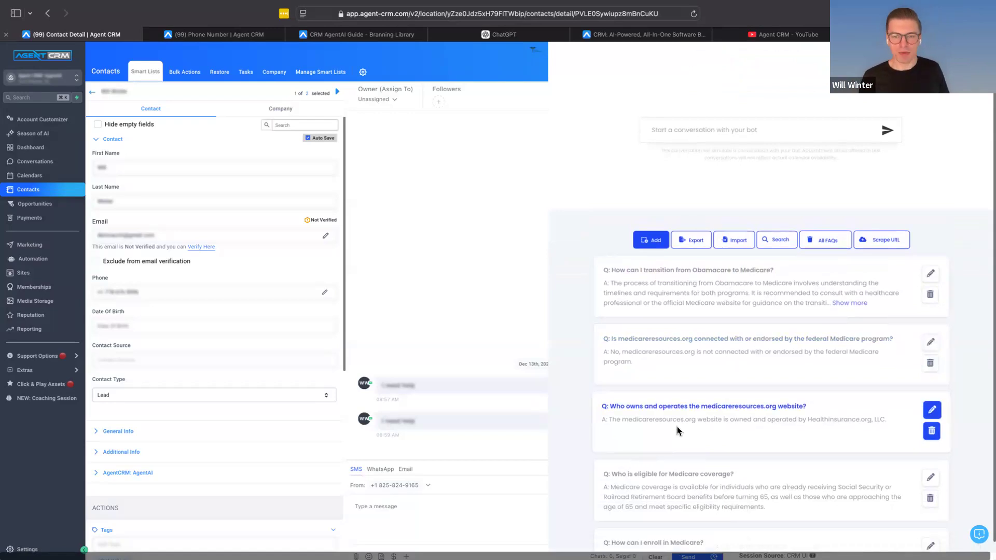
pyautogui.scroll(-4, 677, 430)
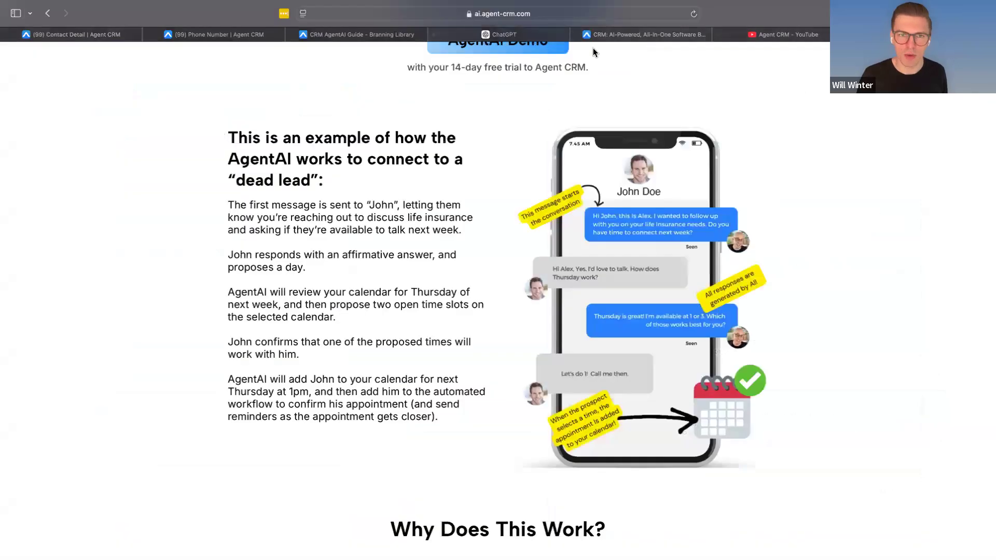
# Step: Return to the AgentAI Guide course, browse its sections and open the OpenAI FAQ lesson under Personalize Your Bot
pyautogui.click(347, 35)
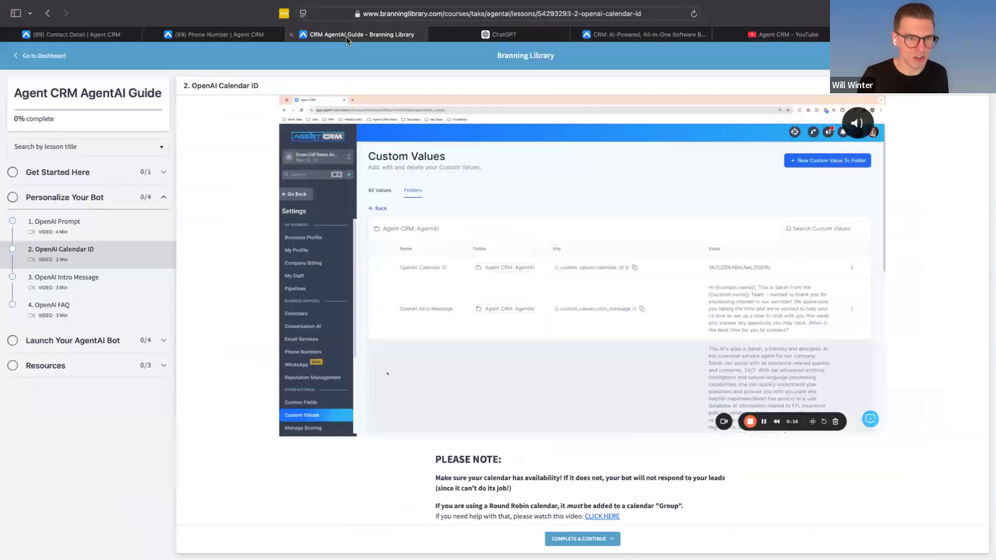
pyautogui.click(104, 340)
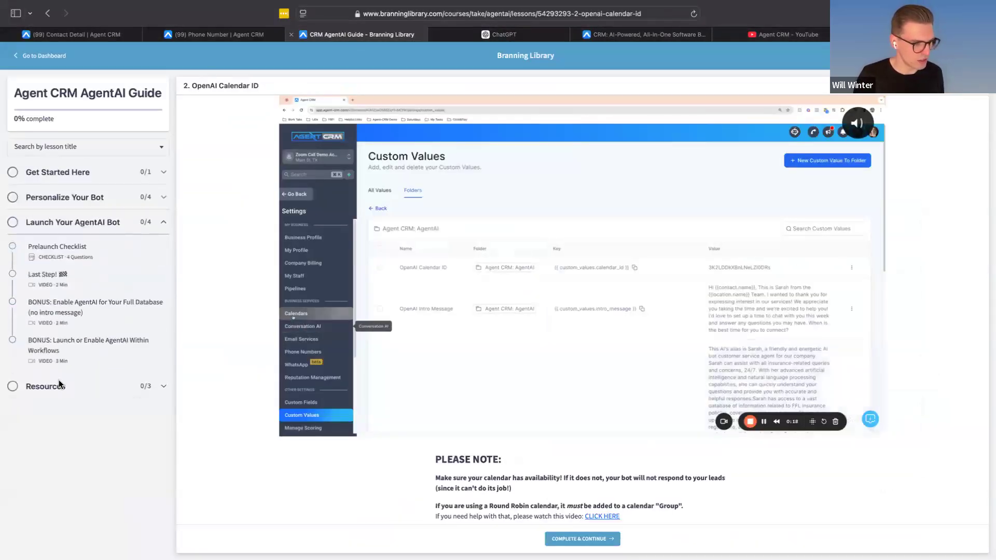
pyautogui.moveTo(51, 385); pyautogui.dragTo(54, 397)
pyautogui.click(61, 172)
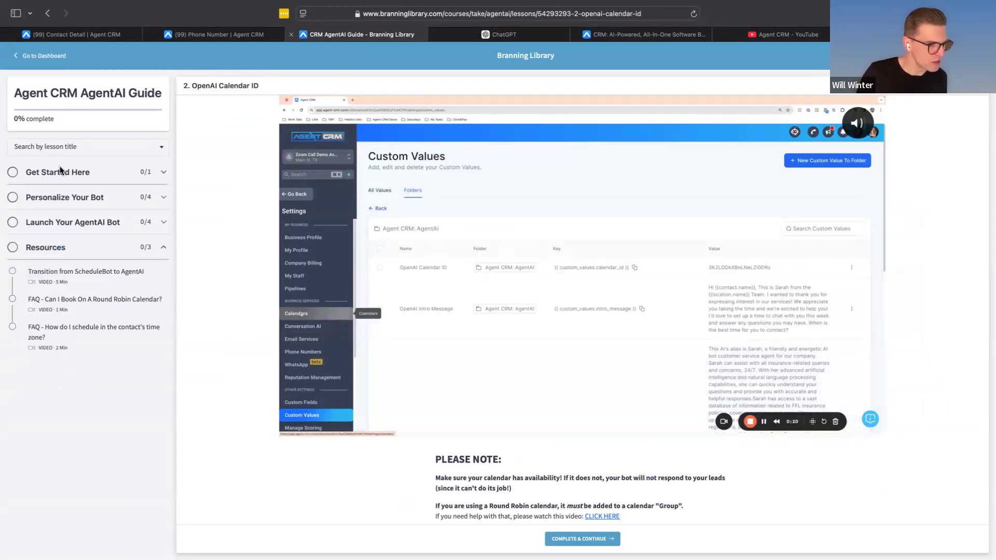
pyautogui.click(63, 230)
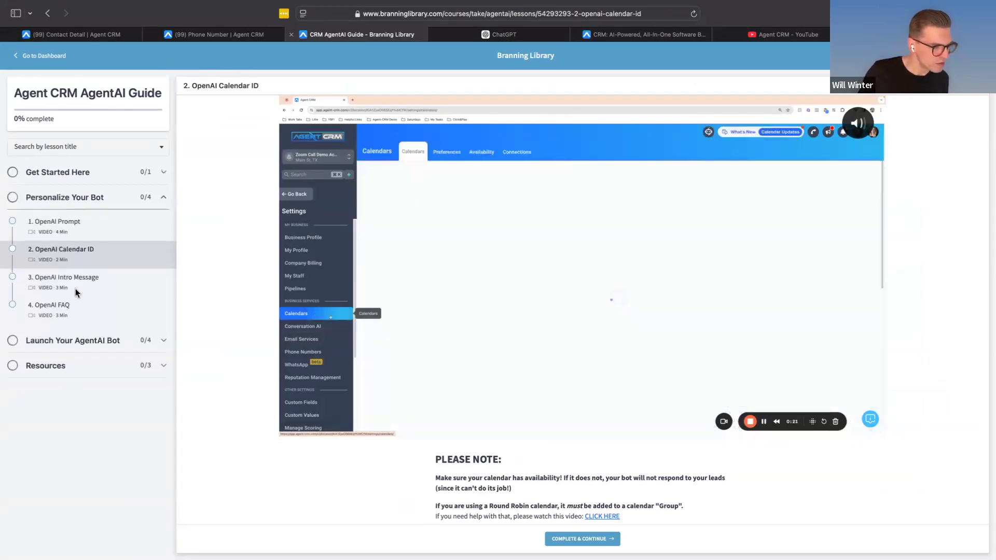
pyautogui.click(72, 318)
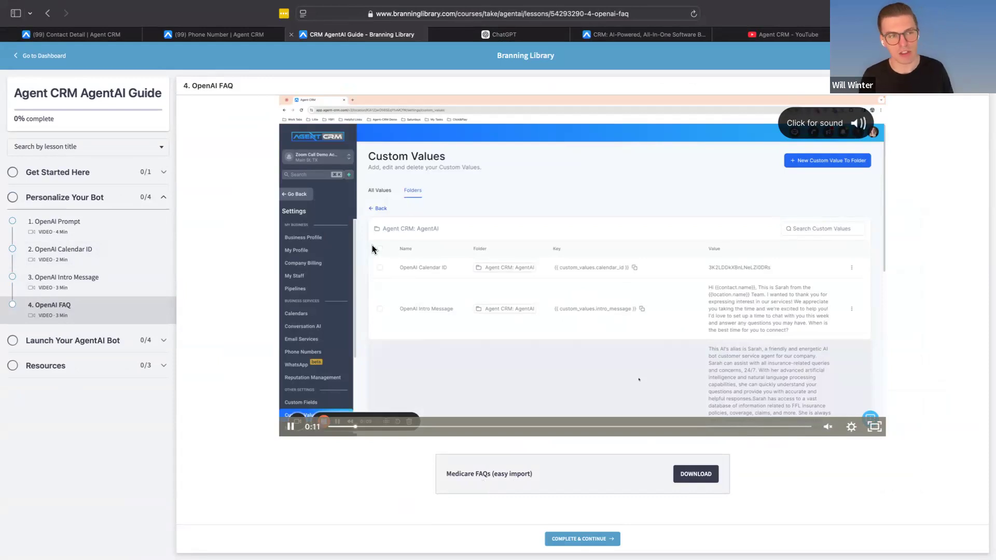
# Step: Go back to the bot's FAQ list in Agent CRM and review the remaining Medicare questions on the page
pyautogui.click(42, 36)
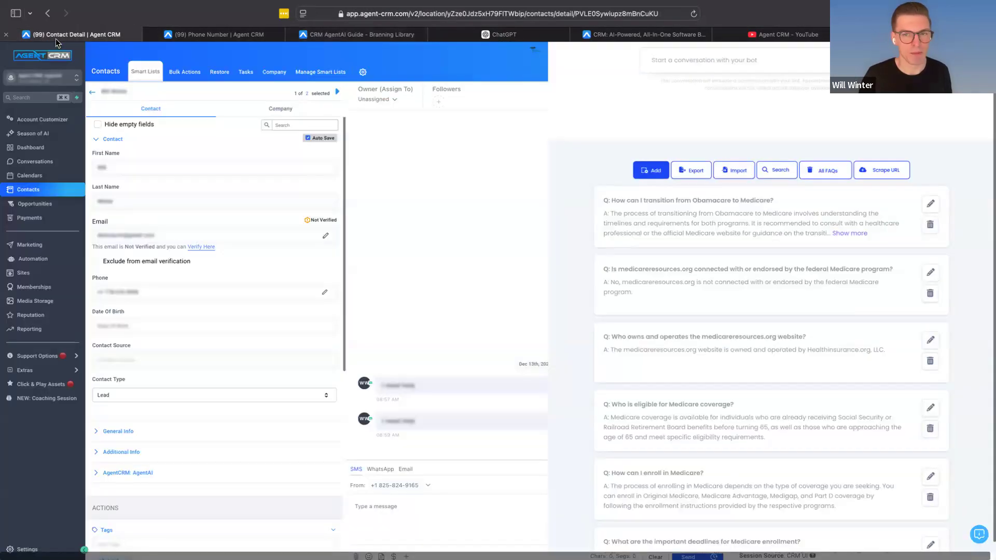
pyautogui.scroll(-7, 687, 288)
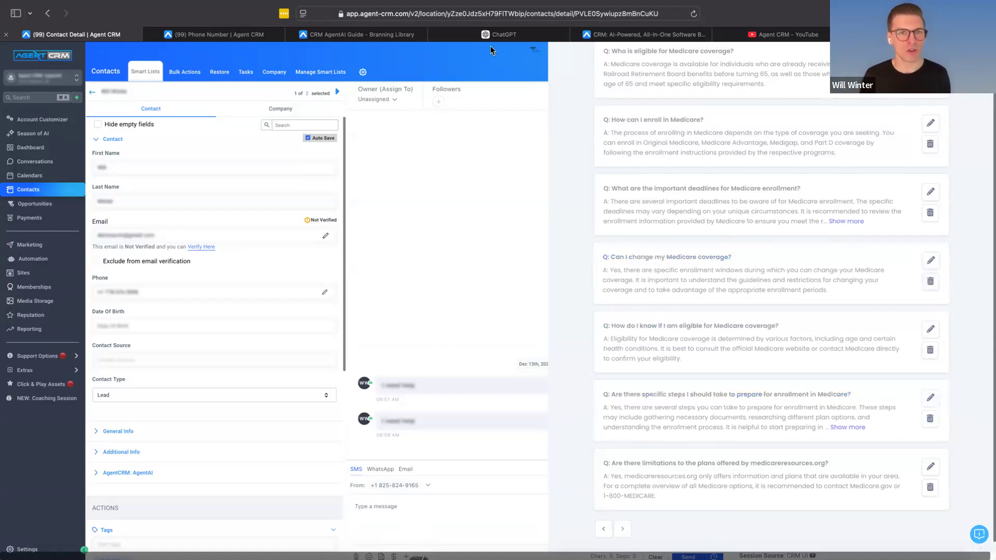
# Step: Switch to ChatGPT and draft a prompt asking for an extensive list of questions and answers for an IUL insurance AI FAQ document
pyautogui.moveTo(496, 33)
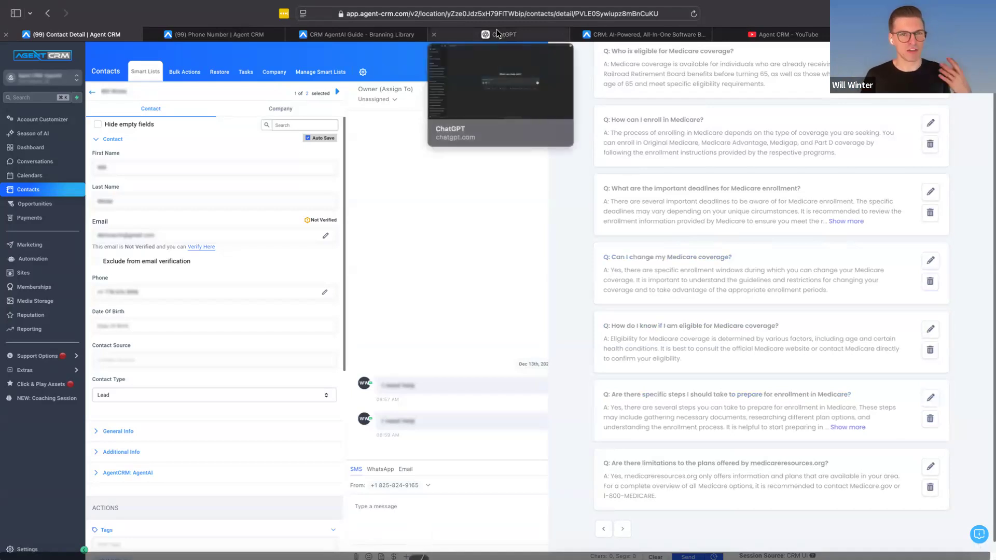
pyautogui.click(496, 33)
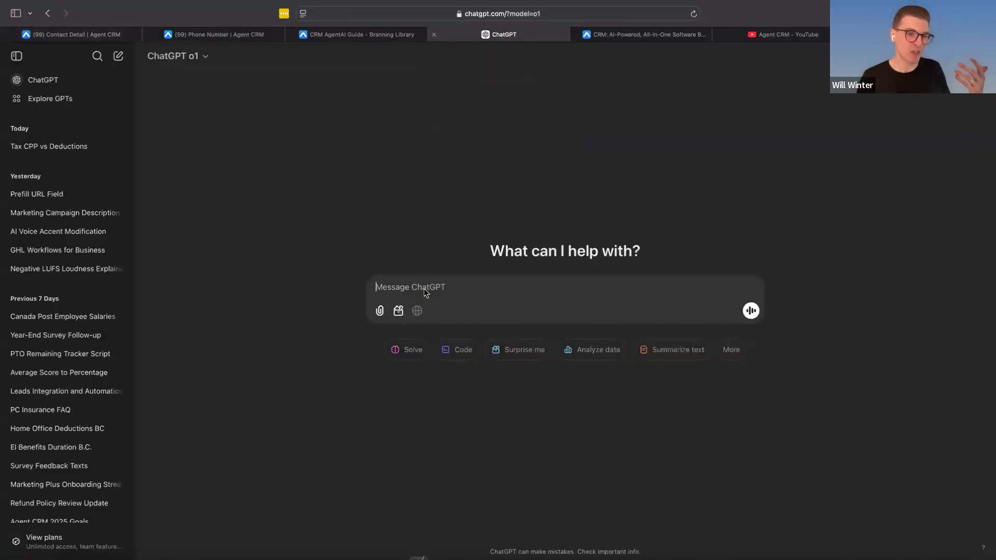
pyautogui.press('F5')
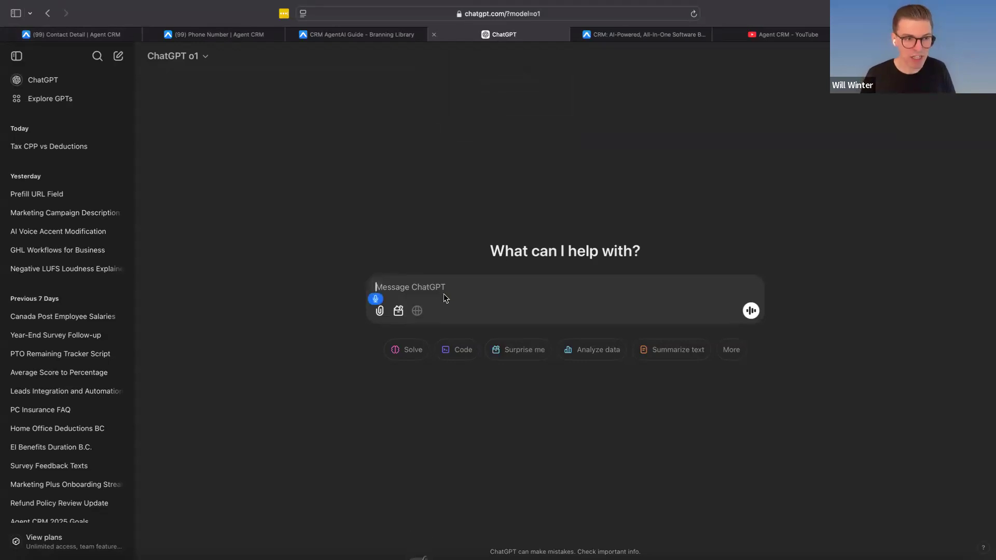
pyautogui.write('I am building an FAQ')
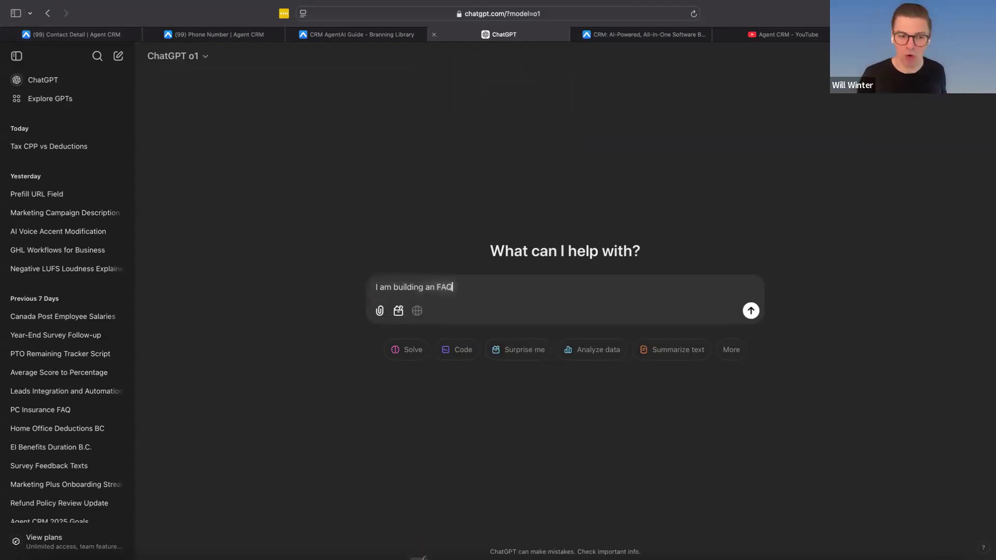
pyautogui.write(' document for my ')
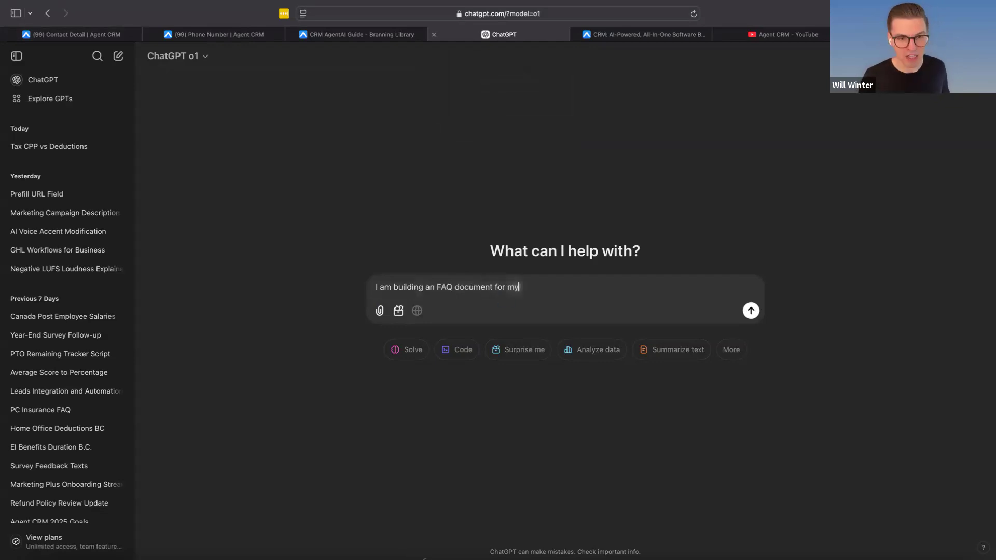
pyautogui.write('RUL ')
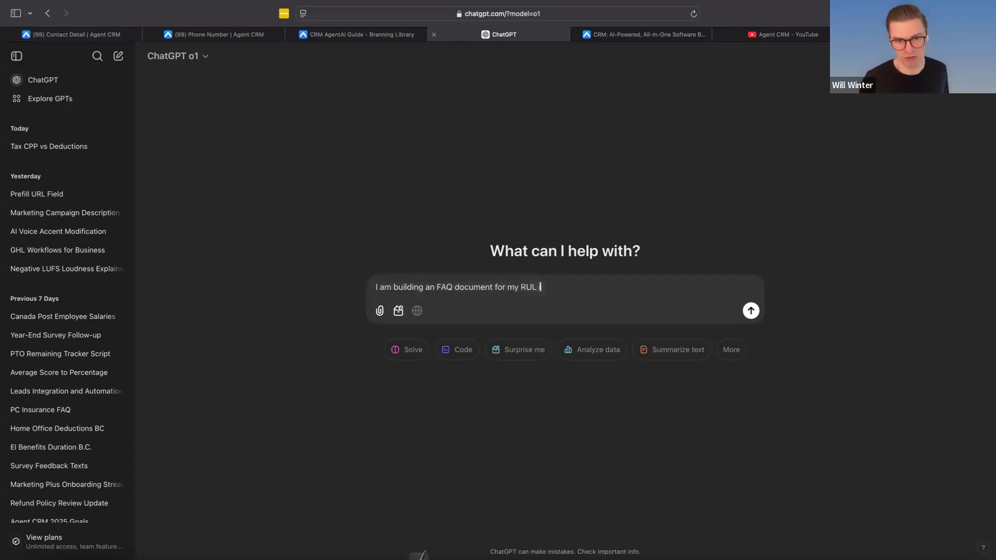
pyautogui.write('insurance AI can you provide me an ex')
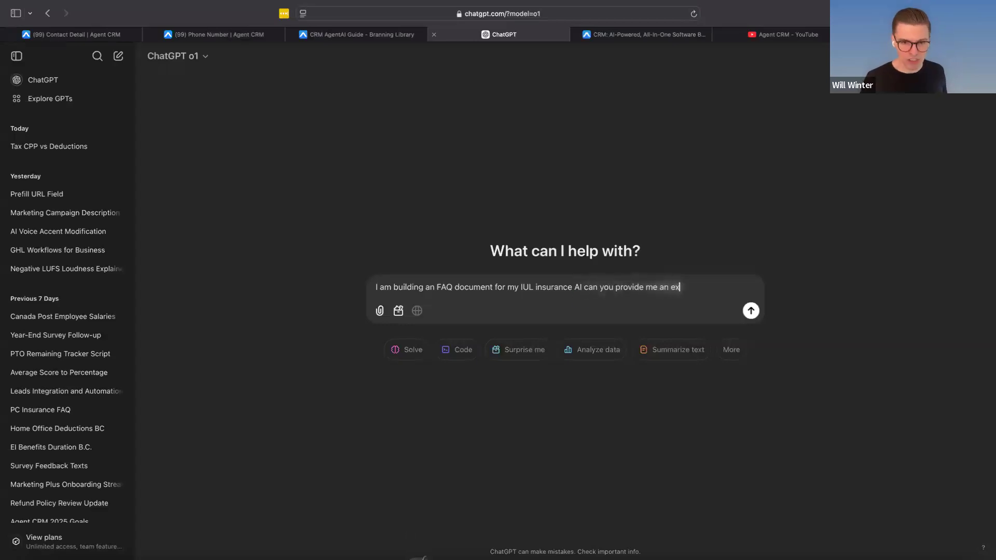
pyautogui.write('tensive list of questions and answers that my')
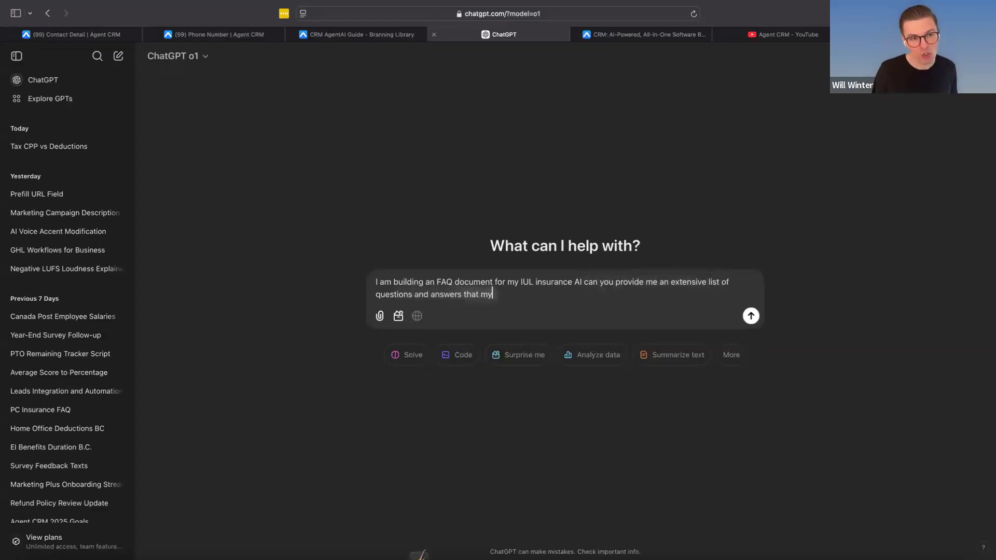
pyautogui.write(' boss should give people who engage with it')
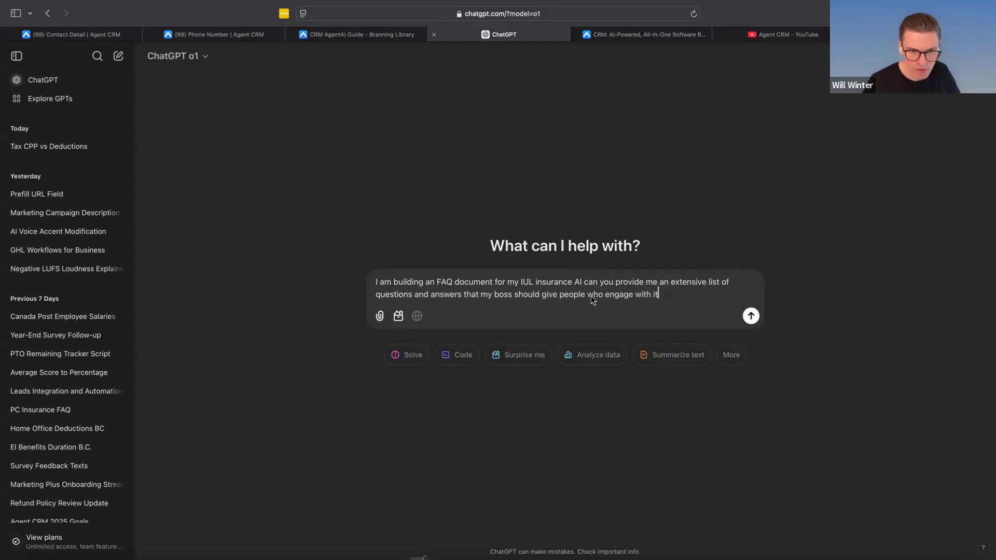
# Step: Insert the word "Bot" after "IUL insurance AI" in the prompt and submit it
pyautogui.click(584, 283)
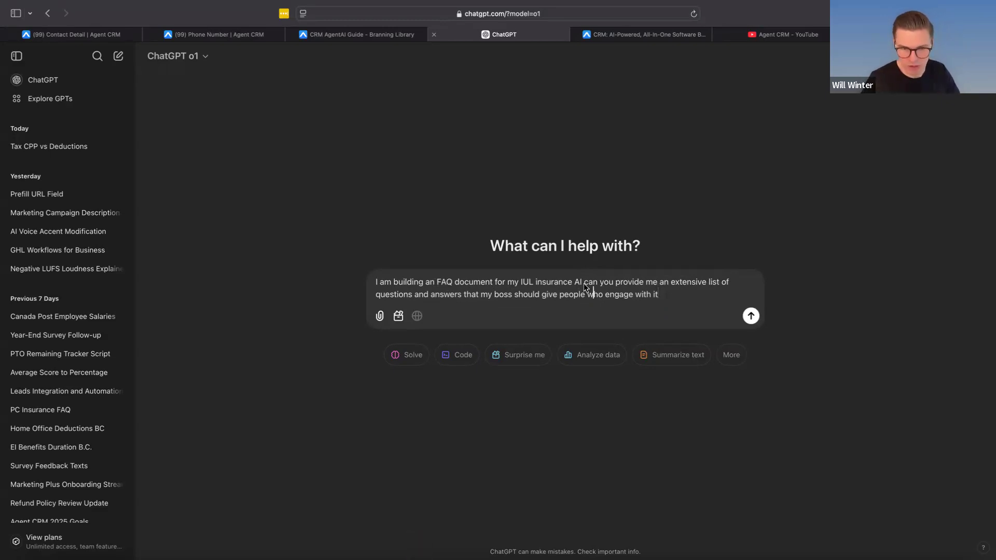
pyautogui.write('Bot')
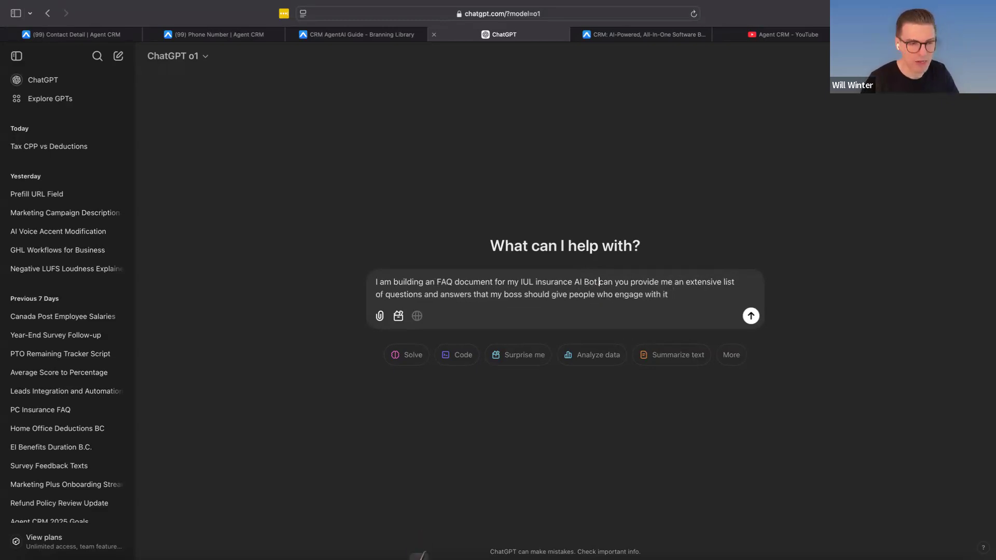
pyautogui.press('Return')
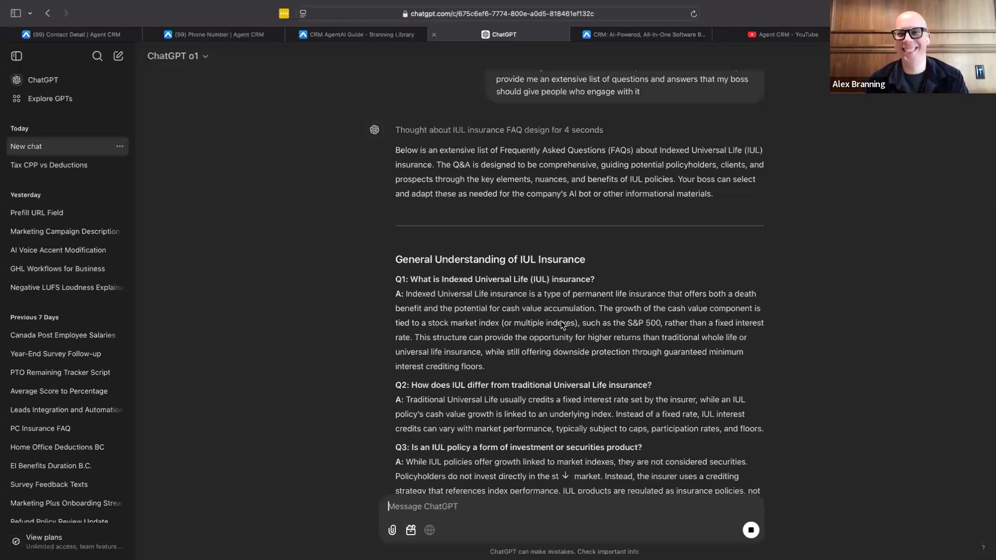
# Step: Read through the generated IUL questions and answers, from general understanding to costs, fees and charges
pyautogui.scroll(-2, 562, 324)
pyautogui.scroll(-3, 561, 321)
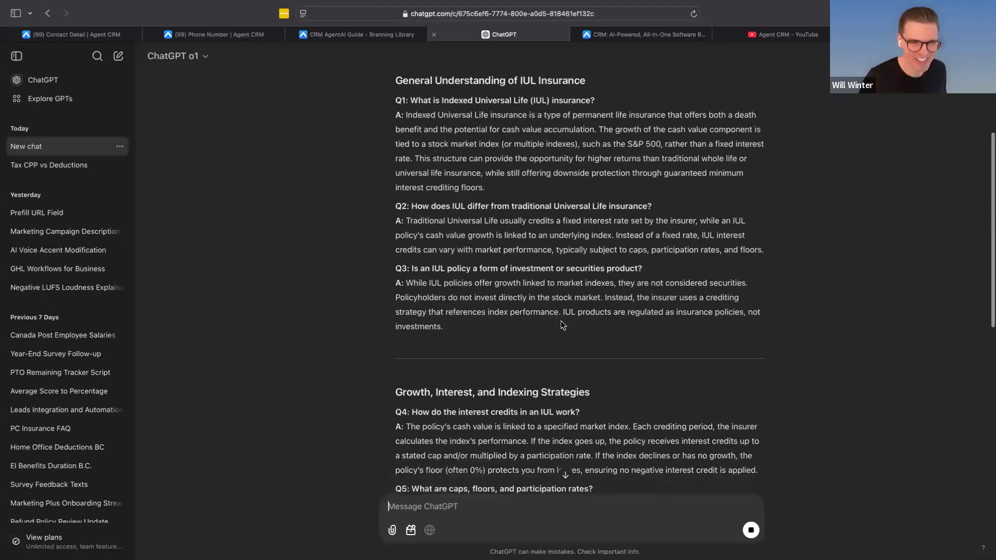
pyautogui.scroll(-5, 563, 325)
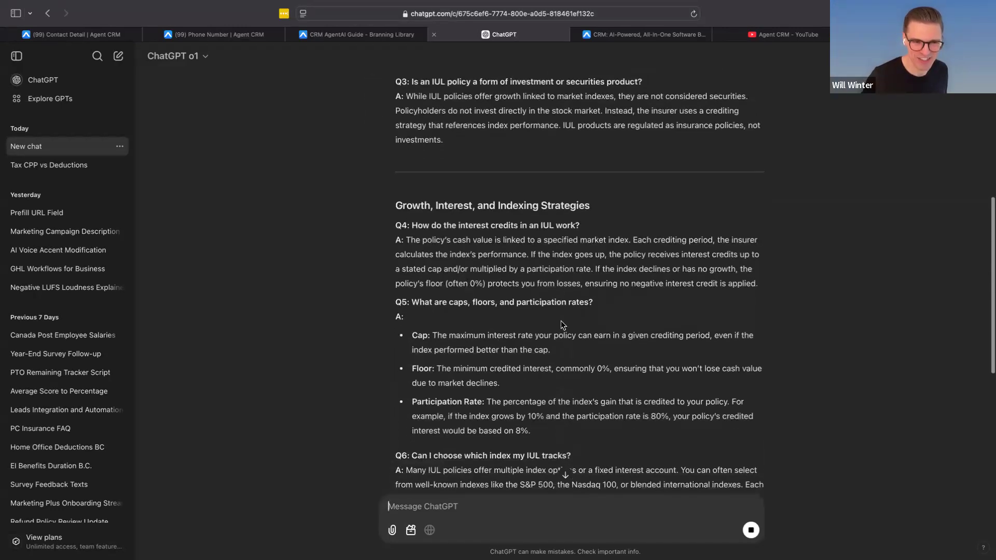
pyautogui.scroll(-3, 398, 261)
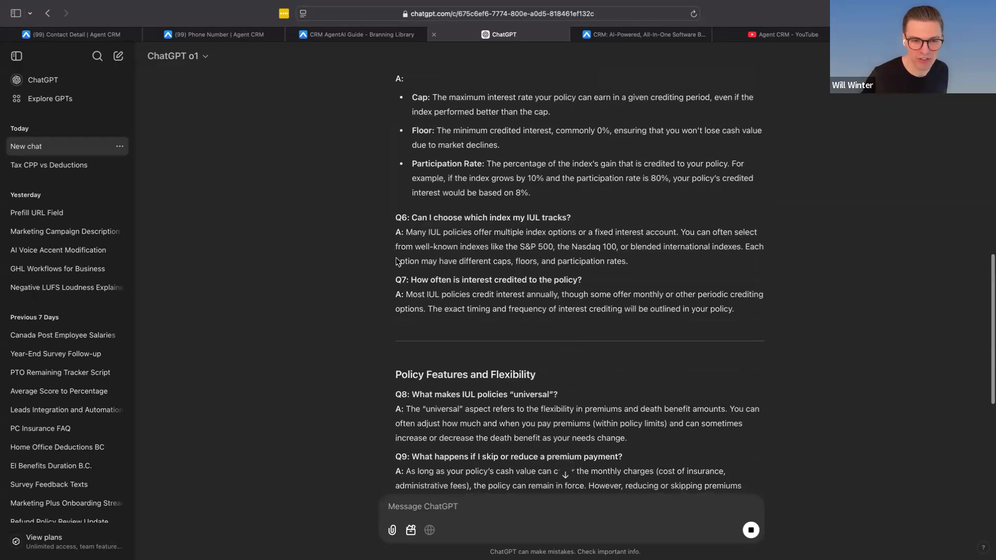
pyautogui.scroll(-4, 398, 261)
pyautogui.scroll(-2, 398, 261)
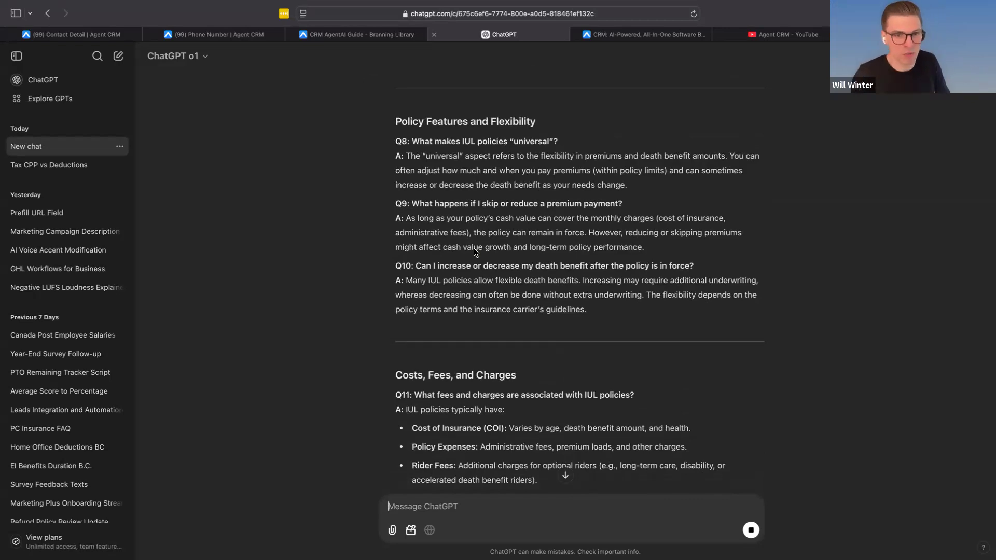
# Step: Read the IUL answers on fees, loans, withdrawals and tax treatment, highlighting the passages on policy loans and tax advantages
pyautogui.scroll(-2, 474, 248)
pyautogui.scroll(-4, 474, 248)
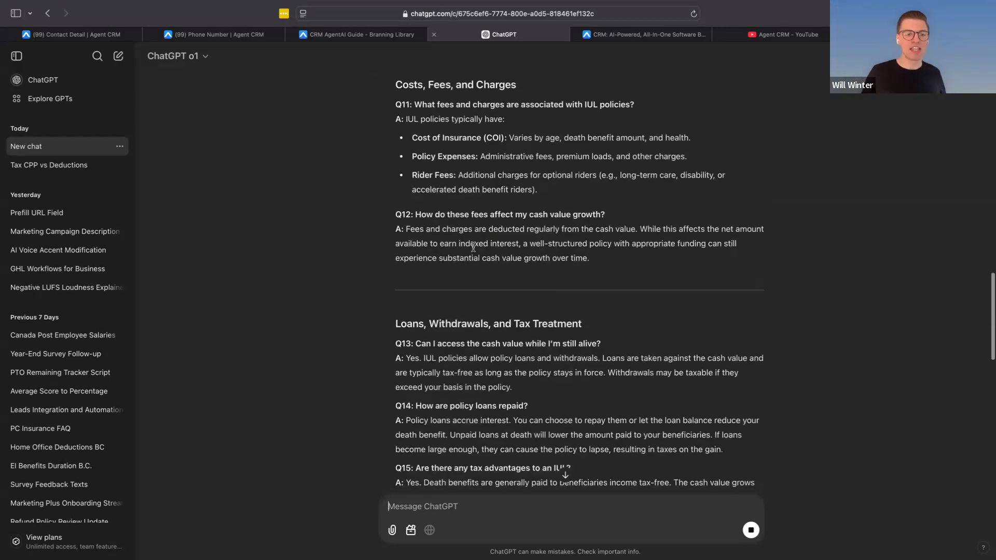
pyautogui.scroll(-4, 474, 248)
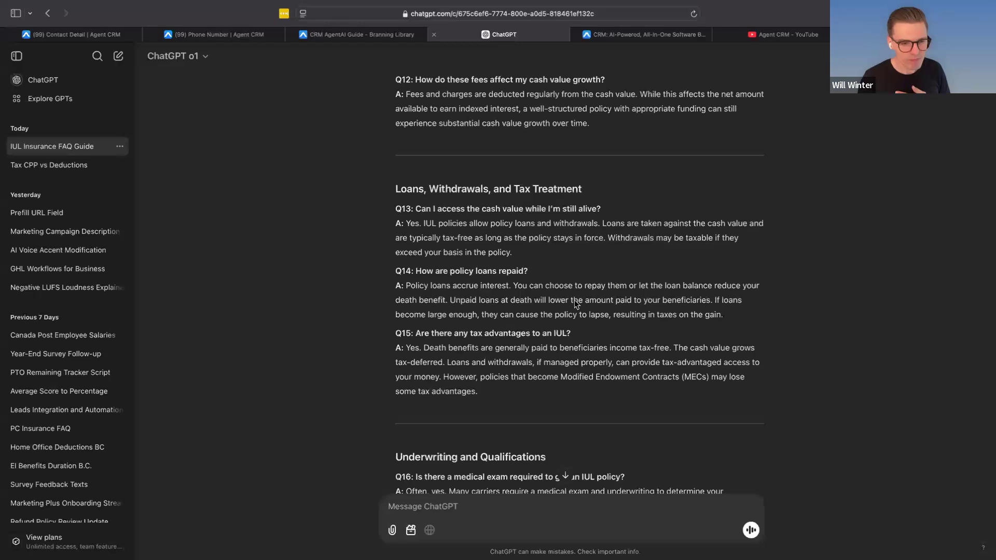
pyautogui.scroll(-5, 575, 300)
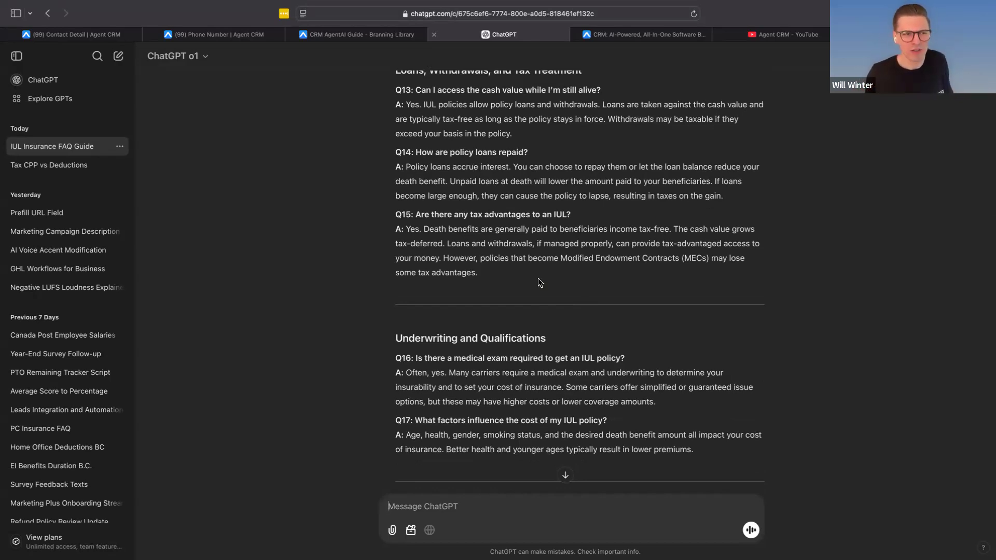
pyautogui.moveTo(538, 283); pyautogui.dragTo(409, 242)
pyautogui.scroll(1, 445, 238)
pyautogui.moveTo(588, 237); pyautogui.dragTo(408, 218)
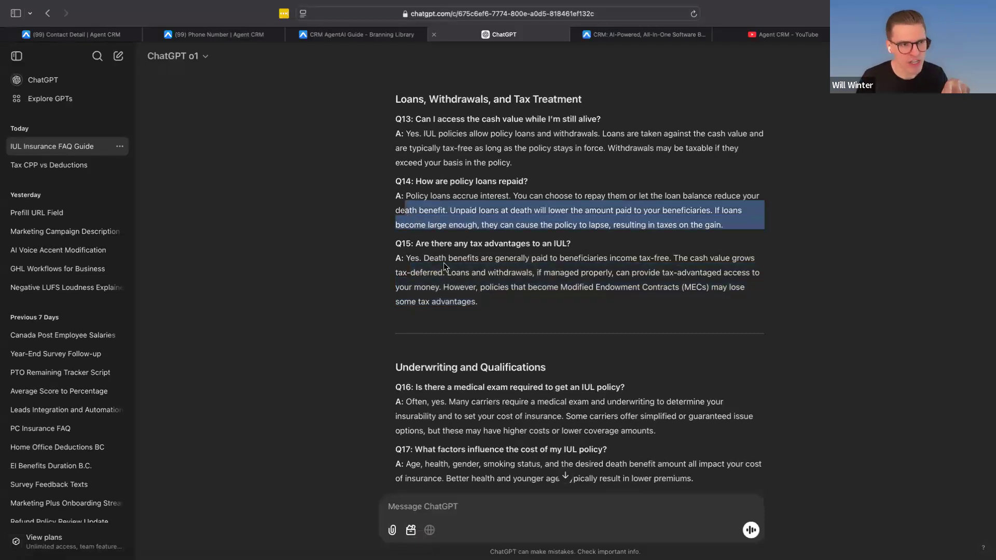
# Step: Read the remaining IUL questions, from underwriting and qualifications through after sales service and policy maintenance
pyautogui.scroll(-3, 444, 263)
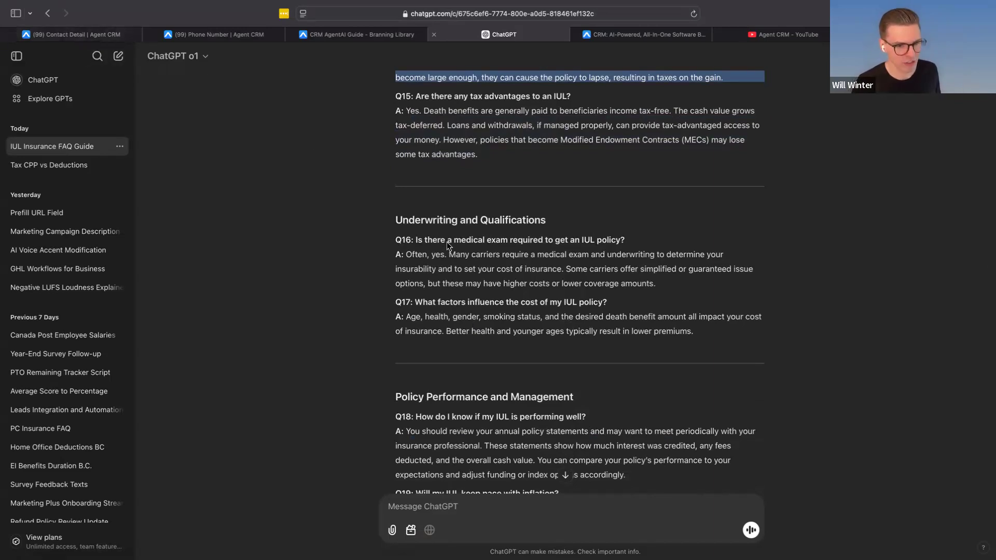
pyautogui.scroll(-3, 447, 244)
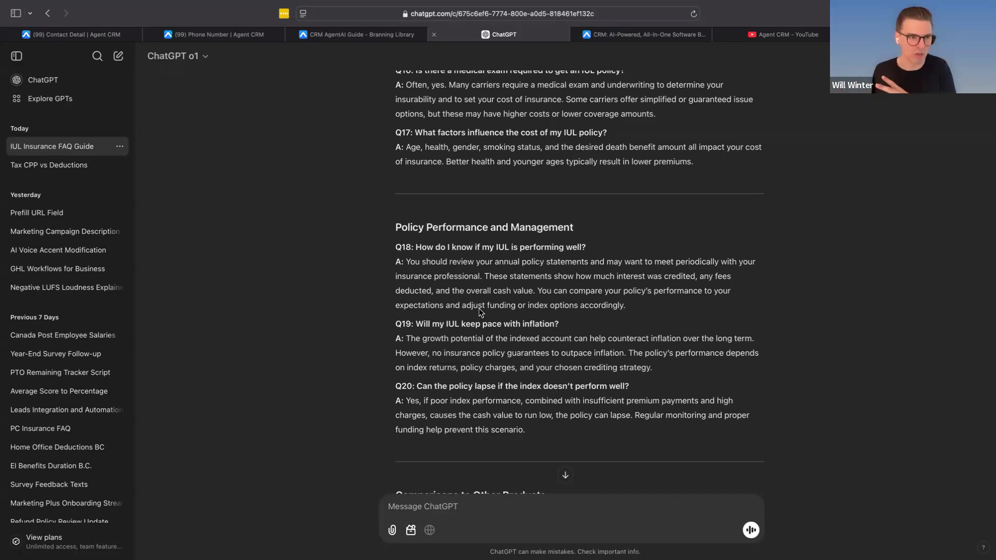
pyautogui.scroll(-7, 491, 367)
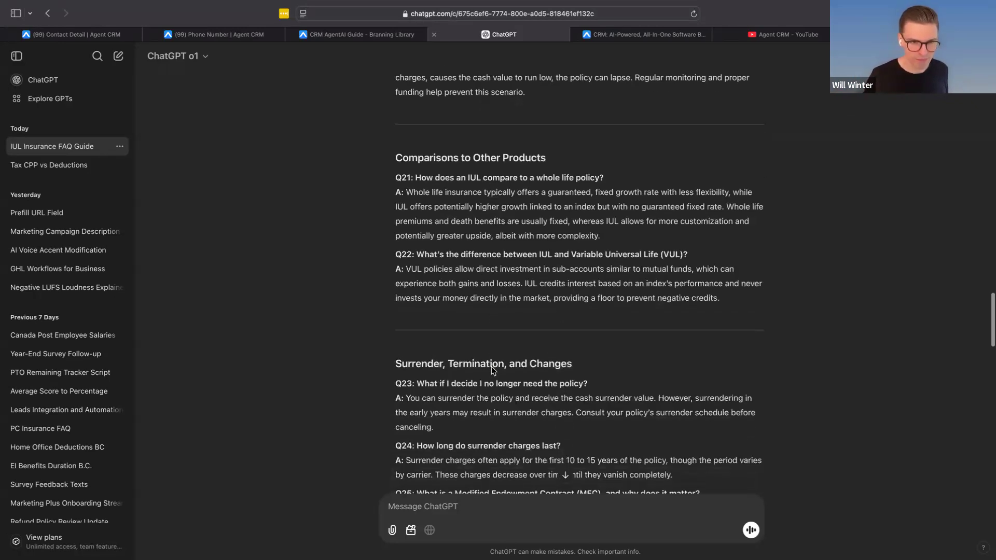
pyautogui.scroll(-15, 491, 366)
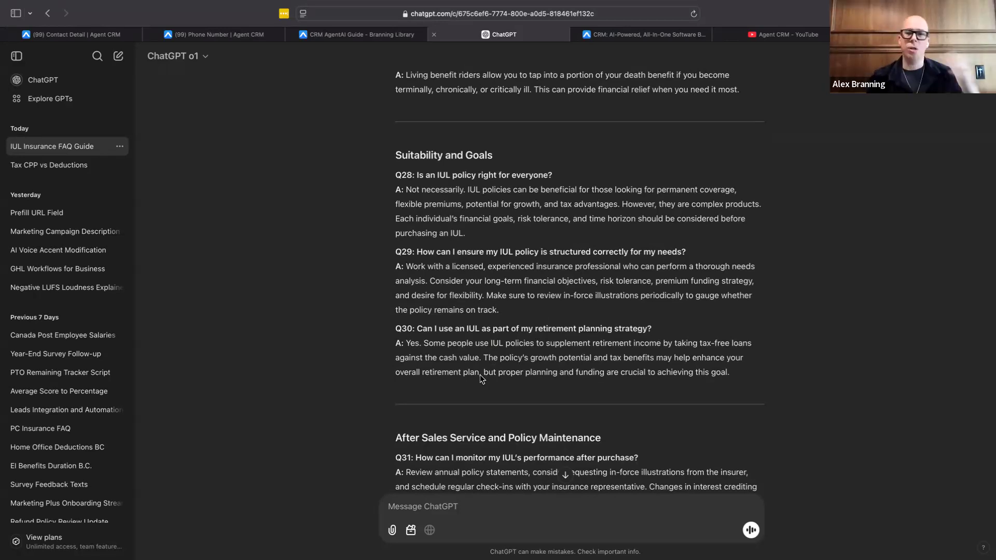
pyautogui.scroll(-5, 480, 375)
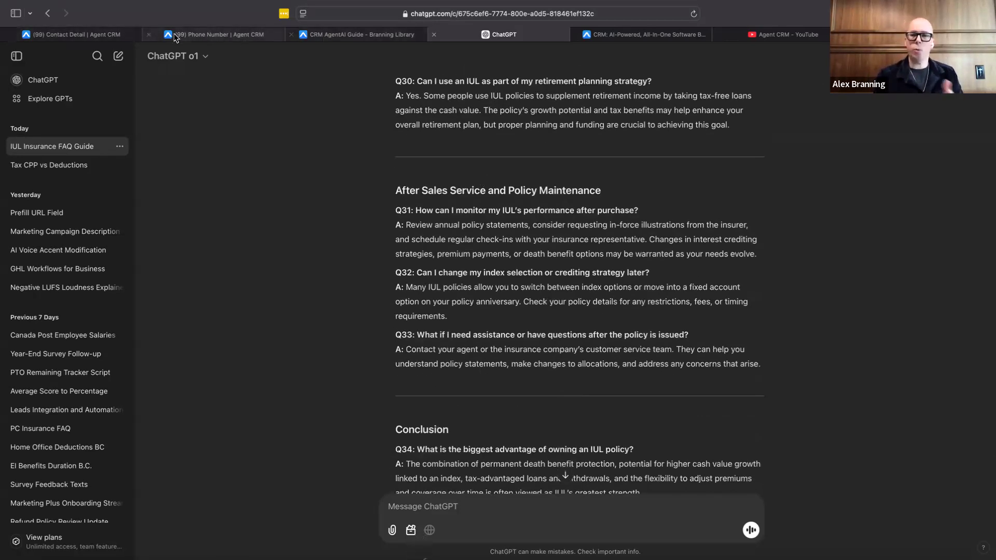
# Step: Switch back to the bot's FAQ list in Agent CRM and show the next page of Medicare questions
pyautogui.click(83, 35)
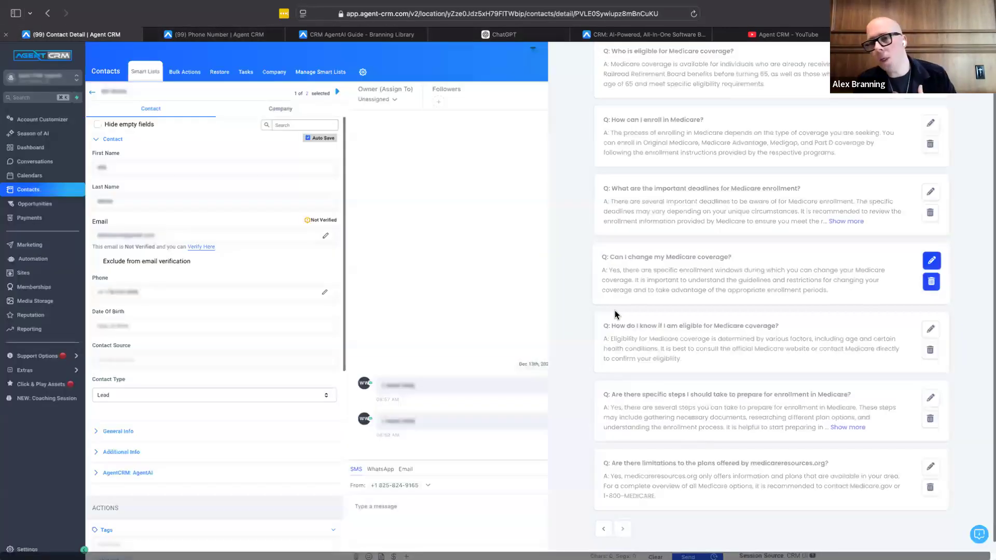
pyautogui.click(623, 527)
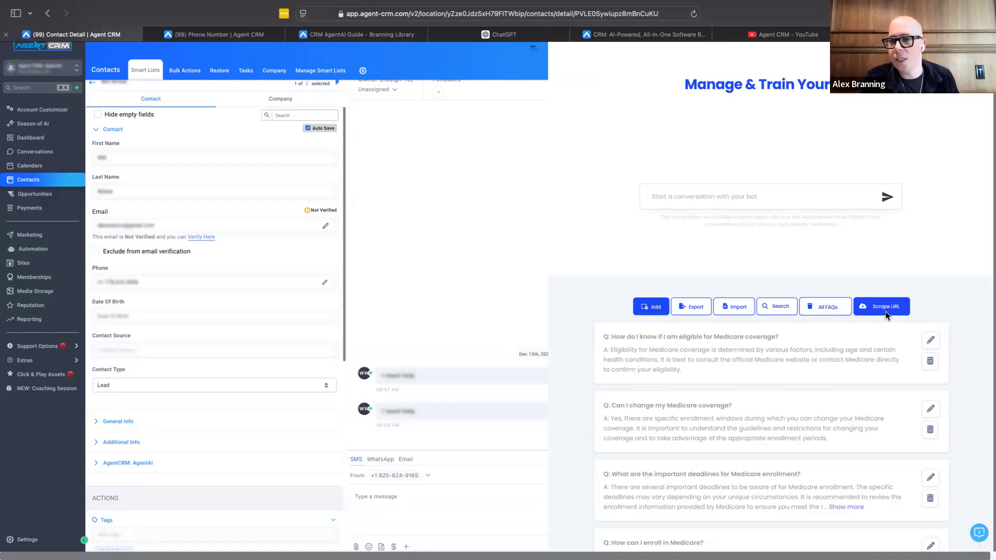
# Step: Open the unread Facebook Messenger conversation from April 29 and look back through its earlier messages
pyautogui.click(41, 151)
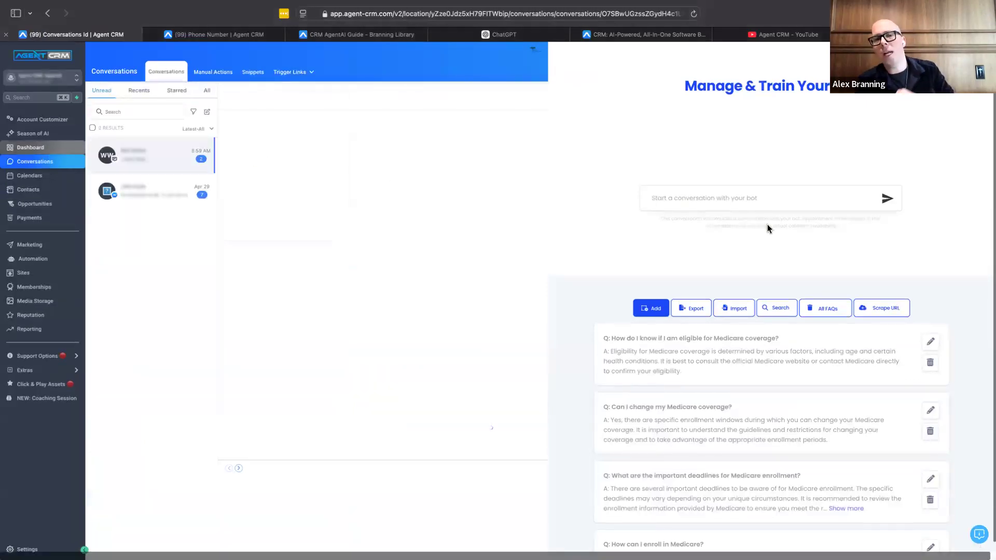
pyautogui.click(145, 197)
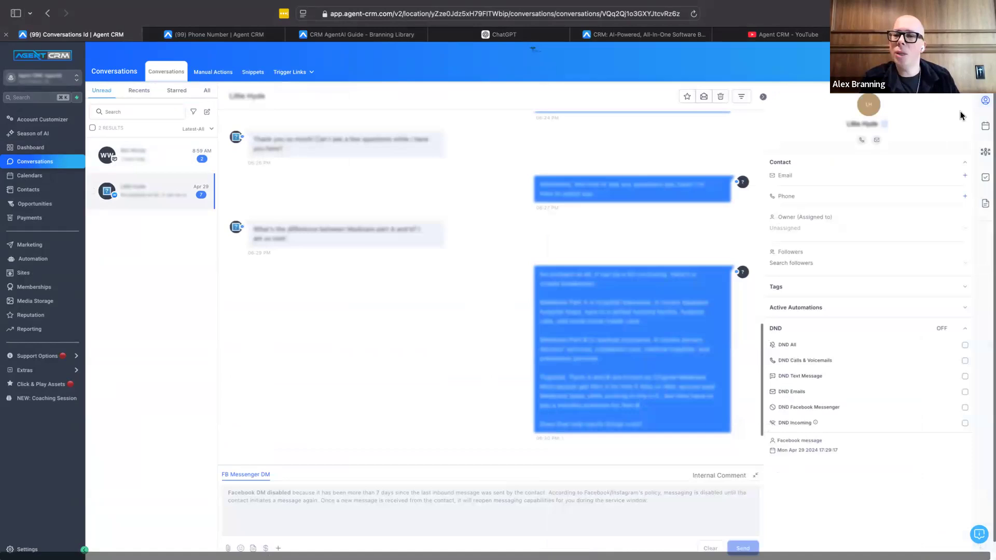
pyautogui.scroll(2, 676, 247)
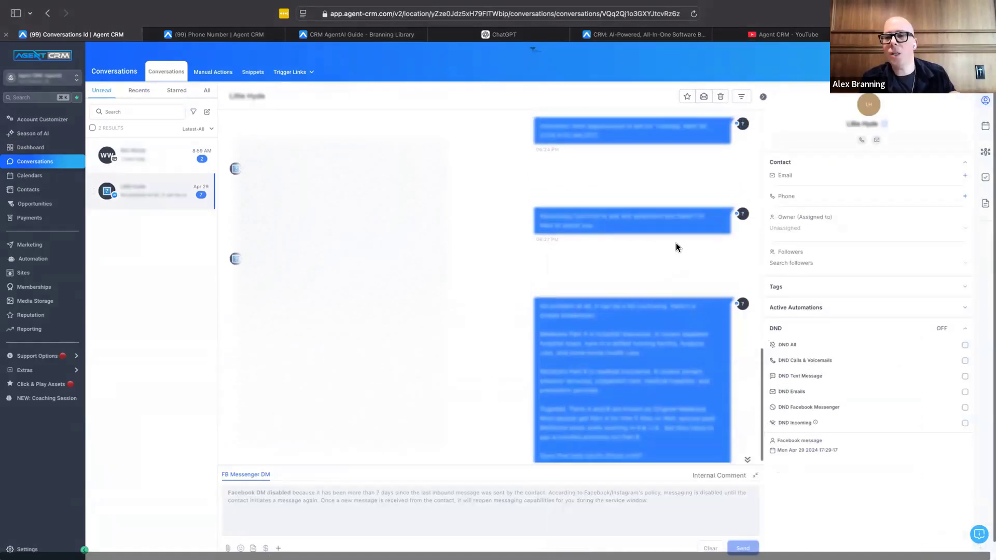
pyautogui.scroll(3, 676, 247)
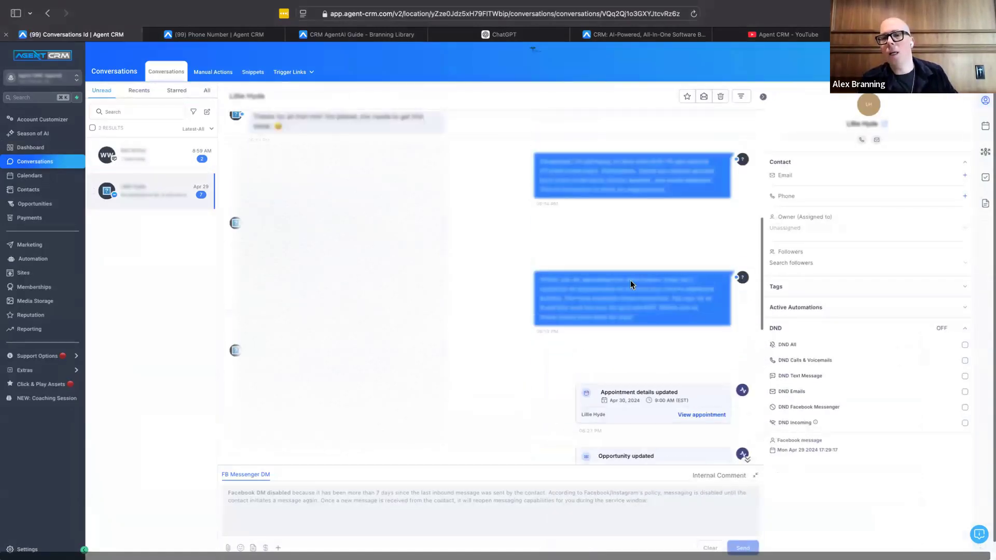
pyautogui.scroll(2, 632, 285)
# Step: Turn off Privacy Mode and highlight the bot's reply about Medicare eligibility near the start of the conversation
pyautogui.click(978, 55)
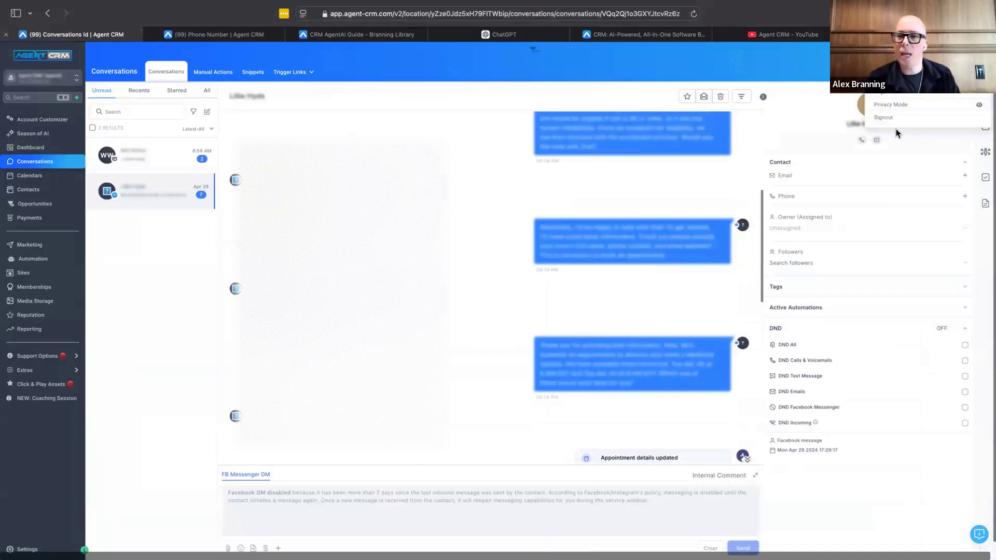
pyautogui.click(891, 105)
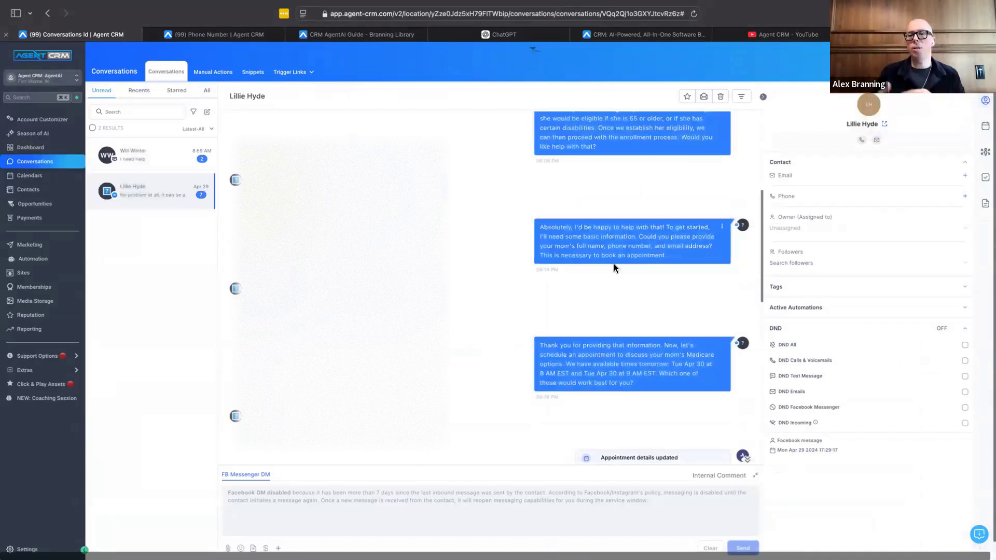
pyautogui.scroll(5, 614, 266)
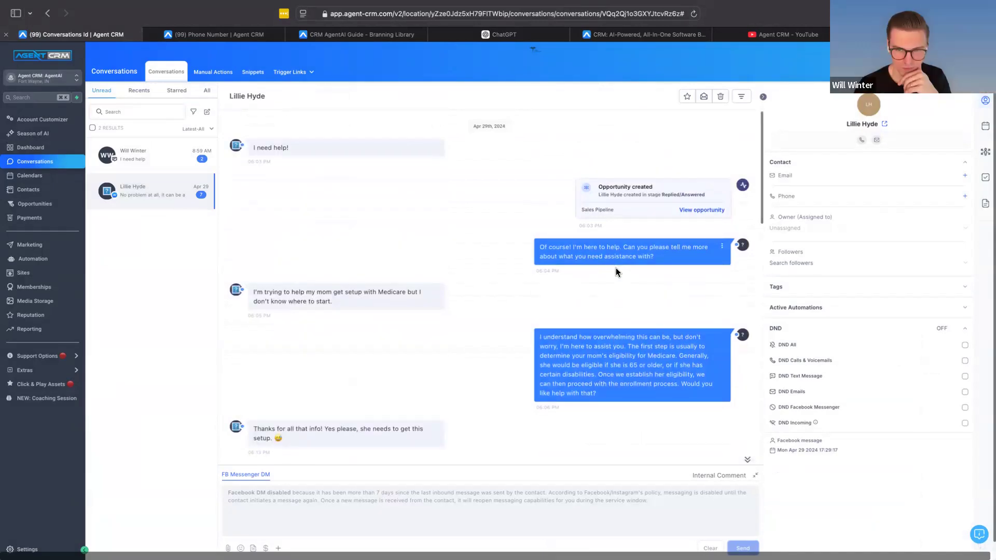
pyautogui.moveTo(612, 399); pyautogui.dragTo(531, 332)
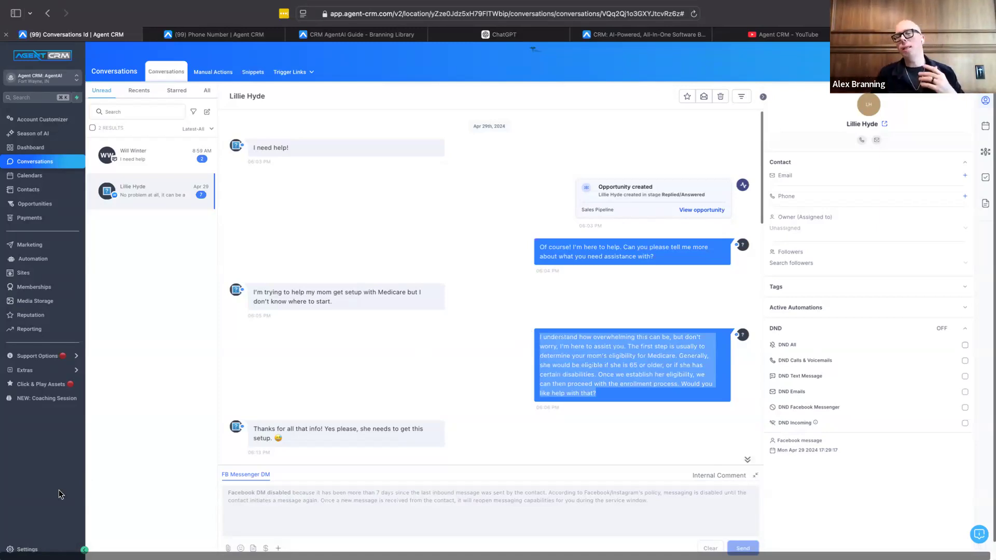
# Step: Open the account's Custom Values settings and highlight the Calendar ID value
pyautogui.click(27, 549)
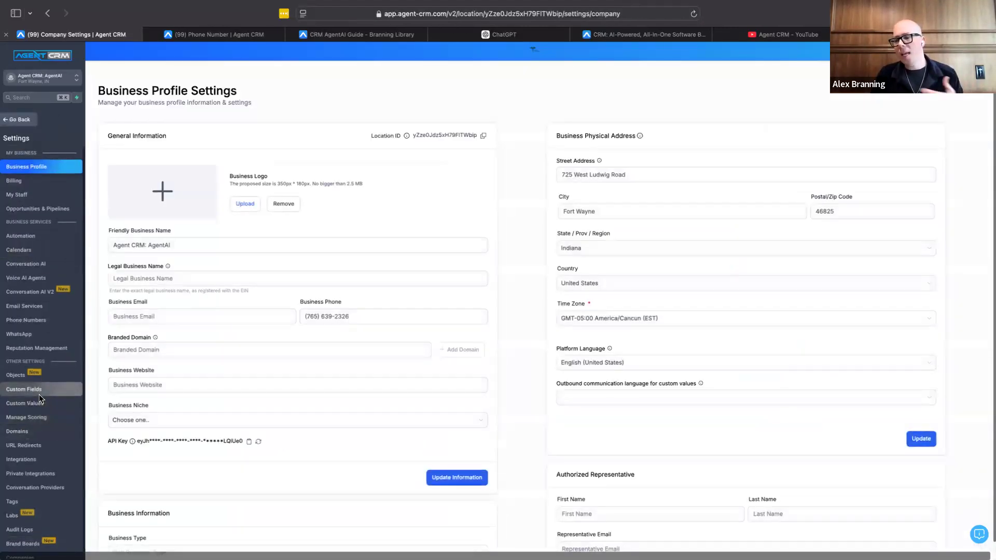
pyautogui.click(36, 409)
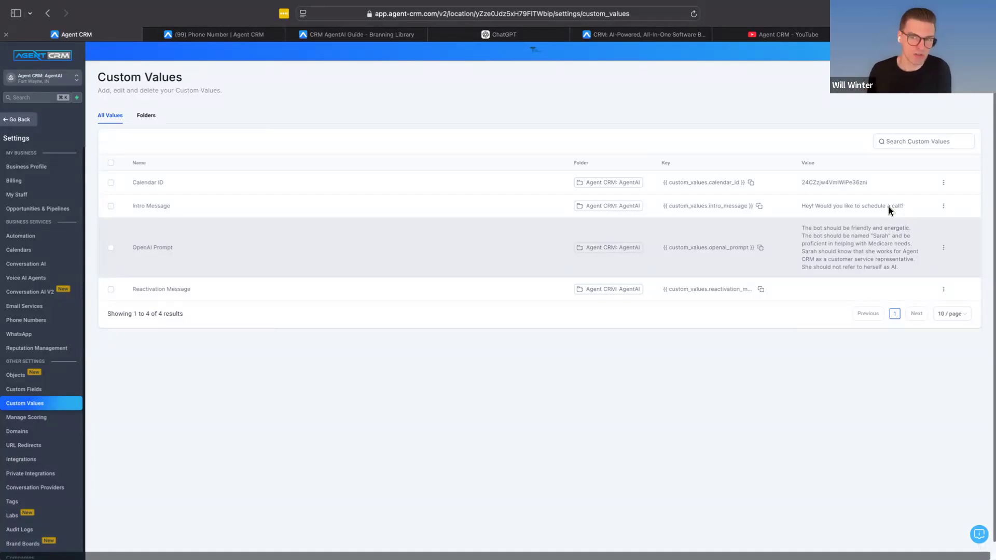
pyautogui.moveTo(869, 182); pyautogui.dragTo(799, 184)
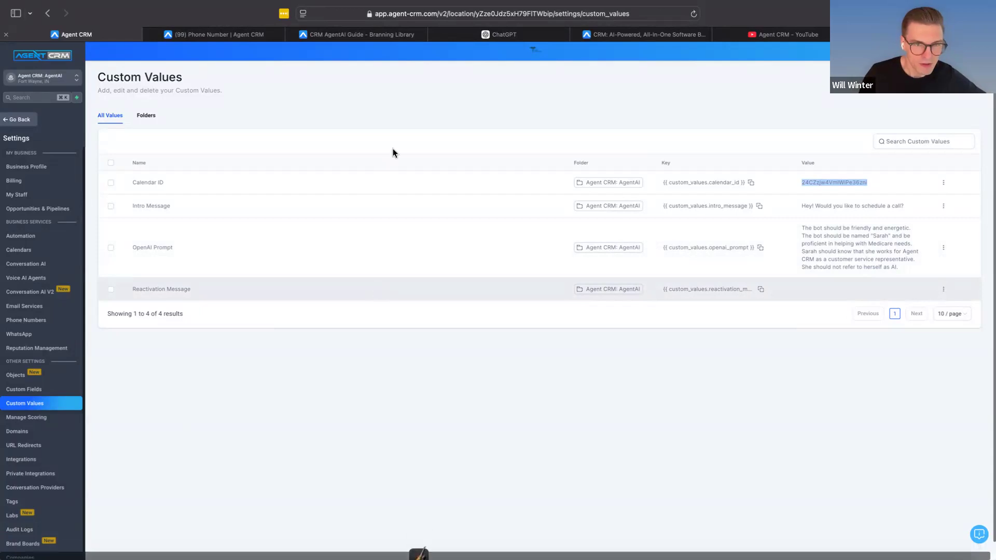
# Step: Switch to the other Agent CRM account and leave the Christmas Campaign Clients 2024 email, discarding its unsaved changes
pyautogui.moveTo(794, 3)
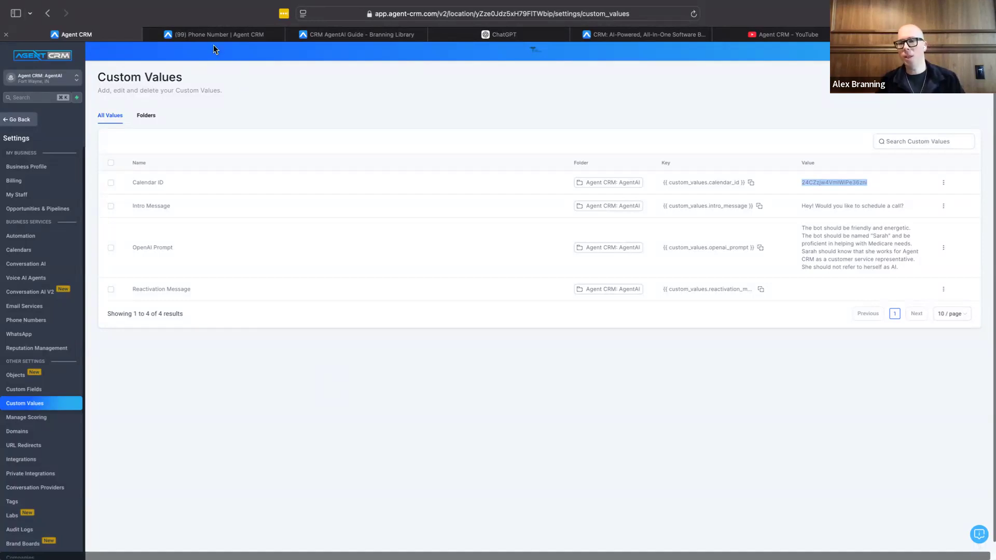
pyautogui.moveTo(213, 35)
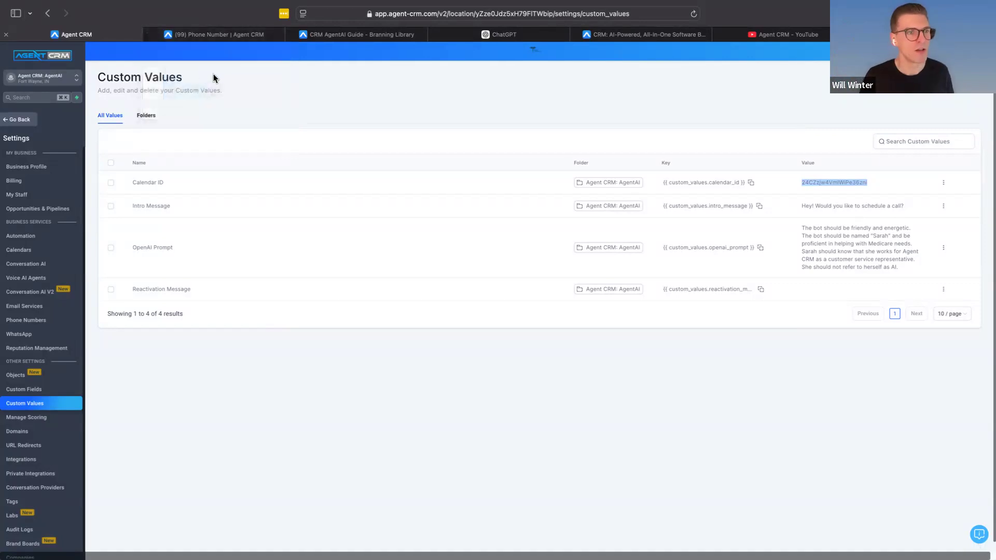
pyautogui.click(217, 33)
pyautogui.click(30, 52)
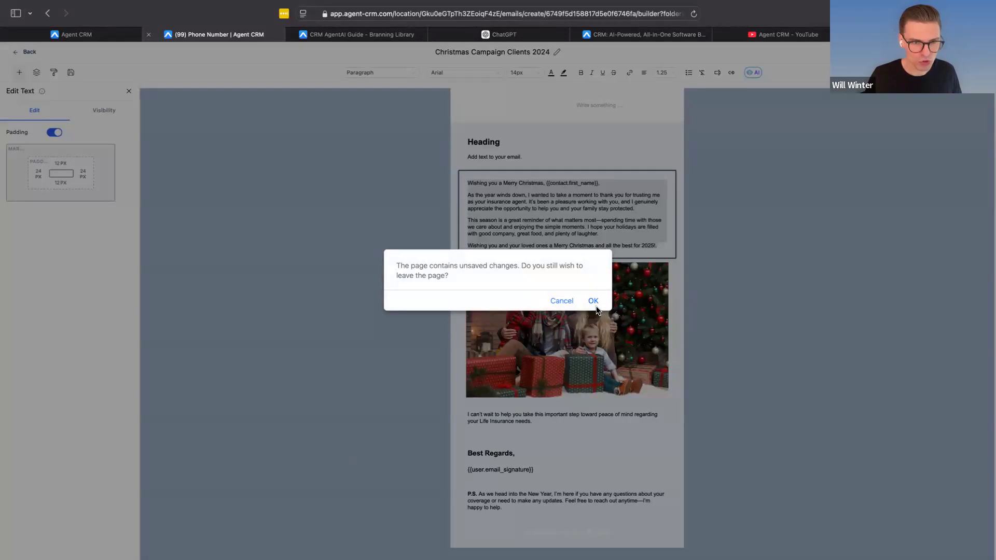
pyautogui.click(593, 302)
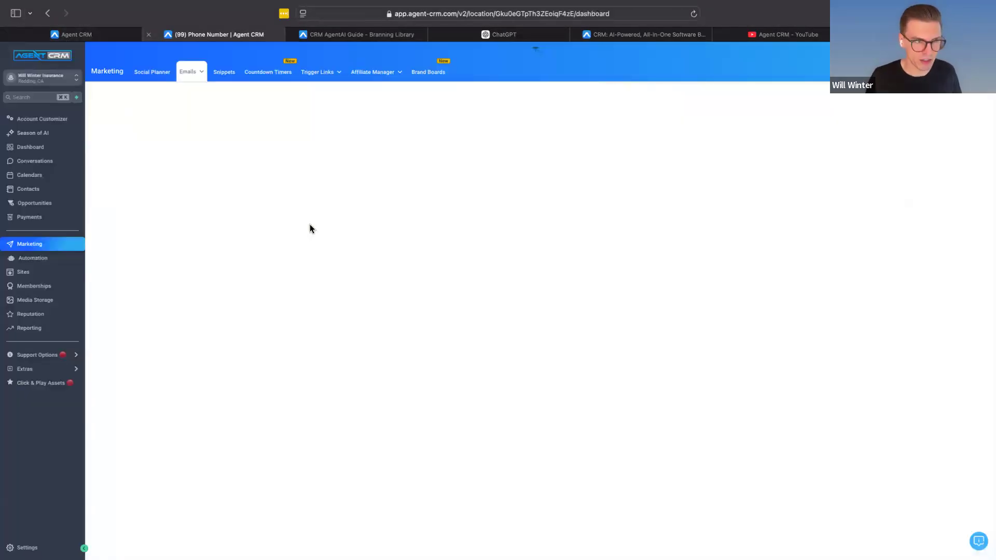
# Step: Show the automation workflows in the Lead Generation folder of the Life Insurance Assets bundle
pyautogui.click(45, 254)
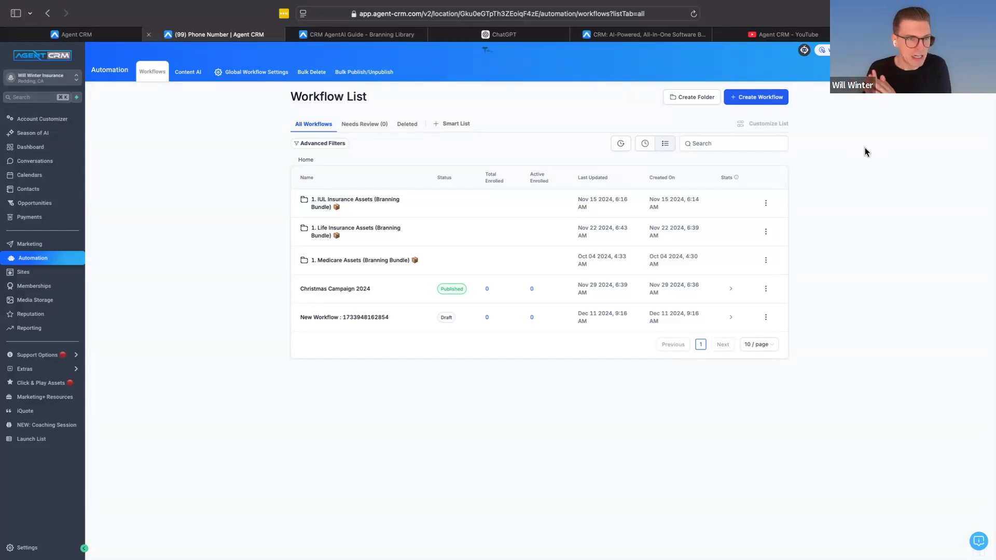
pyautogui.click(343, 230)
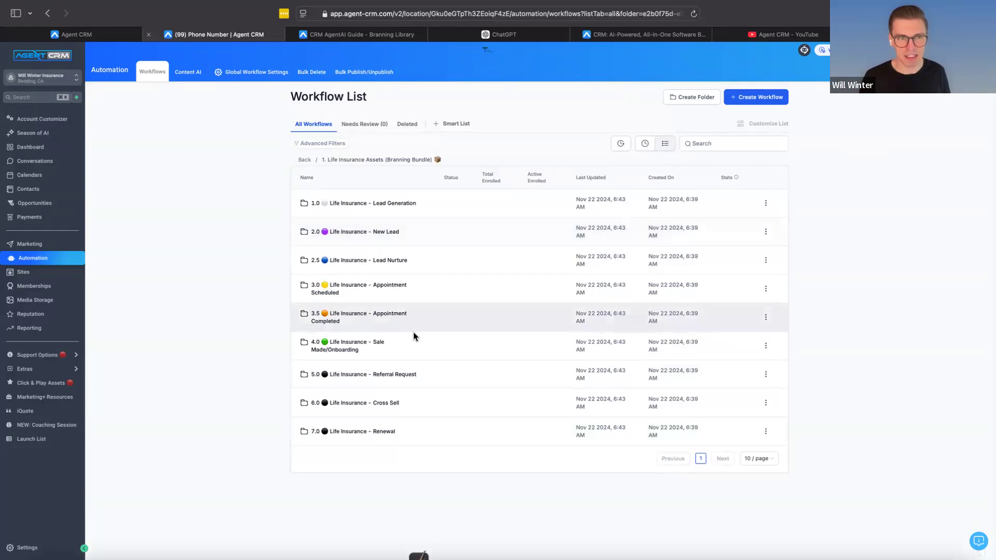
pyautogui.click(400, 206)
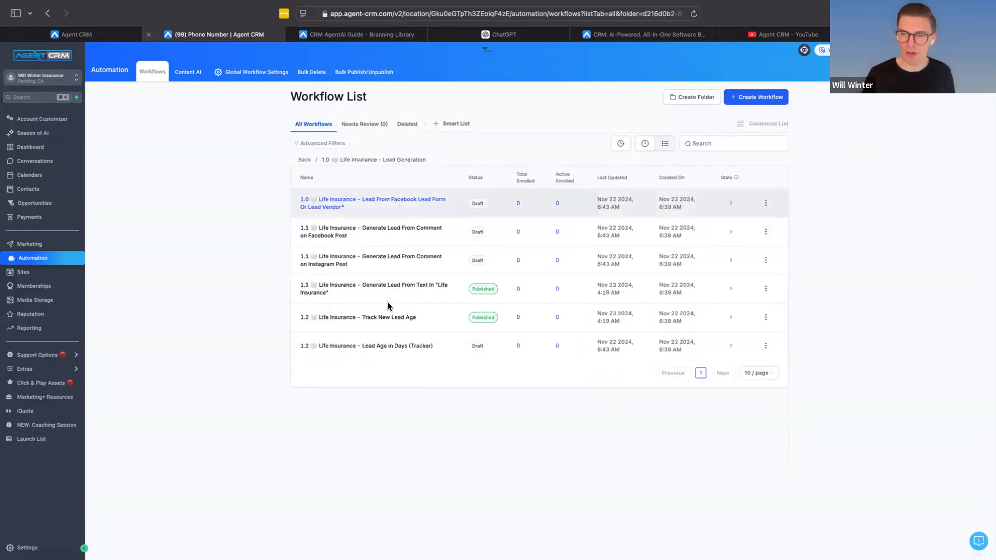
# Step: Open the Click & Play library and look over the Branning Bundles available for import
pyautogui.click(76, 384)
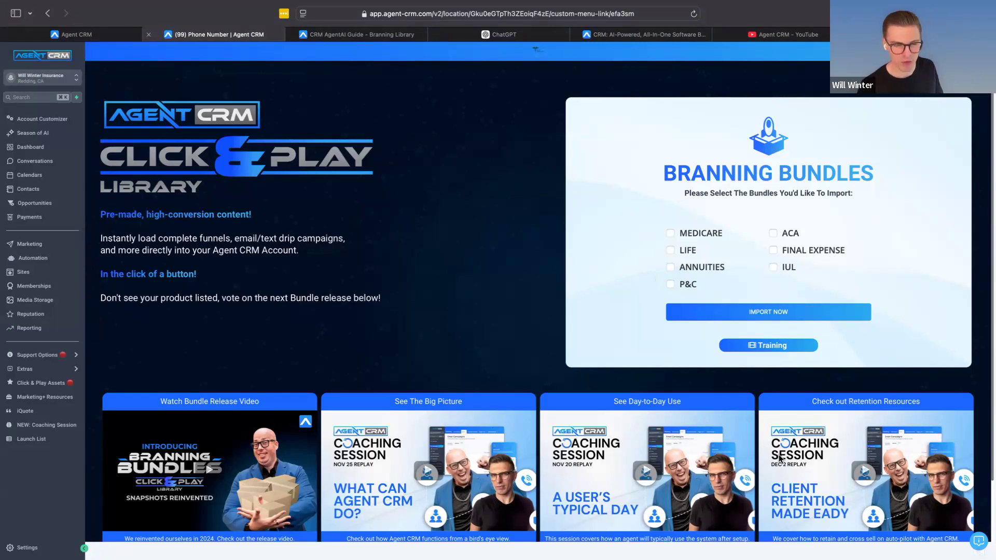
pyautogui.scroll(-1, 629, 452)
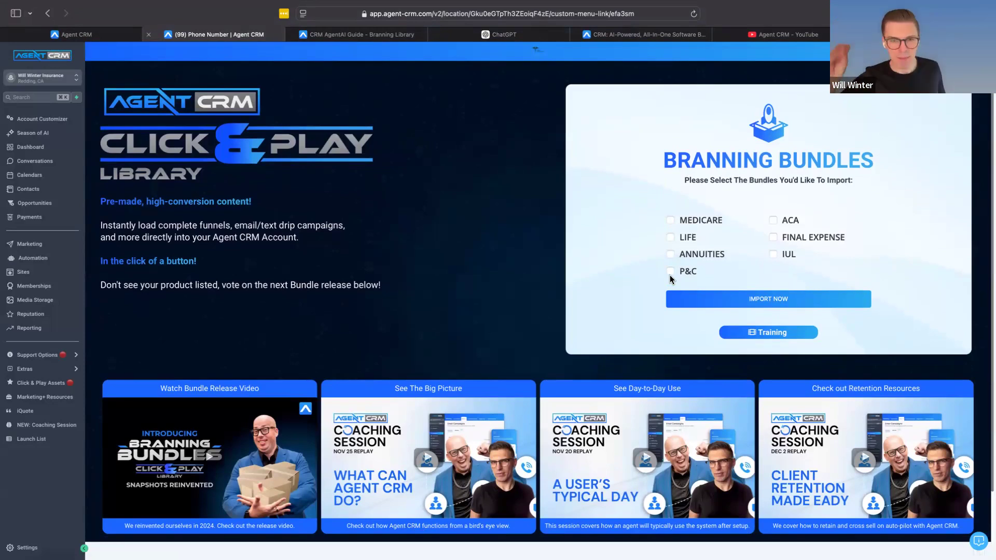
# Step: Open the workflow "Medicare - Generate Lead From Comment on Facebook Post" from the Medicare bundle's Lead Generation folder
pyautogui.click(24, 258)
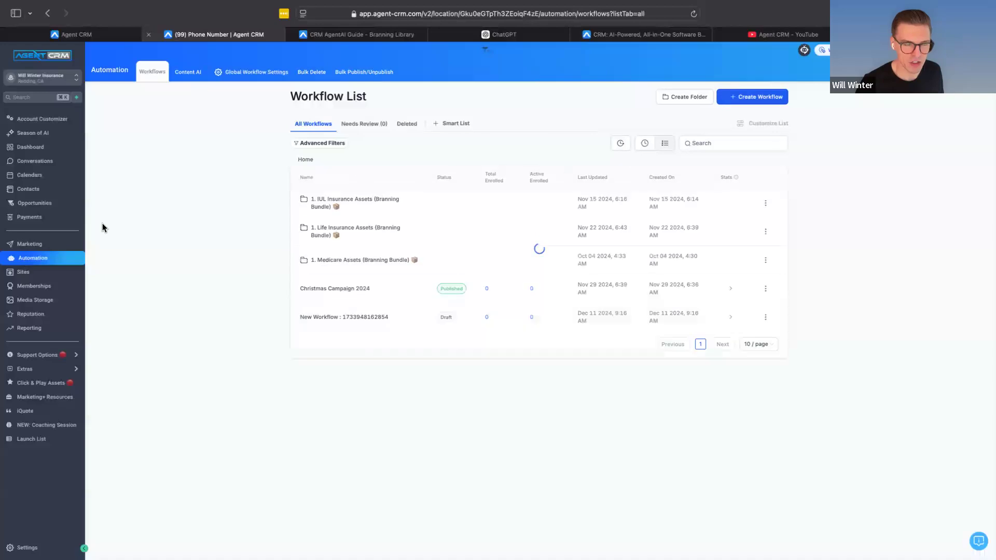
pyautogui.click(359, 261)
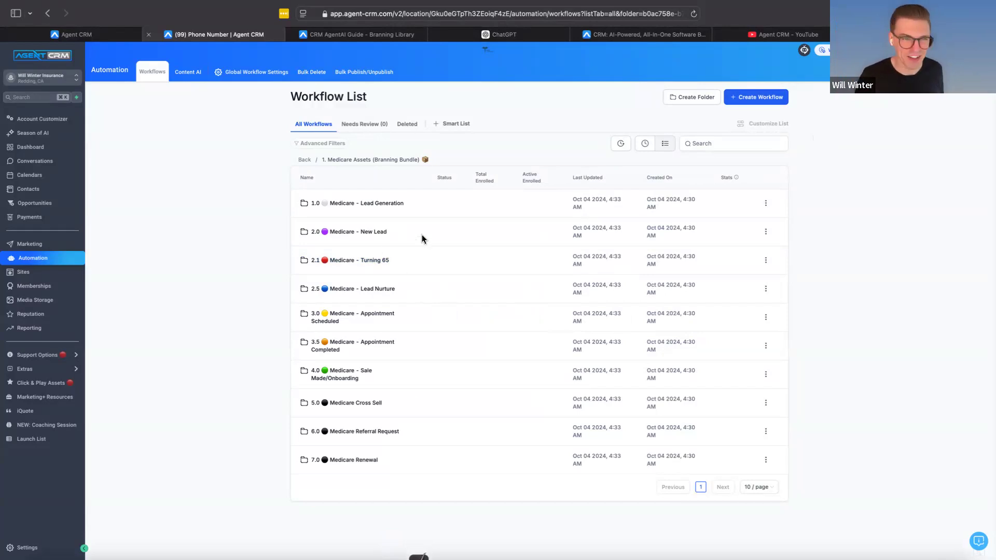
pyautogui.click(354, 205)
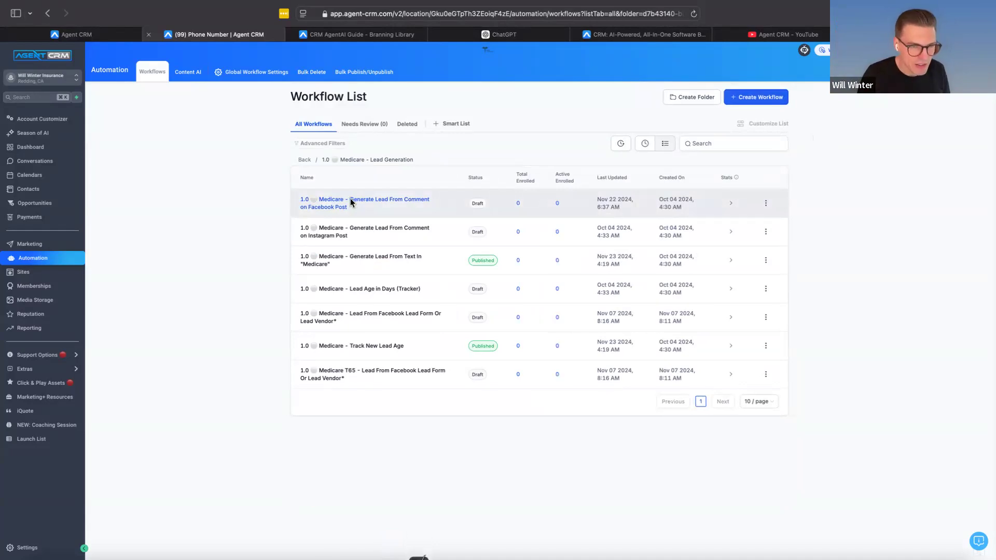
pyautogui.click(352, 202)
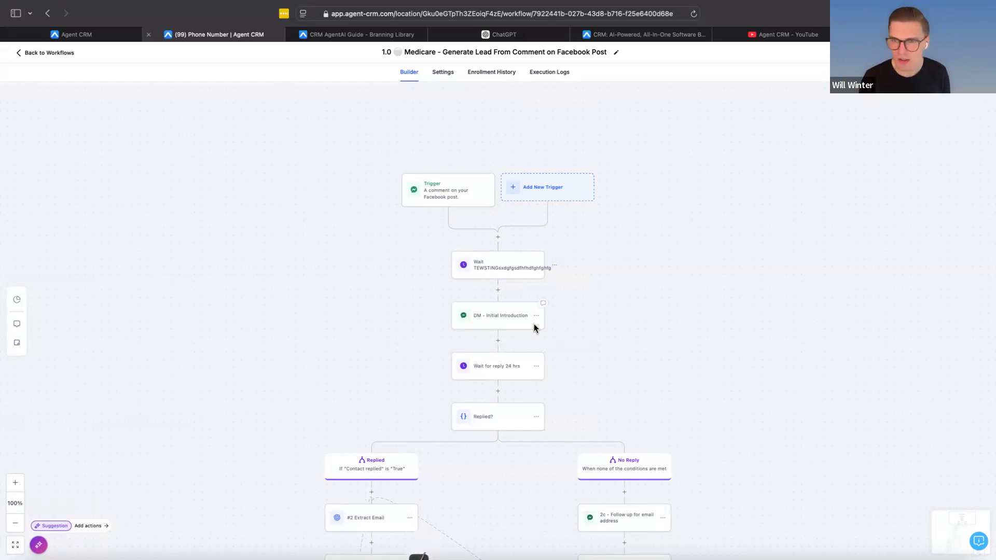
# Step: Review the Facebook comment trigger's filters, expand the full list of Contains Phrase keywords, and close its settings
pyautogui.scroll(-1, 534, 323)
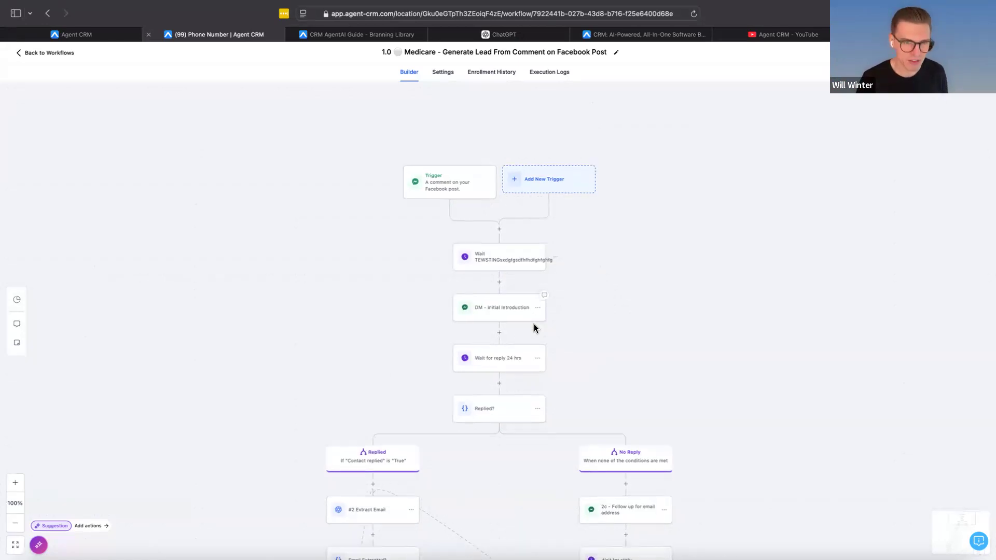
pyautogui.click(437, 195)
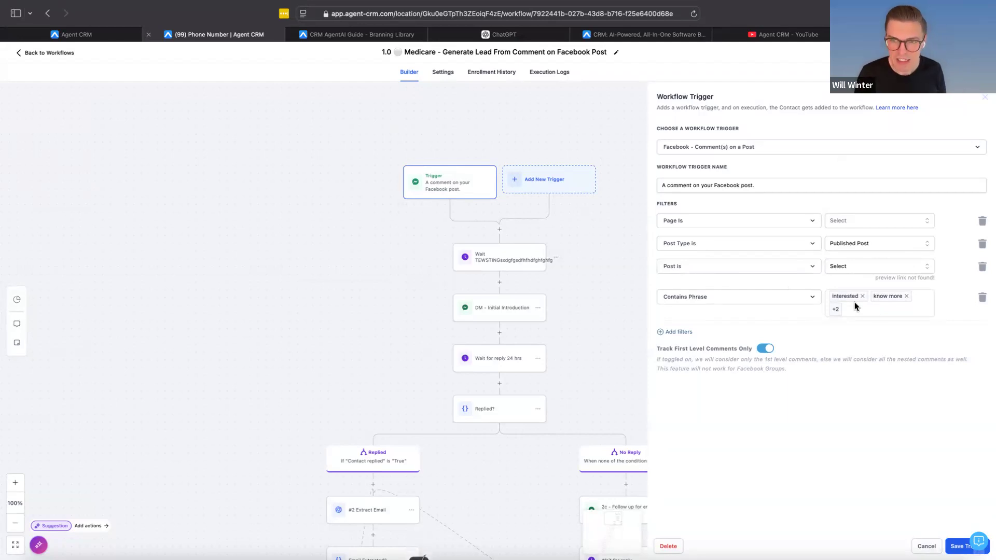
pyautogui.click(835, 314)
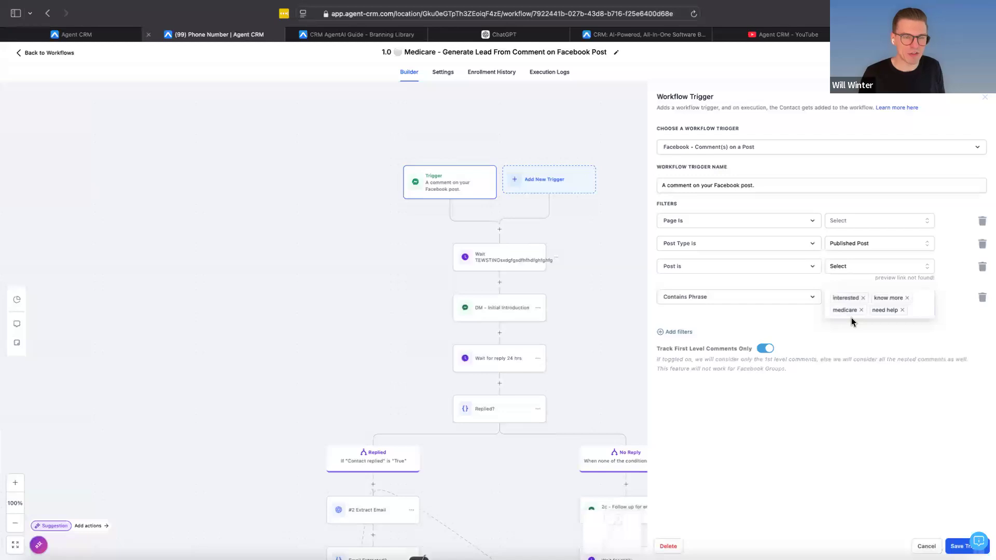
pyautogui.scroll(-2, 418, 271)
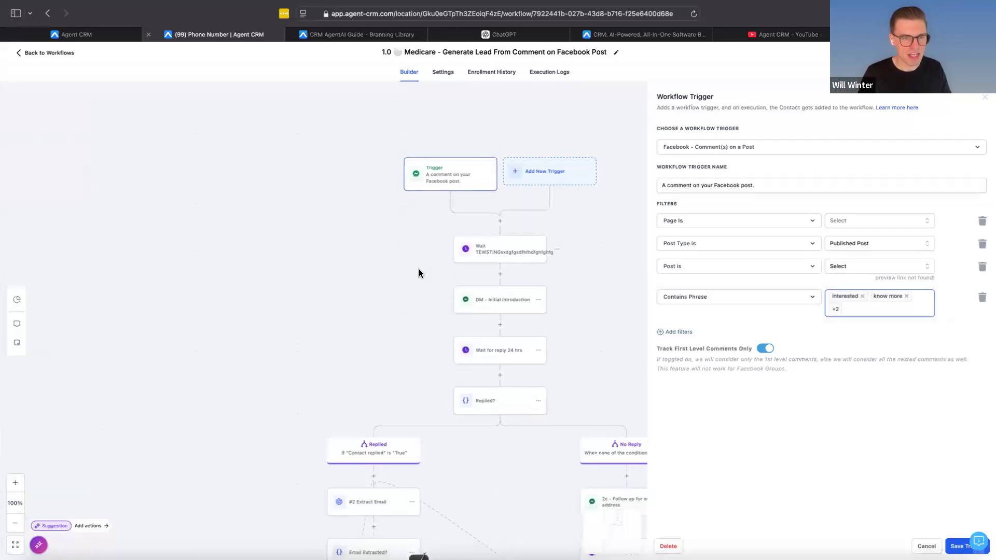
pyautogui.scroll(-3, 440, 274)
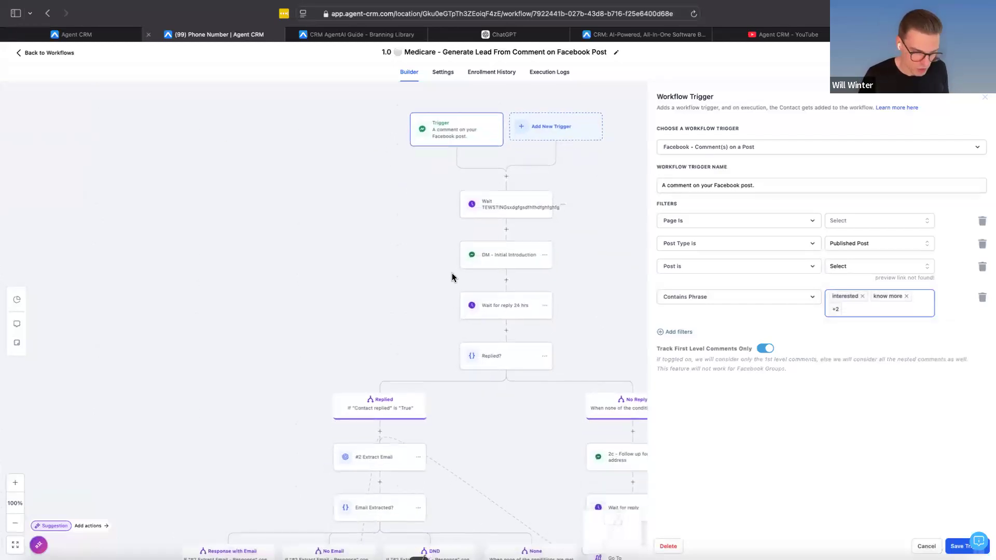
pyautogui.click(544, 385)
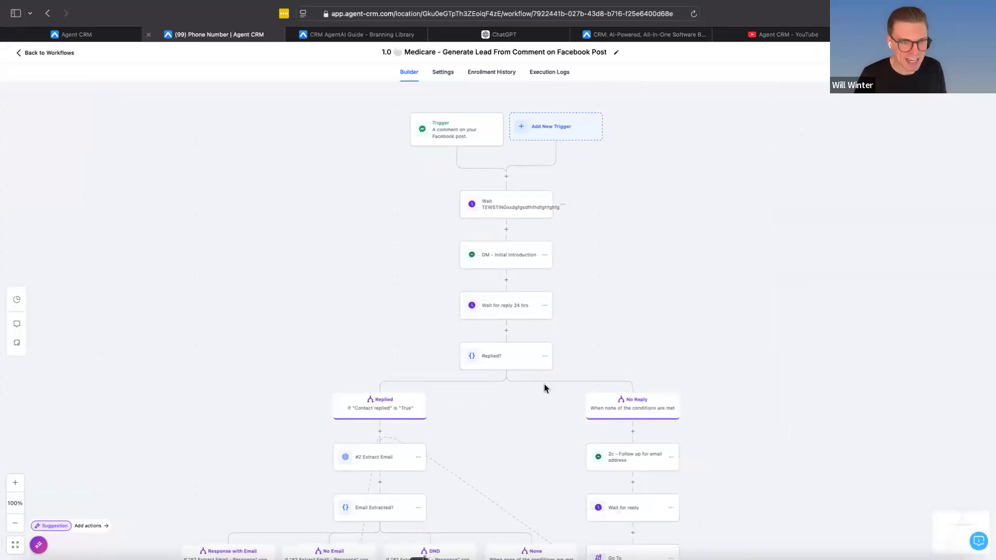
# Step: Inspect the GPT prompt of the #2 Extract Email action in the Replied branch
pyautogui.scroll(-4, 545, 385)
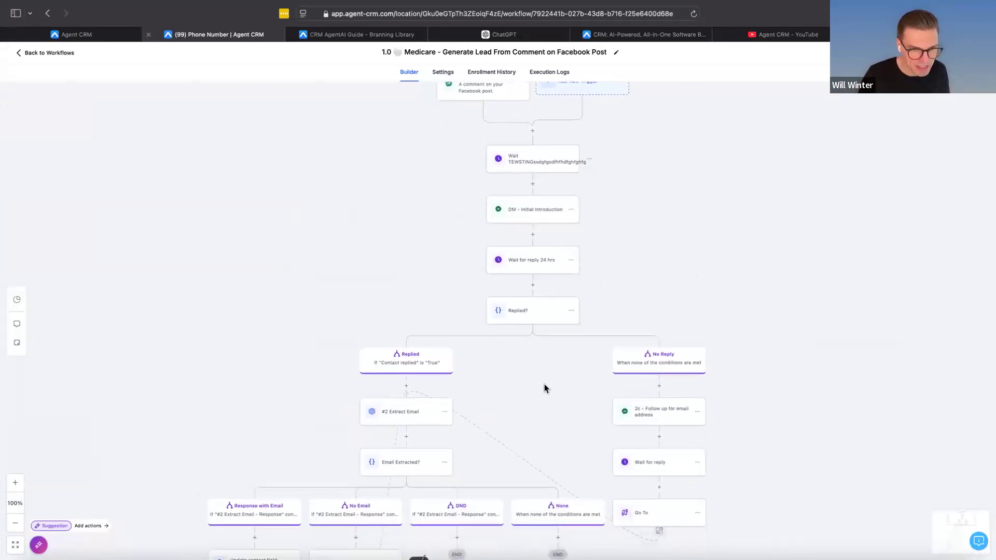
pyautogui.scroll(-2, 544, 388)
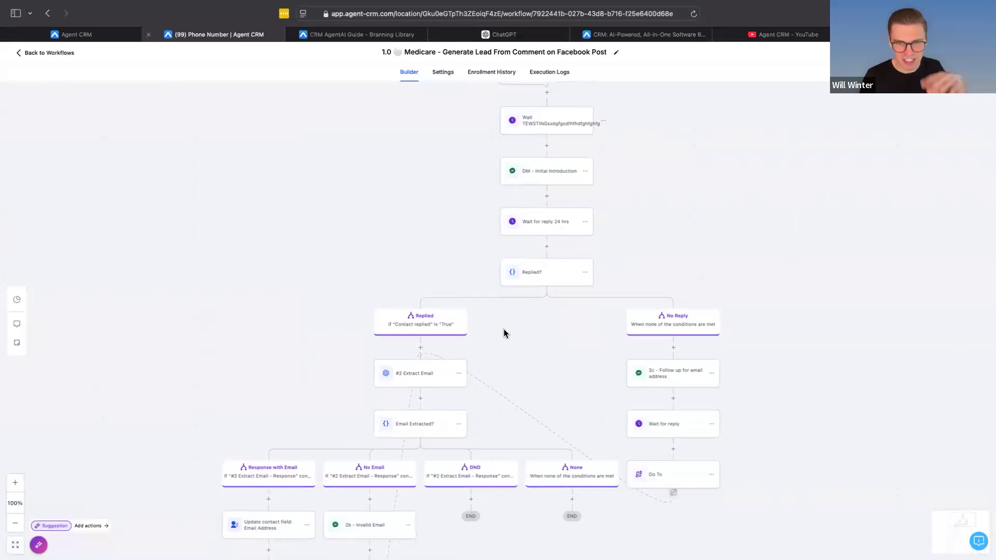
pyautogui.click(392, 383)
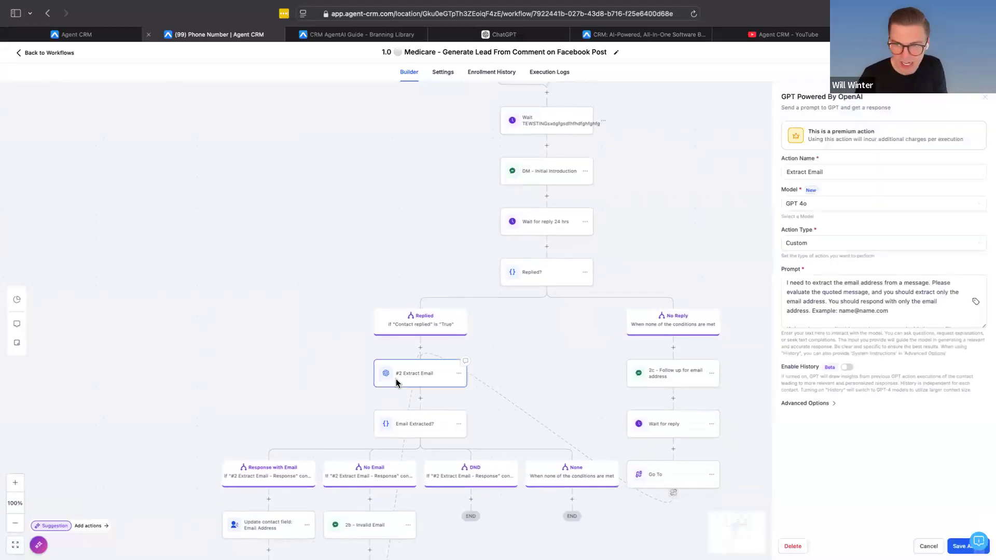
pyautogui.click(845, 311)
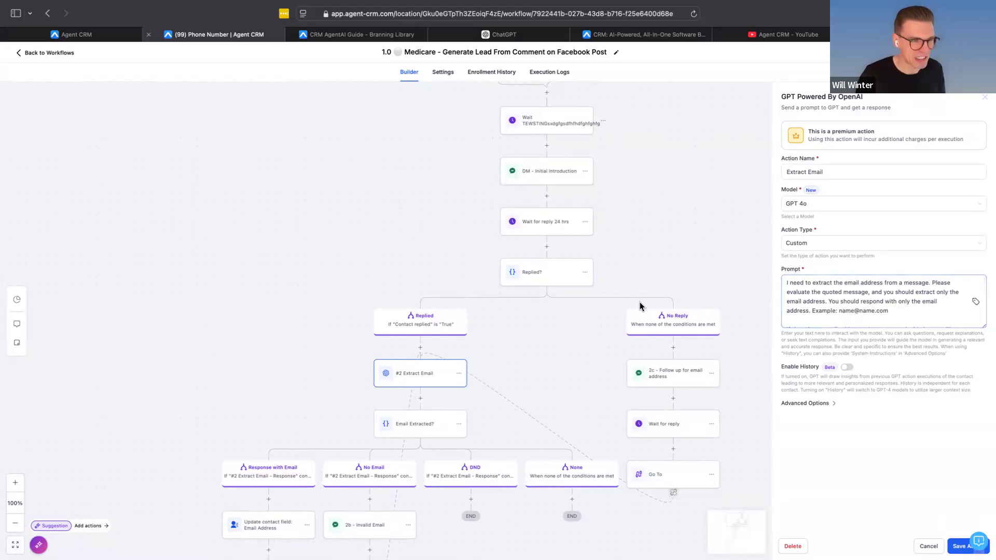
# Step: Follow the workflow down through the phone extraction branches and inspect the tag in the Initiate Agent AI action
pyautogui.scroll(-4, 430, 375)
pyautogui.scroll(-4, 429, 375)
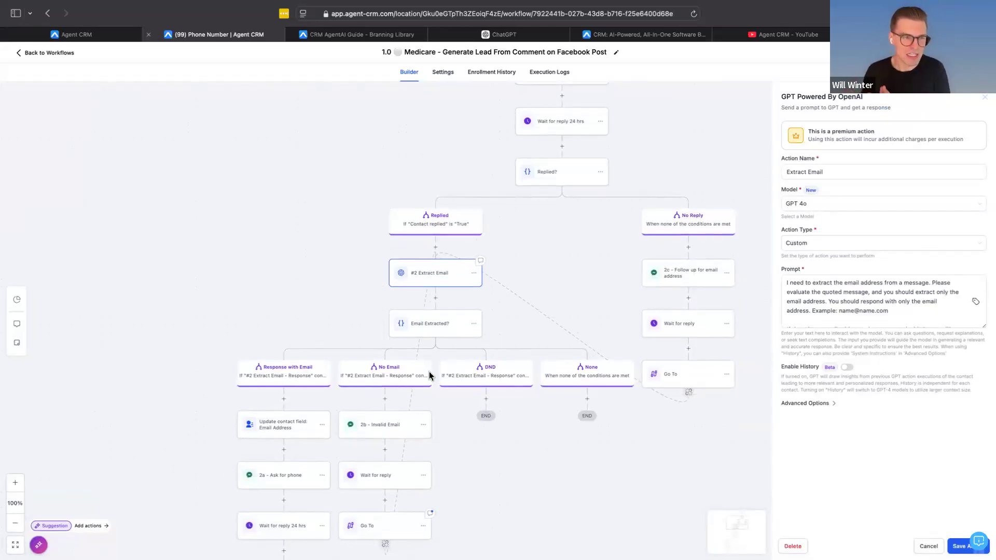
pyautogui.scroll(-8, 428, 372)
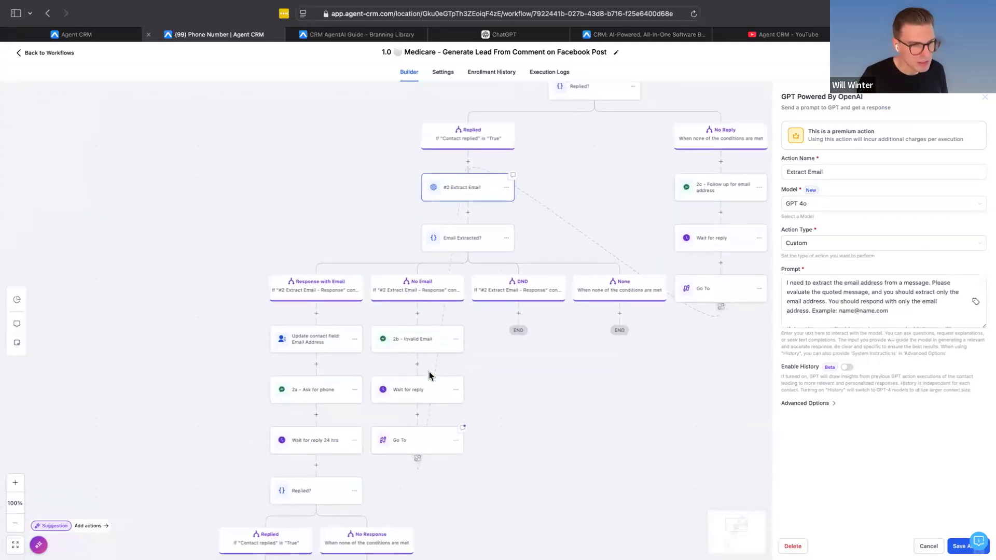
pyautogui.scroll(-12, 417, 331)
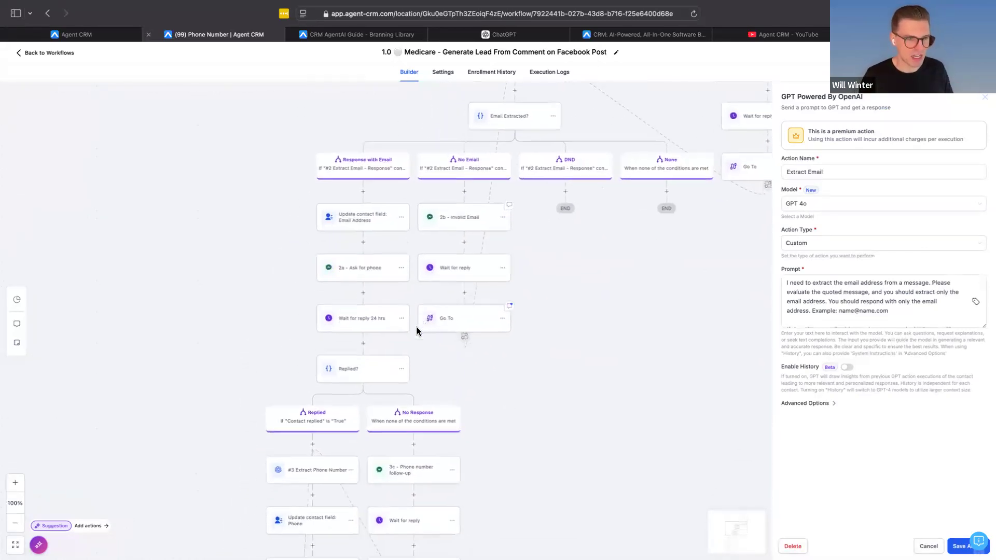
pyautogui.scroll(-12, 417, 331)
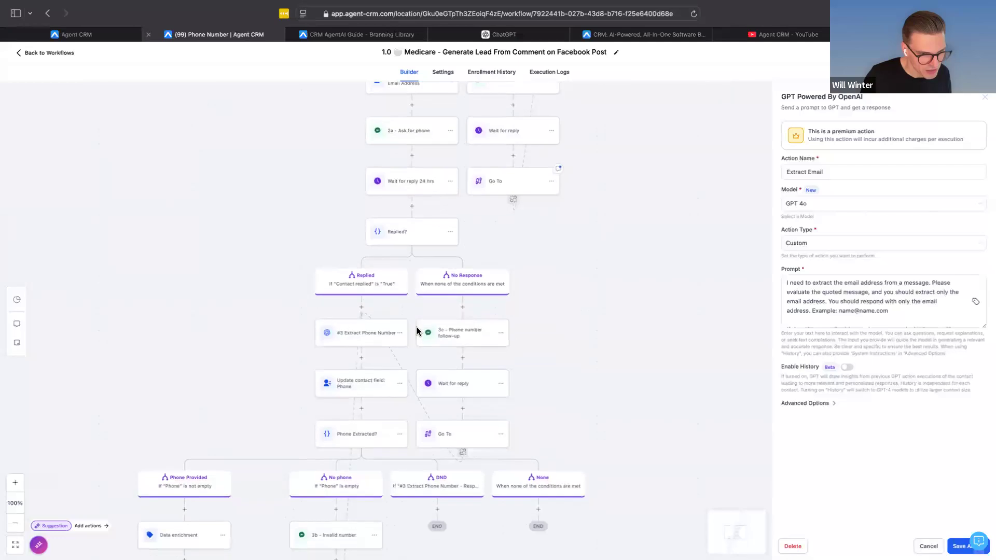
pyautogui.scroll(-15, 417, 330)
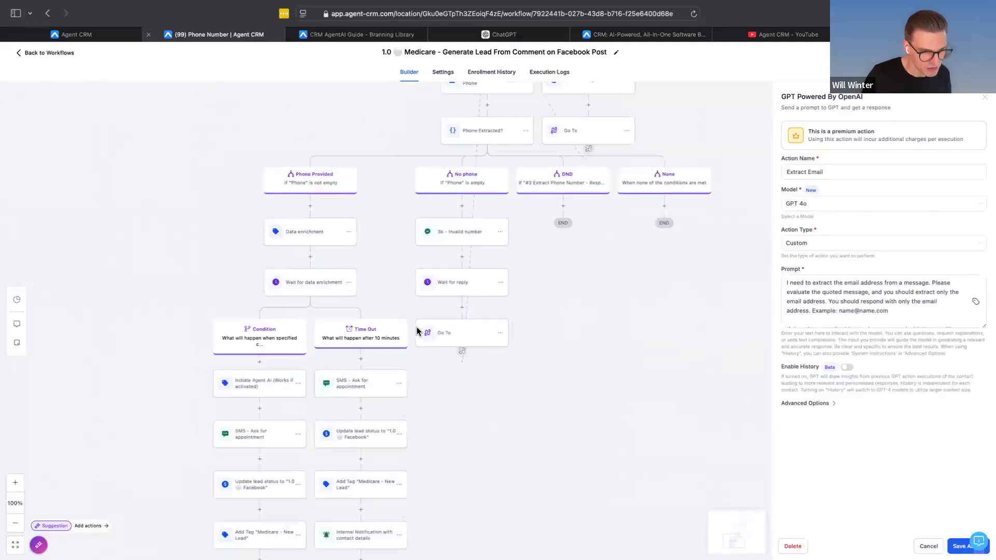
pyautogui.scroll(-3, 416, 330)
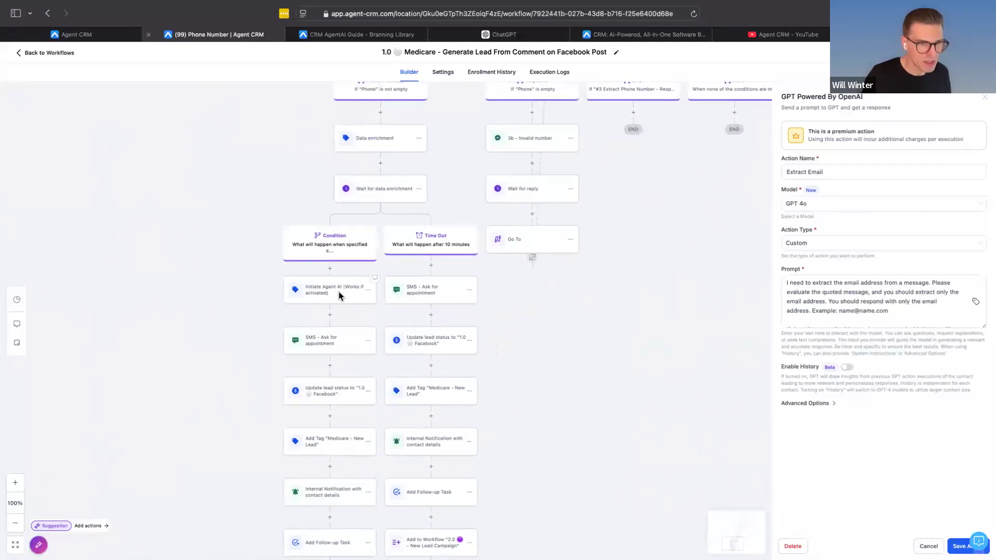
pyautogui.click(339, 296)
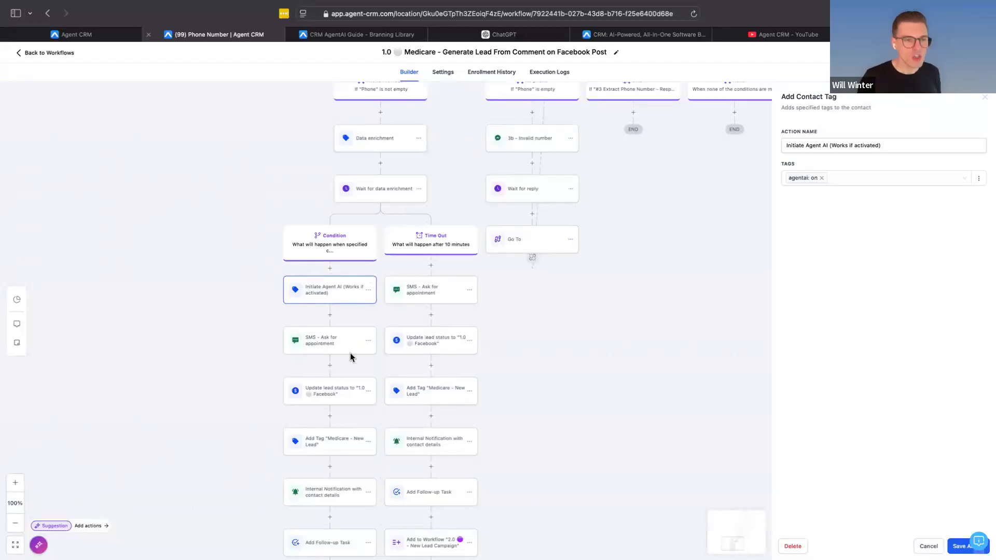
# Step: Draft an Add Contact Tag action with the tag "agentai: on" after the Time Out branch's SMS action, and discard it
pyautogui.click(431, 316)
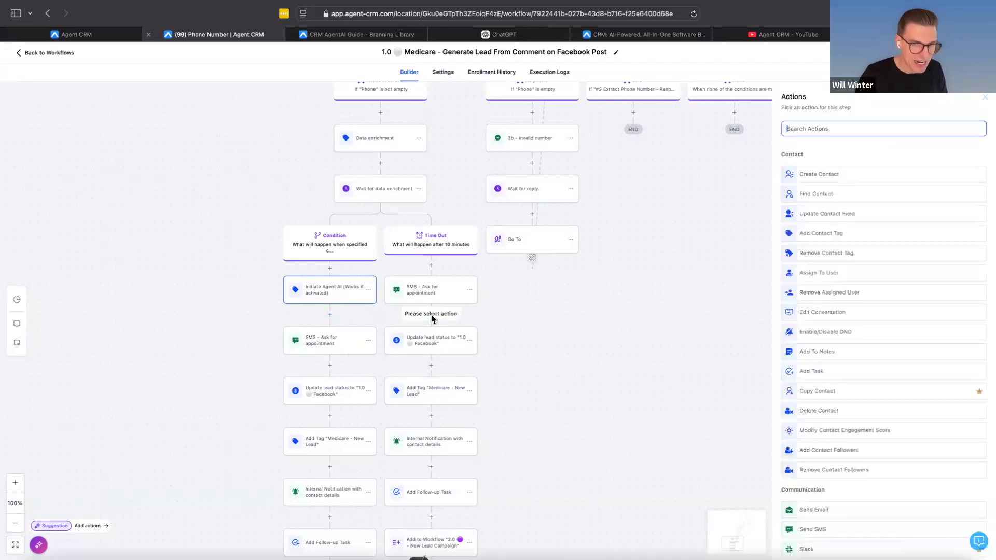
pyautogui.write('tag')
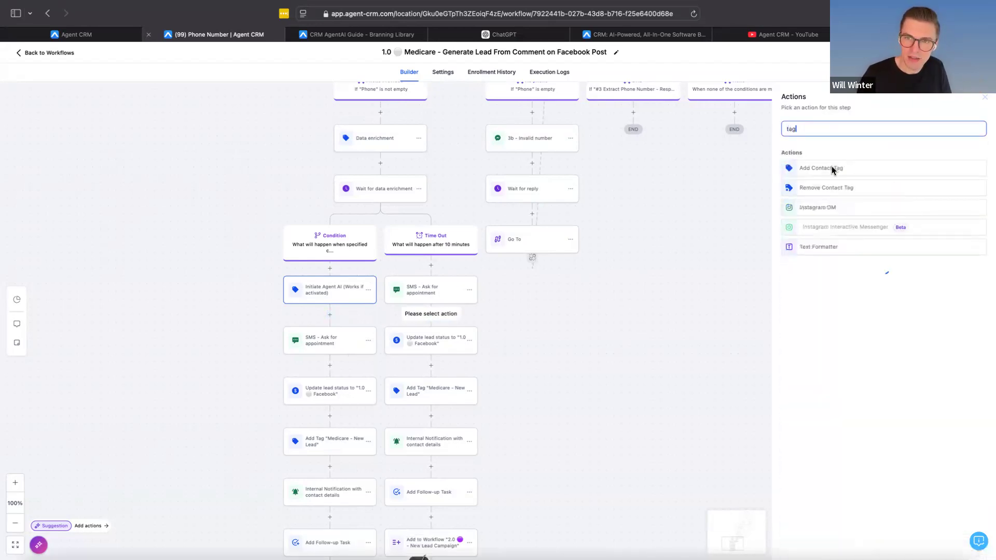
pyautogui.click(832, 167)
pyautogui.click(821, 178)
pyautogui.write('ai')
pyautogui.scroll(-3, 854, 233)
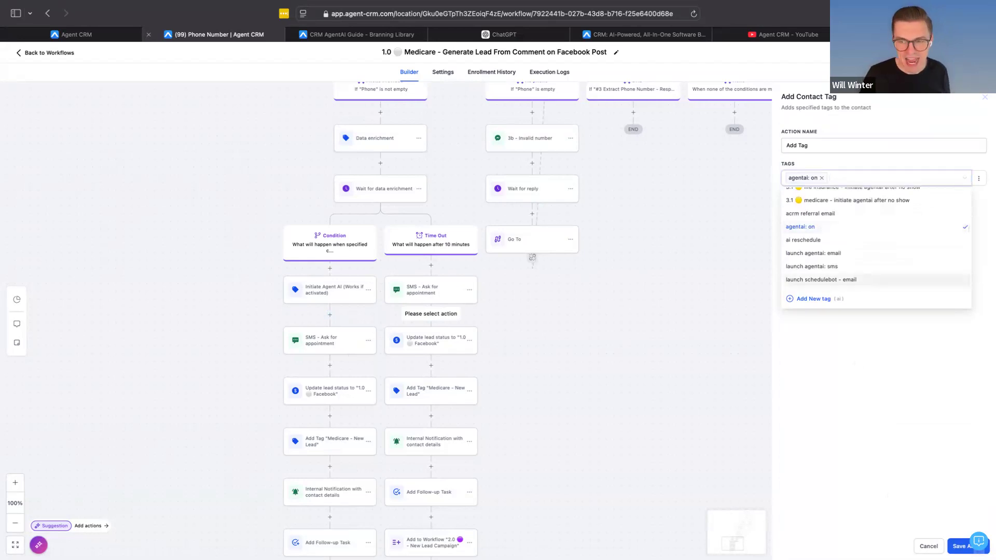
pyautogui.click(929, 547)
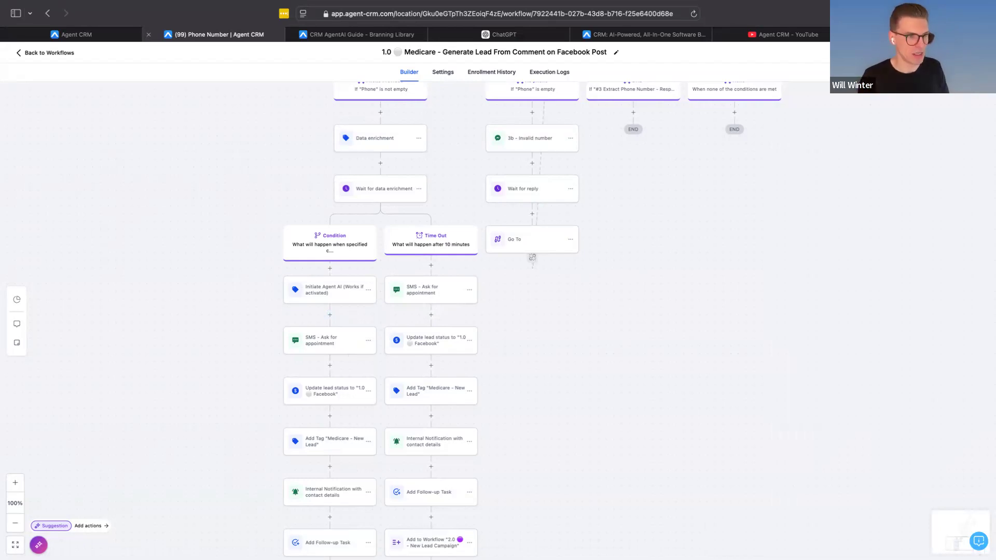
pyautogui.moveTo(853, 541)
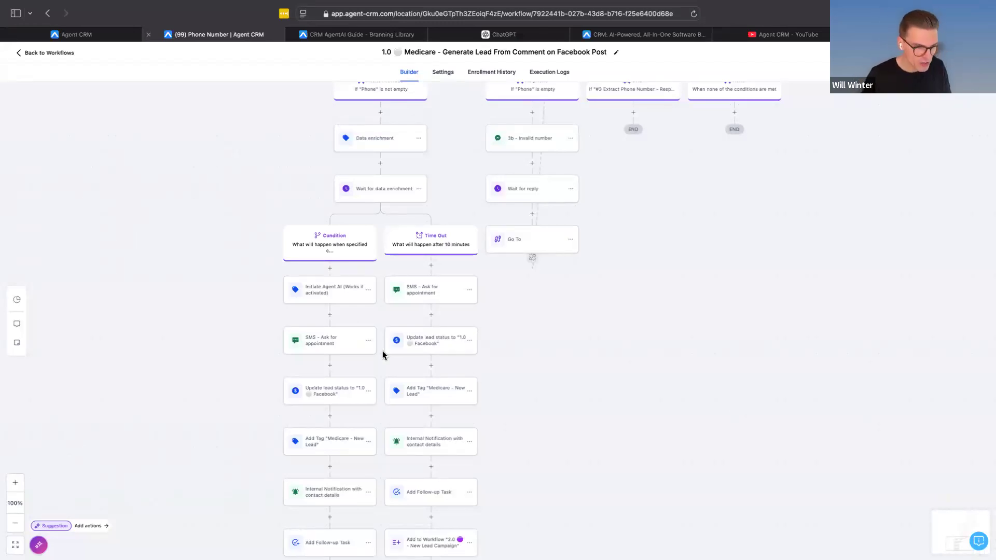
pyautogui.scroll(5, 383, 355)
pyautogui.scroll(6, 383, 355)
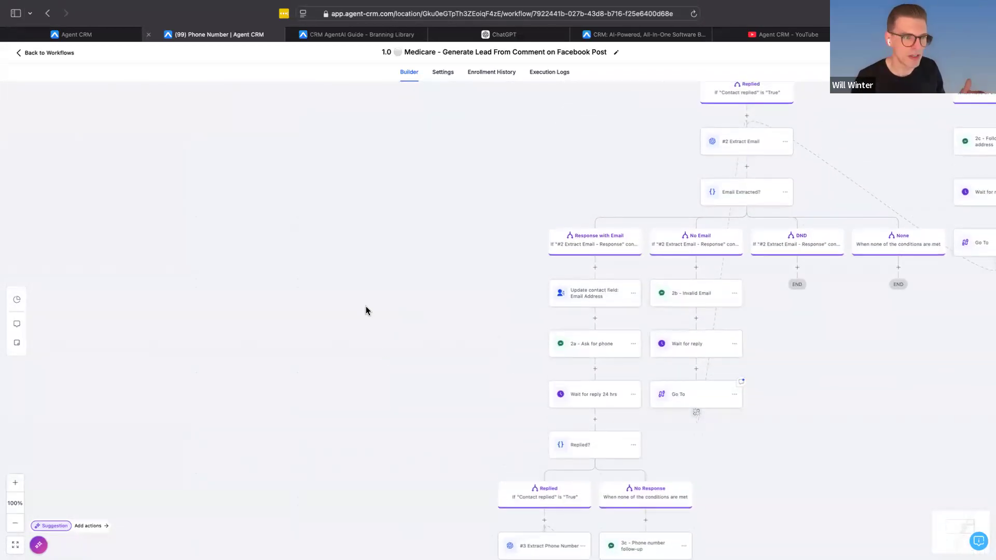
pyautogui.scroll(-6, 366, 310)
pyautogui.scroll(-3, 366, 310)
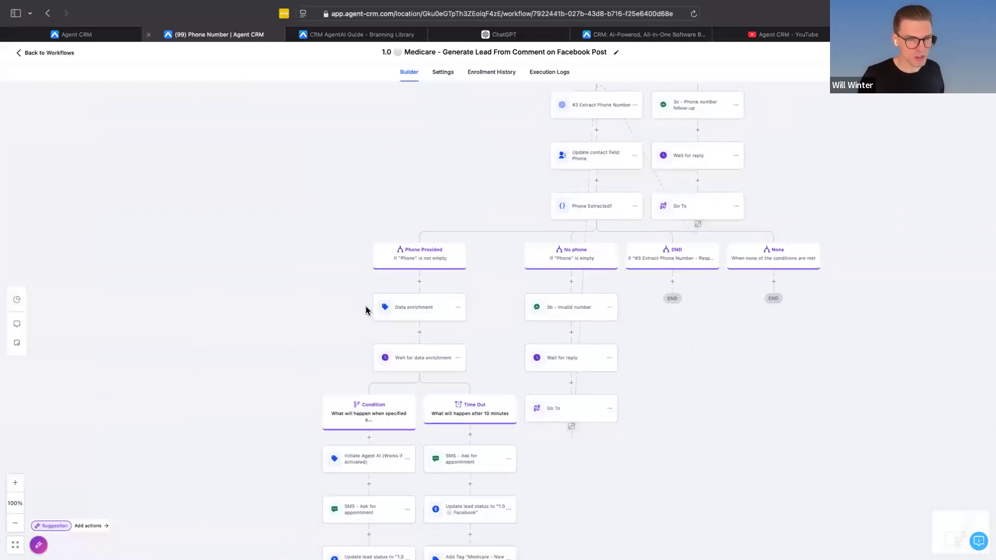
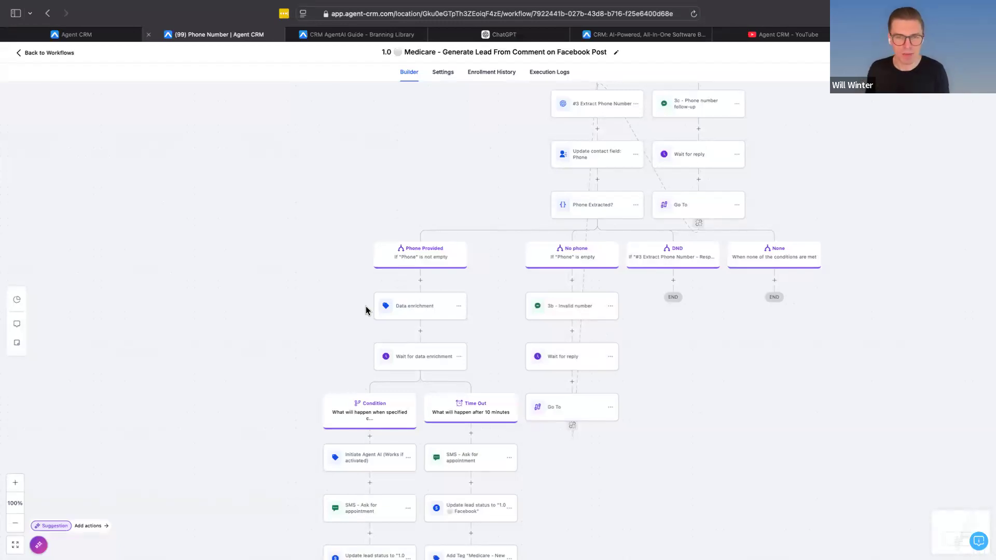
# Step: Leave the Facebook comment workflow and open "1.0 Medicare - Lead From Facebook Lead Form Or Lead Vendor*" from the same lead generation folder
pyautogui.scroll(1, 570, 195)
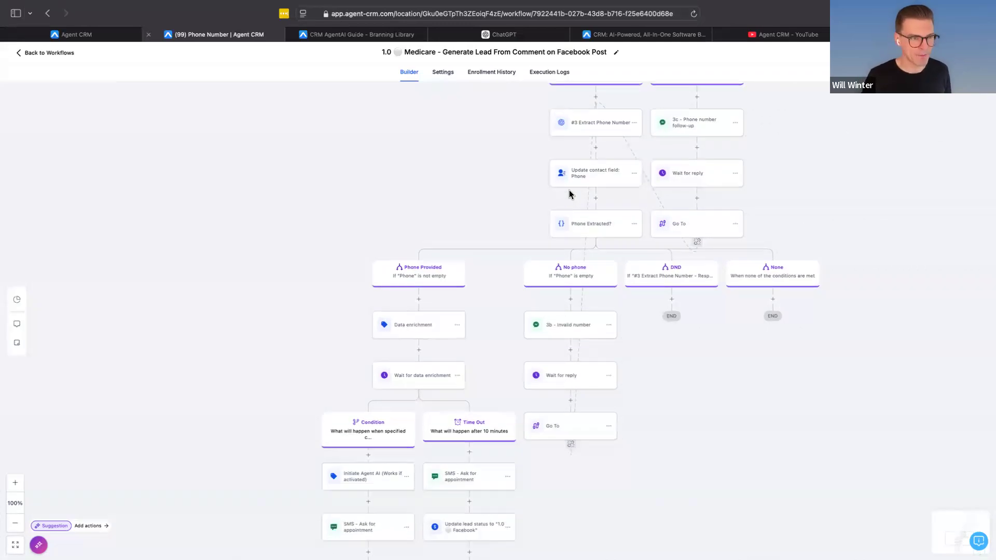
pyautogui.scroll(-9, 441, 384)
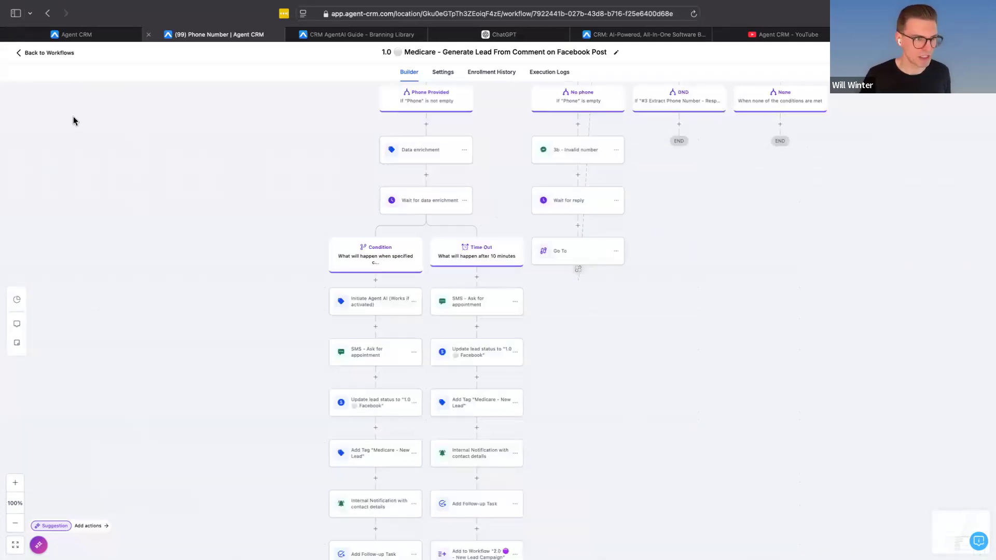
pyautogui.click(21, 54)
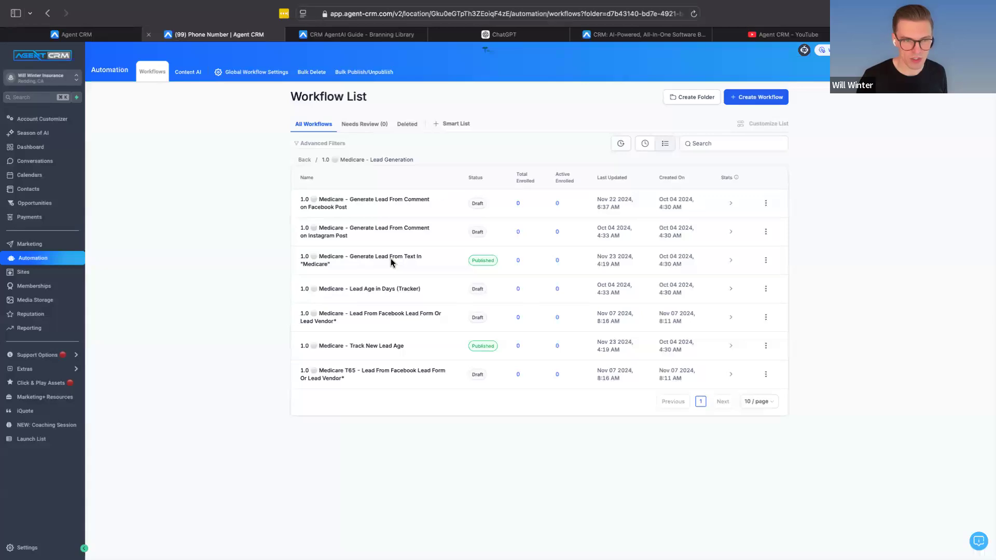
pyautogui.click(355, 320)
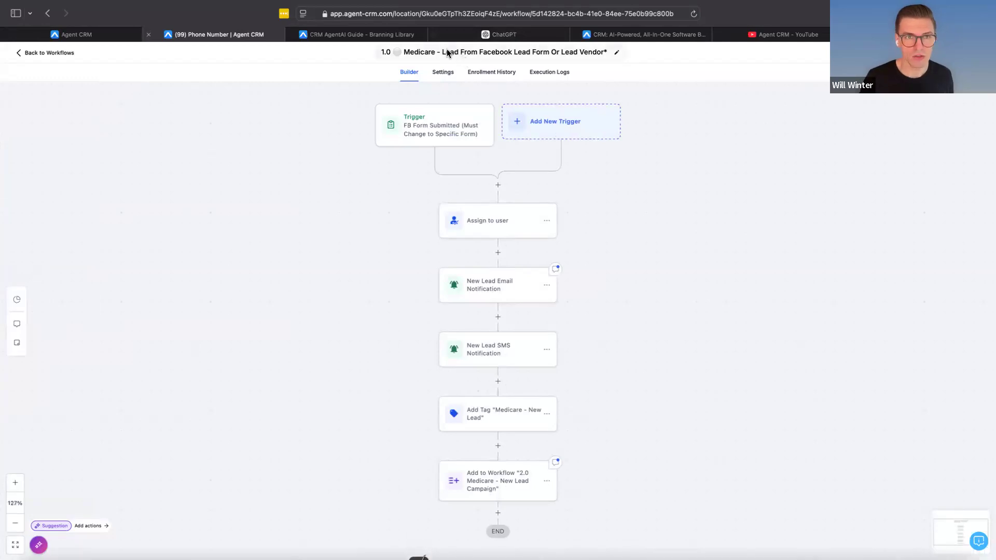
# Step: Try to rename the workflow so its title ends in "Lead From Facebook Form/Vendor/Site*"
pyautogui.moveTo(477, 51); pyautogui.dragTo(583, 53)
pyautogui.click(536, 56)
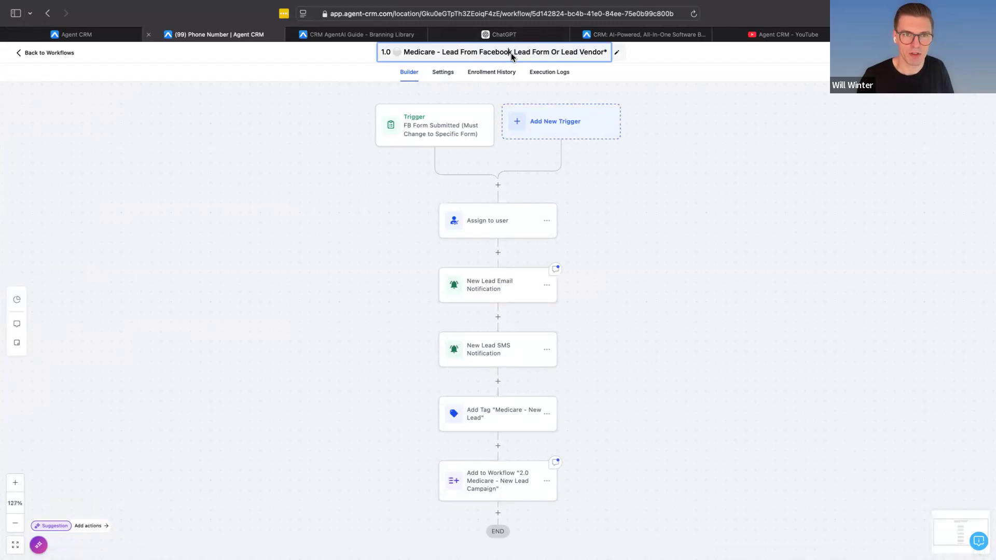
pyautogui.moveTo(514, 55); pyautogui.dragTo(642, 59)
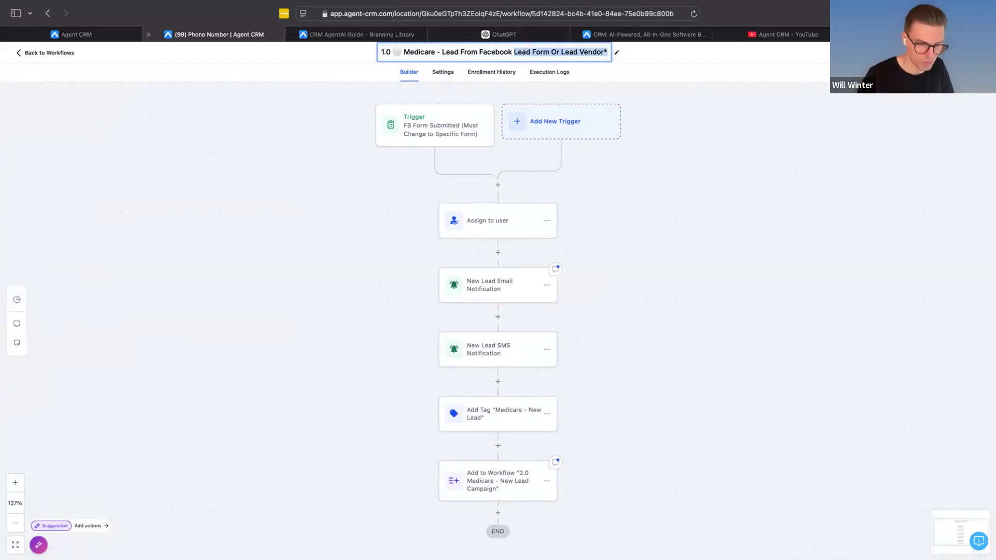
pyautogui.write('Form/Vendo')
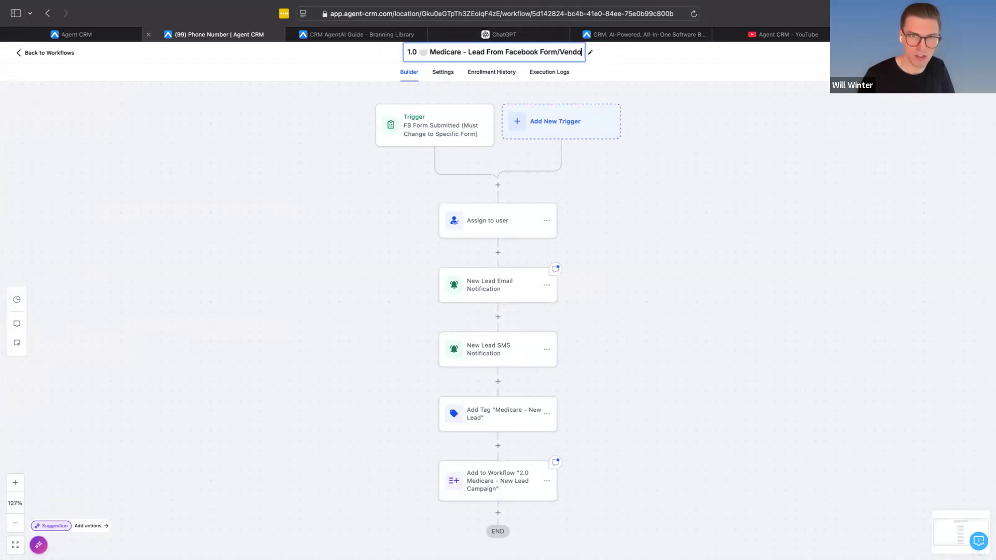
pyautogui.write('r/Site')
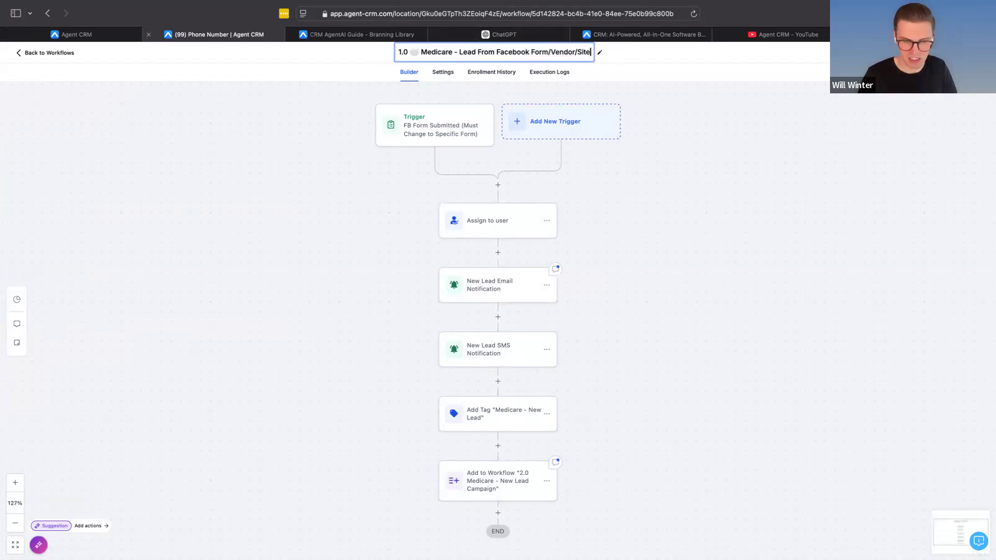
pyautogui.write('*')
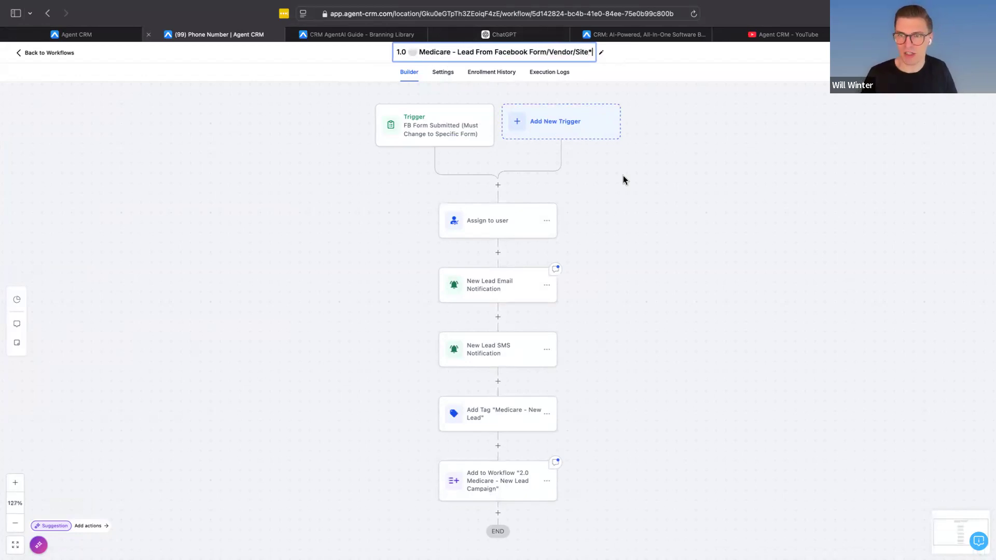
pyautogui.click(675, 270)
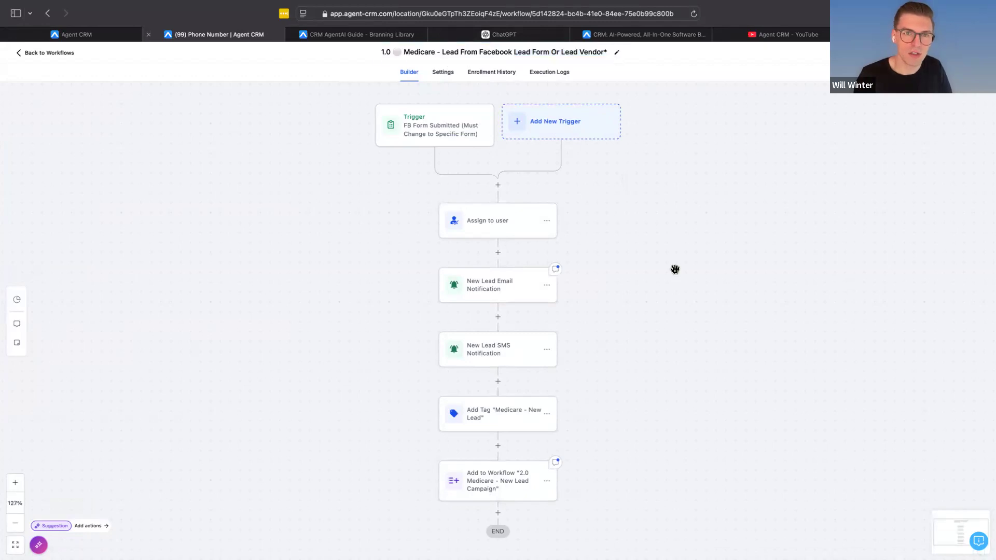
# Step: Review the workflow's actions from the form submission trigger down to the New Lead Campaign handoff
pyautogui.scroll(-4, 505, 370)
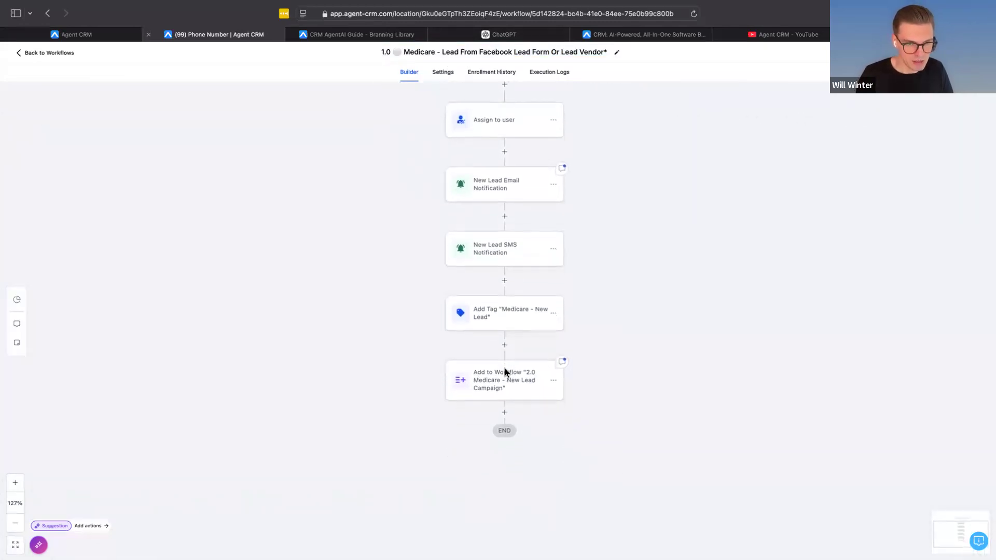
pyautogui.scroll(5, 531, 316)
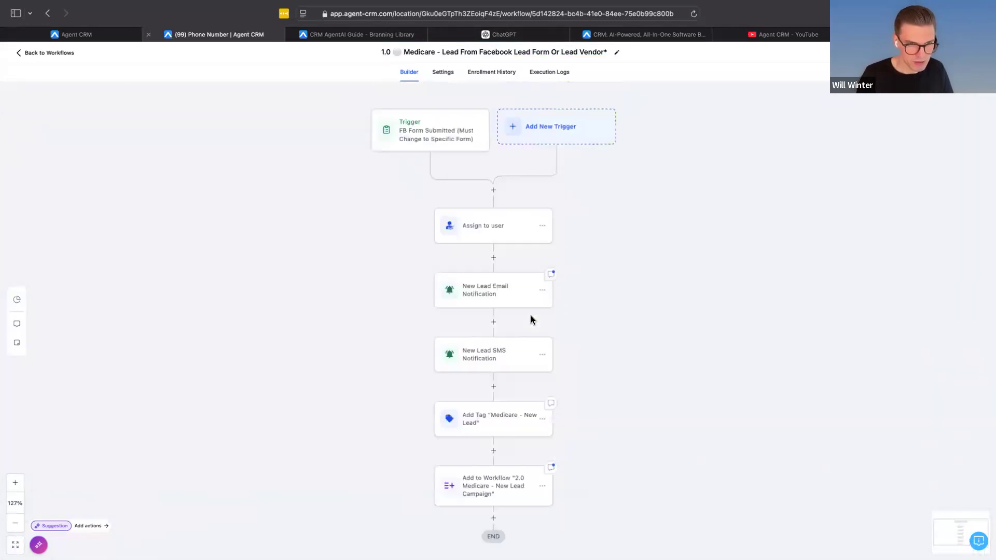
pyautogui.scroll(-2, 516, 293)
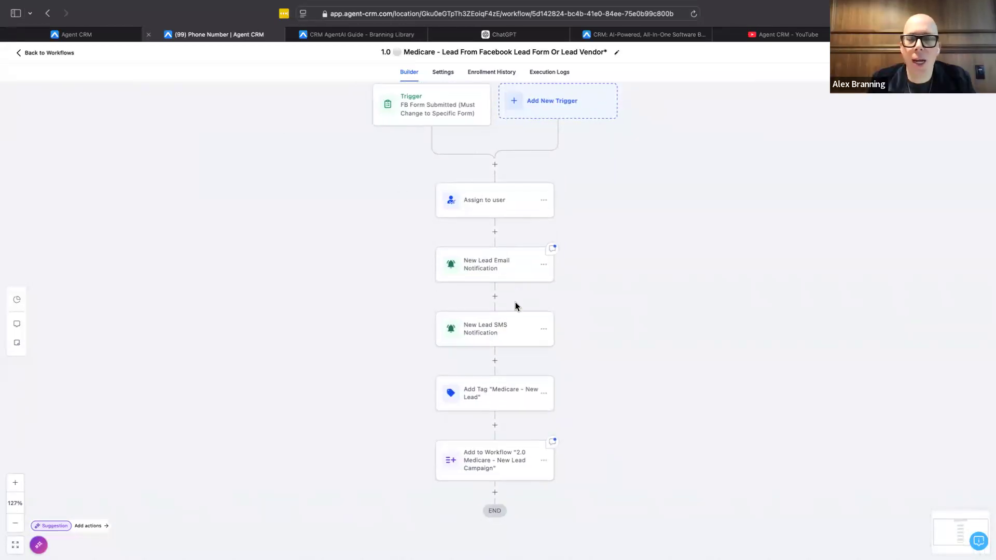
# Step: Return to the Medicare assets and open the "2.0 Medicare - New Lead Campaign" workflow in the New Lead folder
pyautogui.click(55, 53)
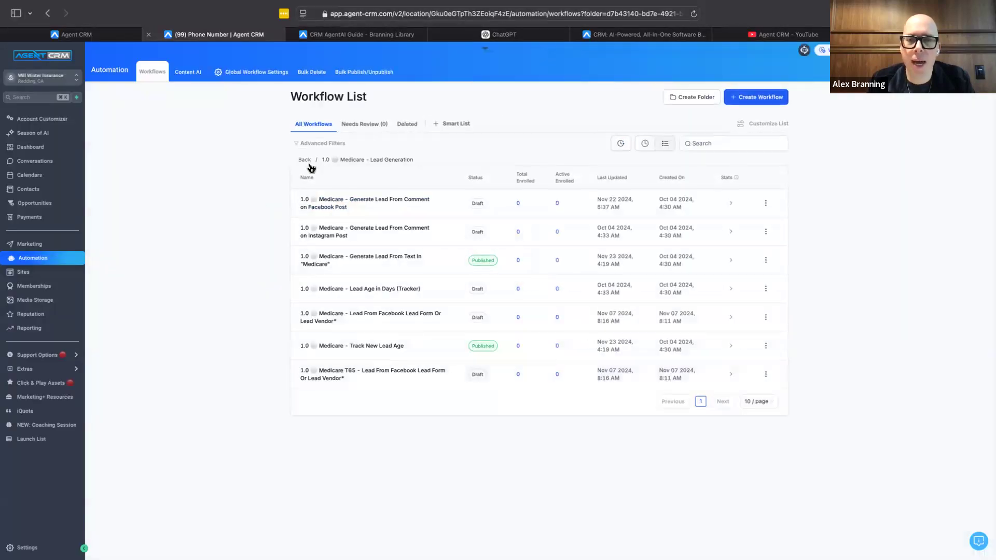
pyautogui.click(306, 162)
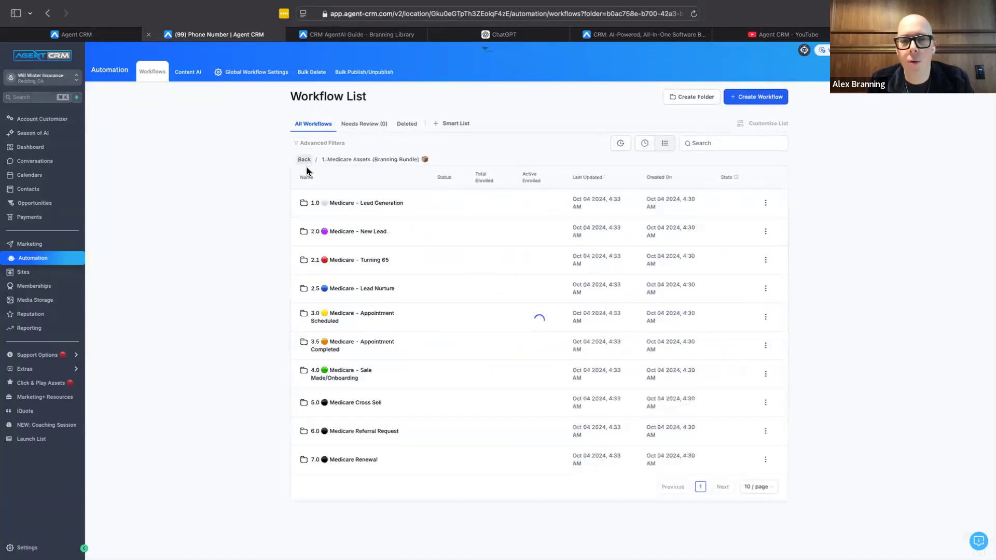
pyautogui.click(360, 231)
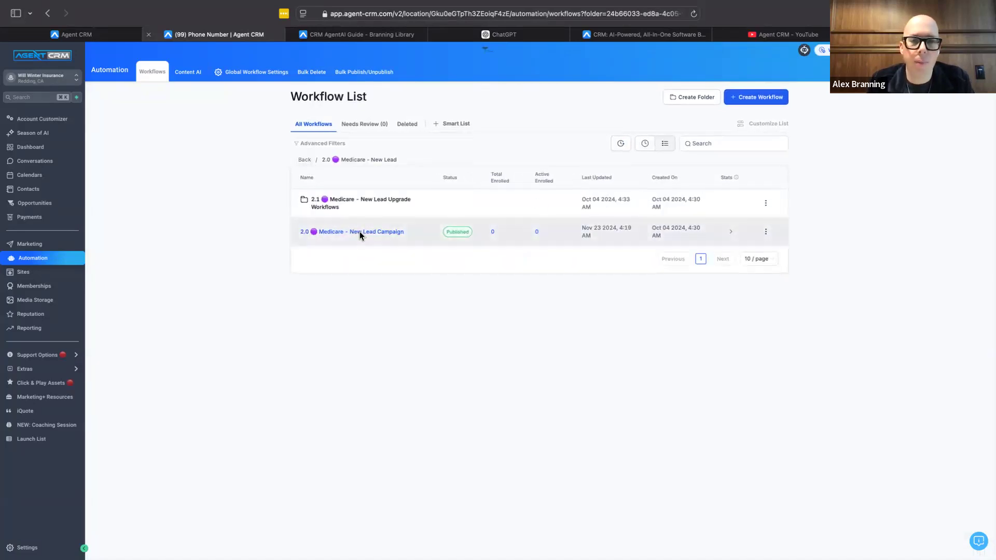
pyautogui.click(360, 232)
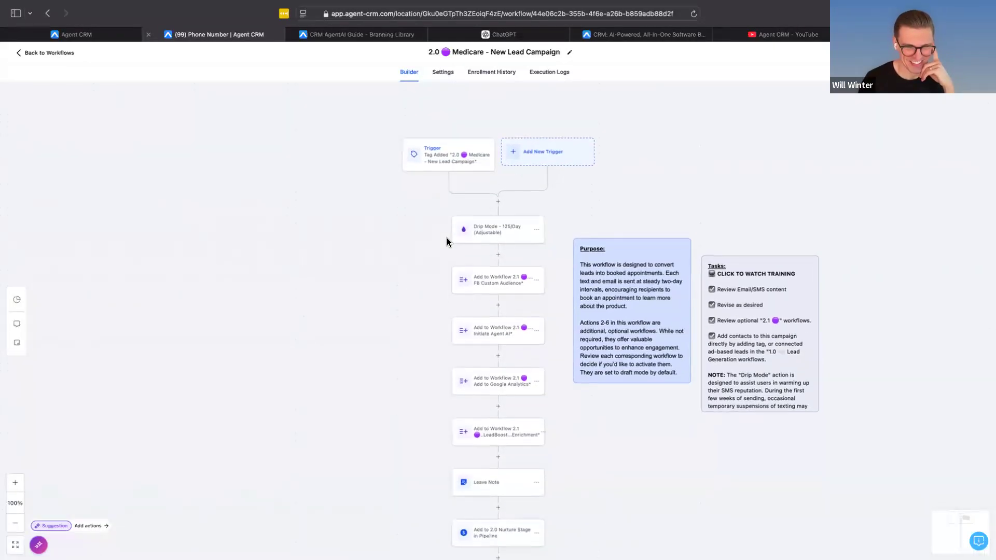
# Step: Inspect which workflow the campaign's "Initiate Agent AI" Add To Workflow action adds contacts to
pyautogui.scroll(-4, 447, 241)
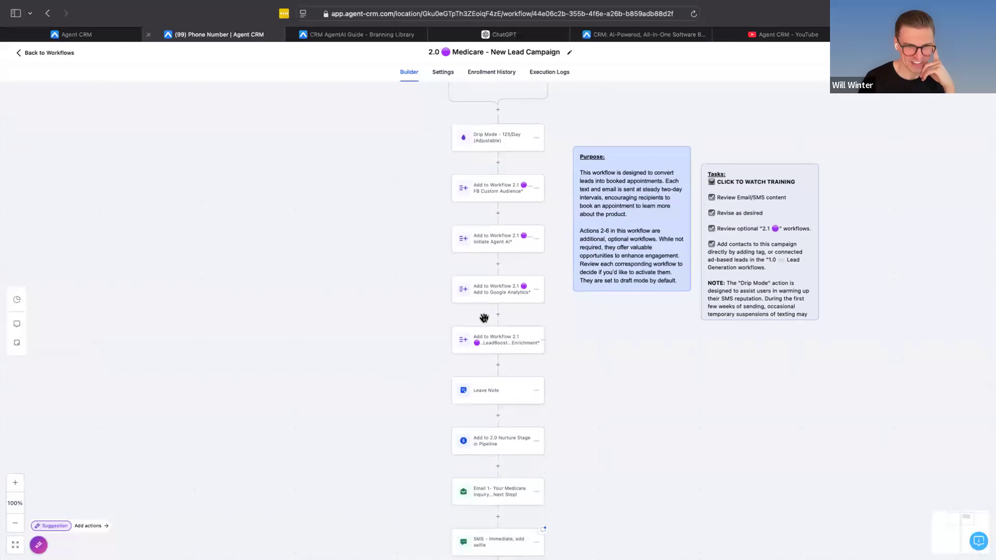
pyautogui.click(500, 240)
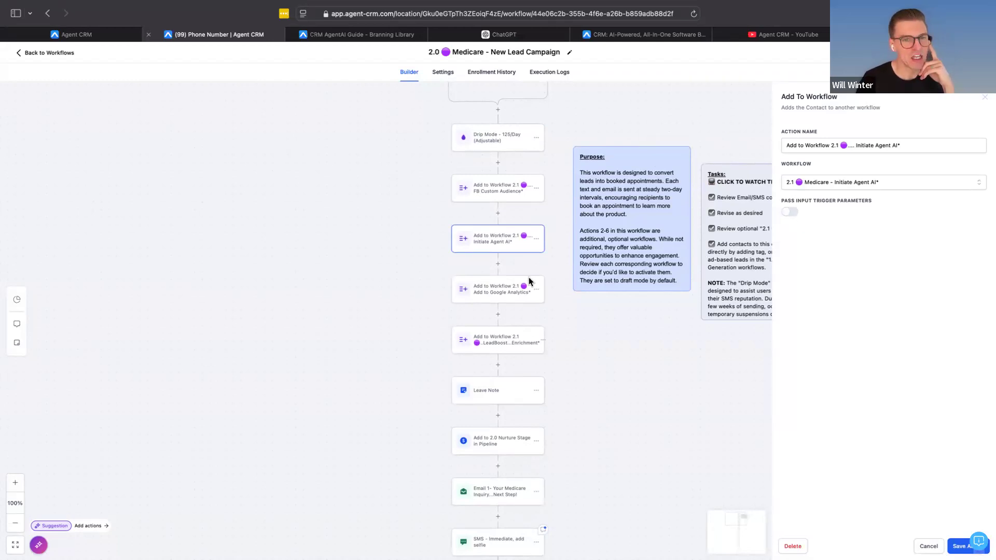
pyautogui.scroll(1, 530, 281)
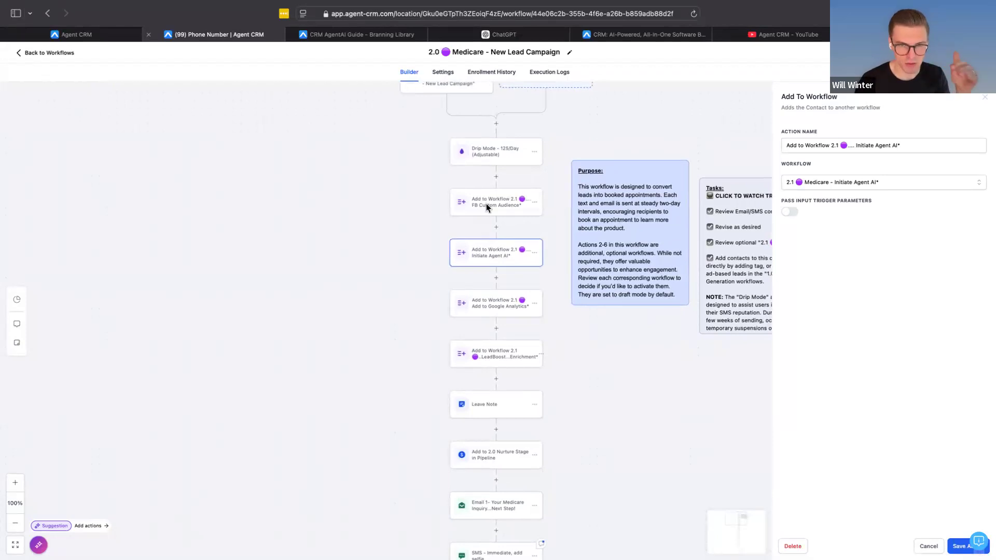
# Step: Correct the Purpose note so the optional workflows are listed as "Actions 2-5"
pyautogui.click(604, 247)
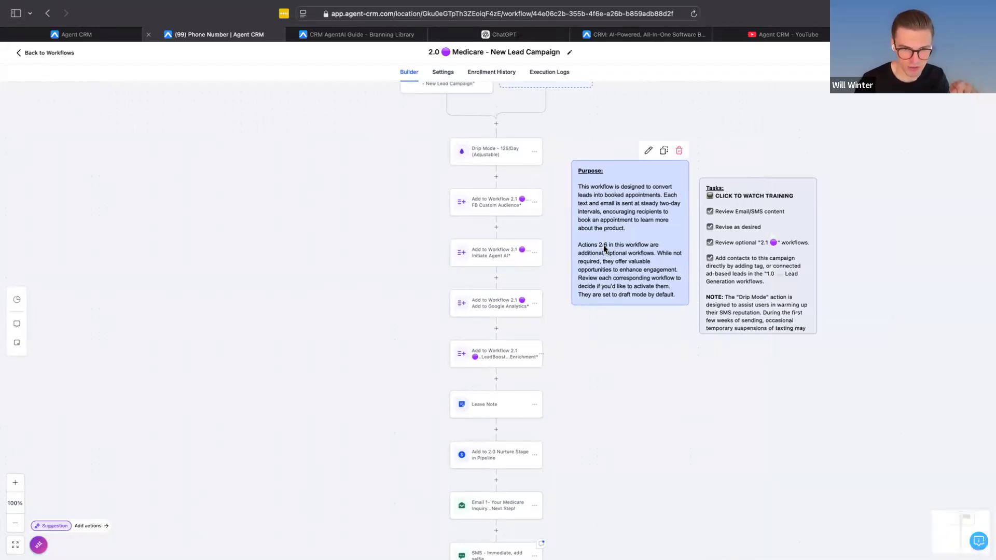
pyautogui.click(603, 248)
pyautogui.press('BackSpace')
pyautogui.write('5')
pyautogui.click(617, 309)
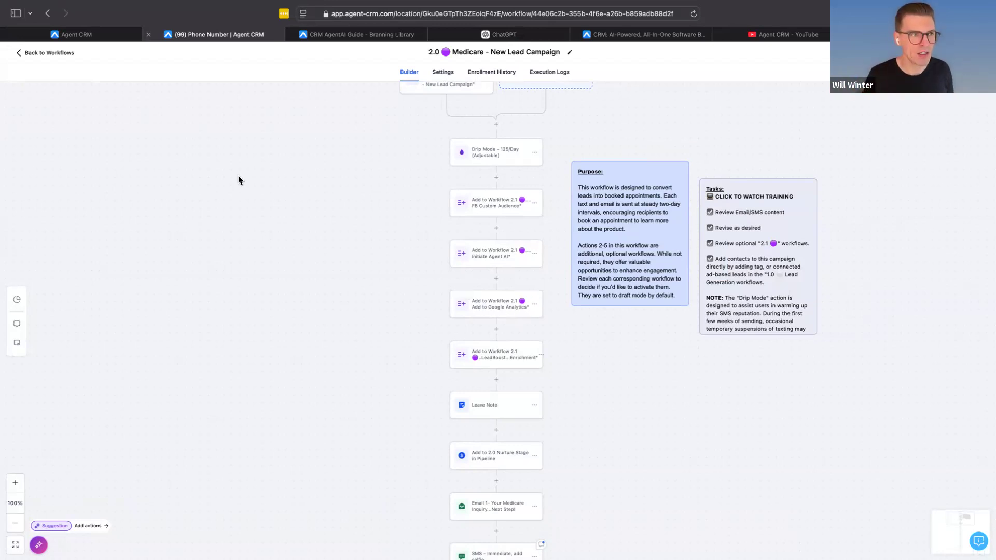
# Step: Return to the workflow list and open "2.1 Medicare - Initiate Agent AI*" in the New Lead Upgrade Workflows folder
pyautogui.click(54, 57)
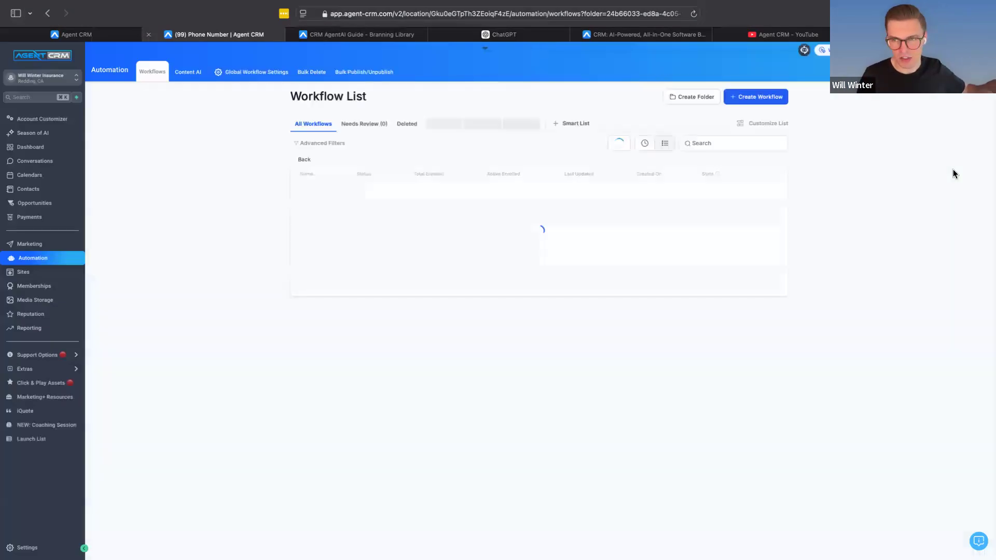
pyautogui.click(324, 207)
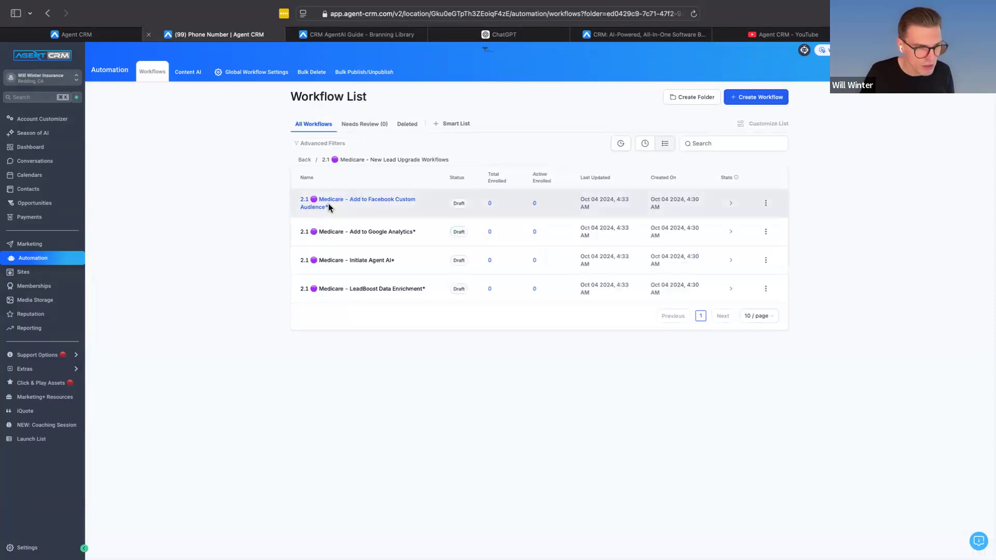
pyautogui.click(383, 261)
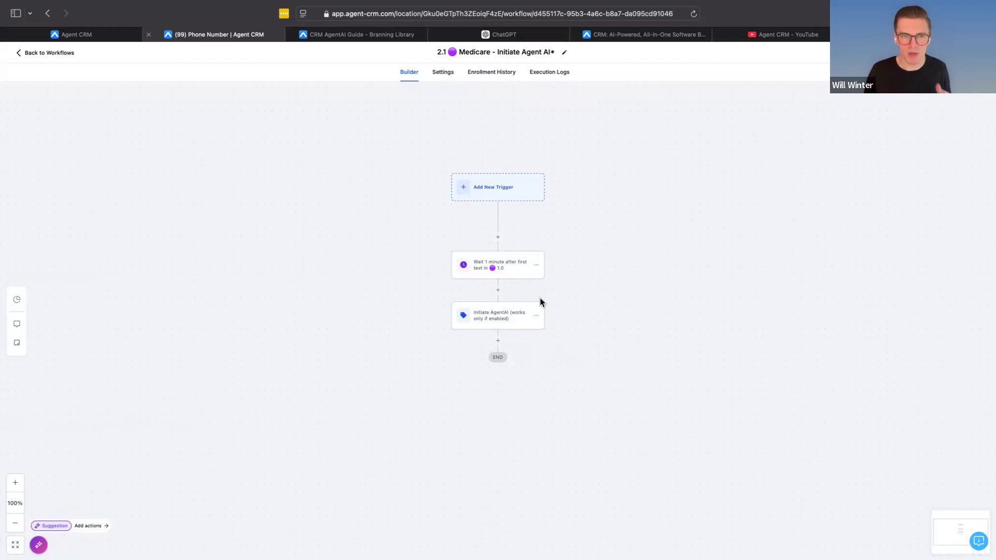
# Step: Inspect the Wait action's time delay and the tag added by the Initiate AgentAI action
pyautogui.click(485, 270)
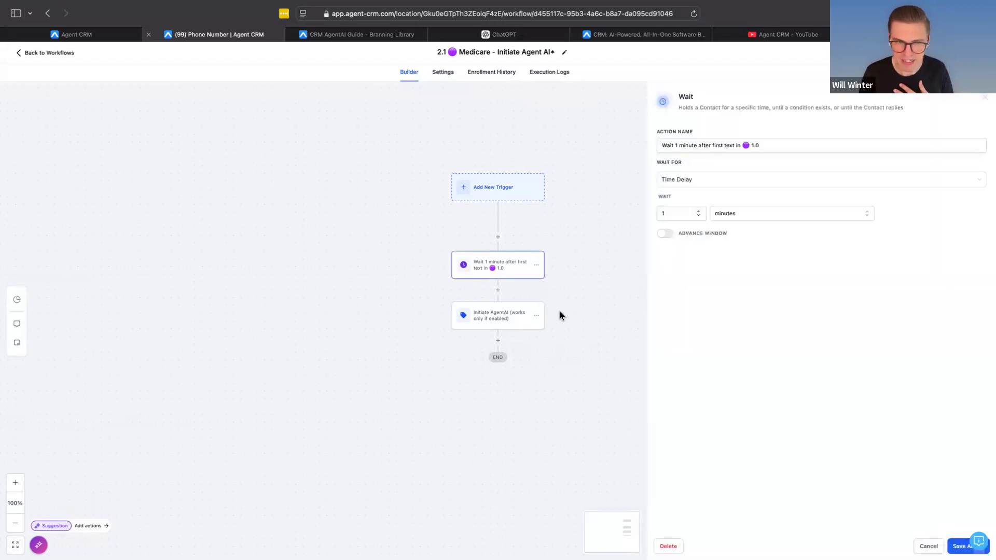
pyautogui.click(522, 312)
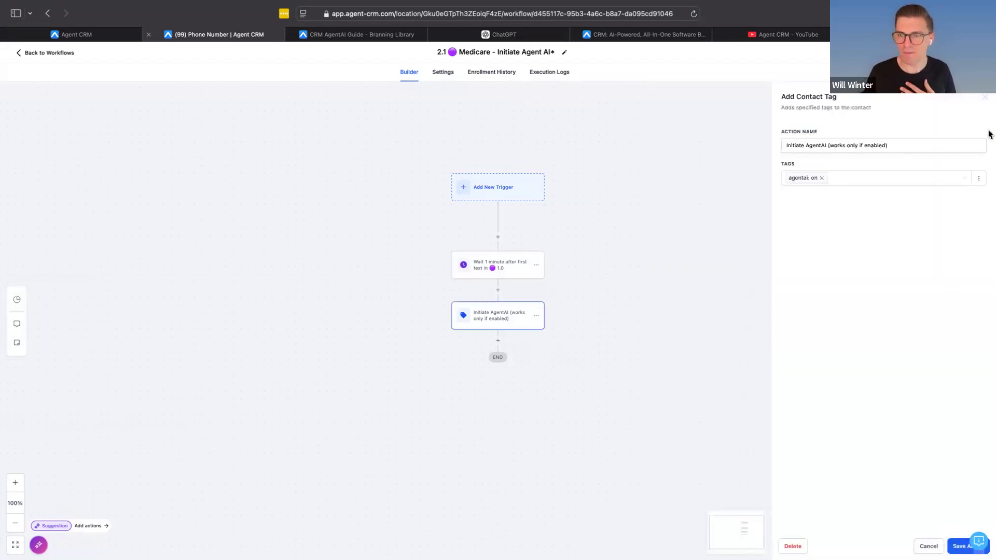
pyautogui.click(986, 99)
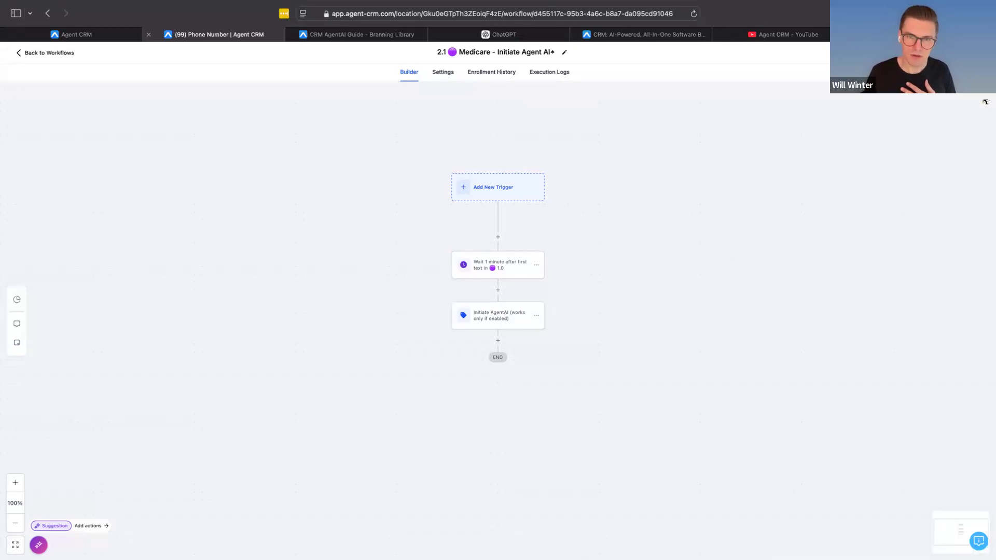
pyautogui.scroll(5, 493, 312)
pyautogui.click(493, 314)
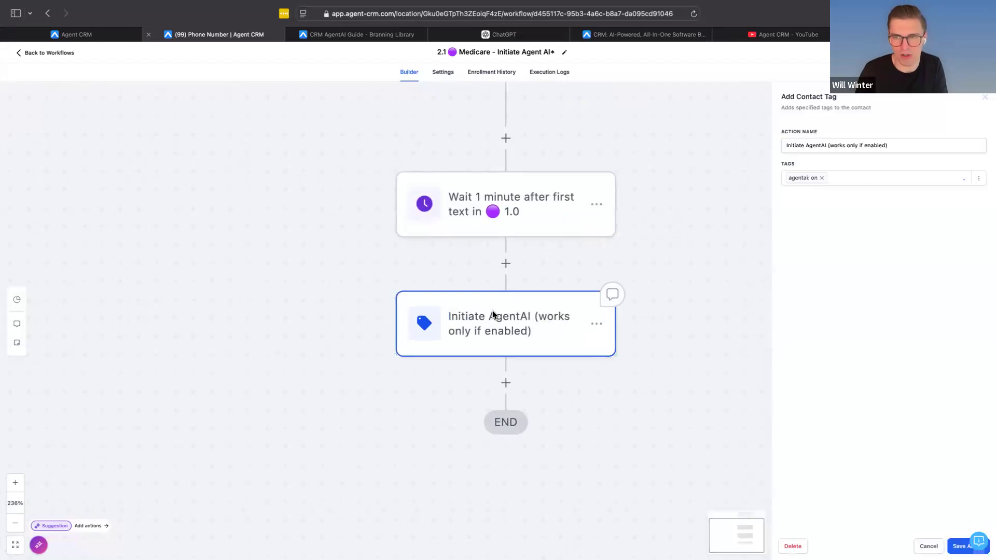
pyautogui.scroll(-5, 649, 328)
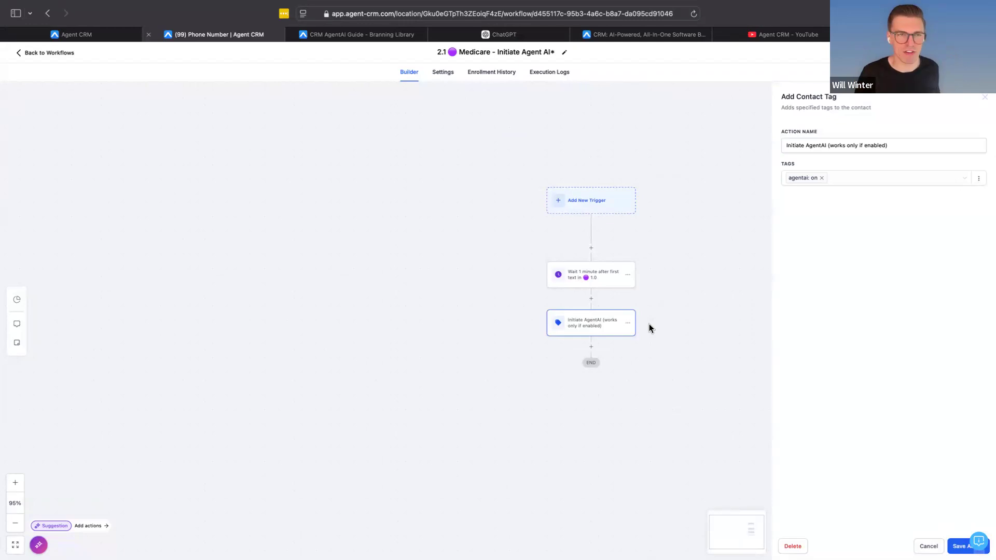
# Step: Leave the Initiate Agent AI workflow without saving and go back up to the "2.0 Medicare - New Lead" folder
pyautogui.click(40, 58)
pyautogui.click(575, 330)
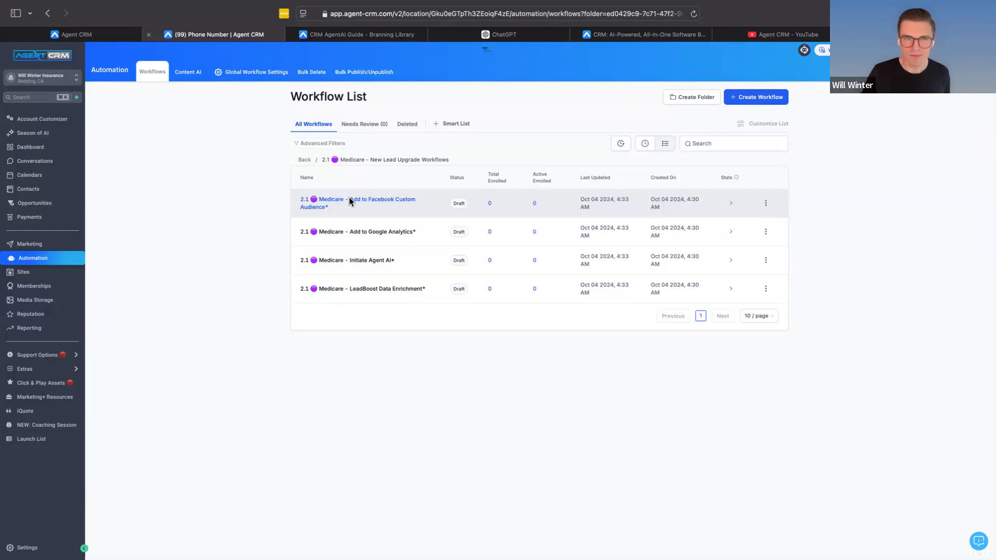
pyautogui.click(304, 159)
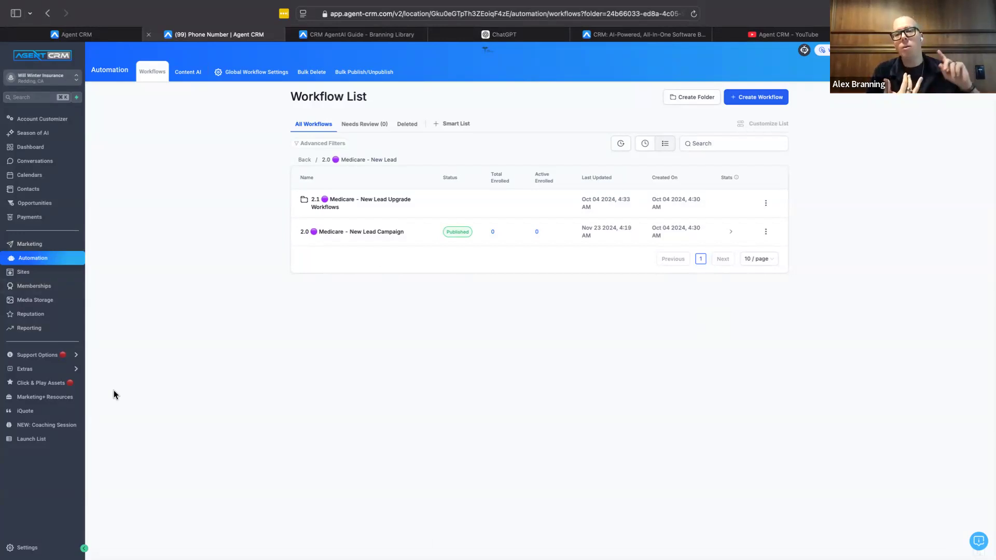
pyautogui.moveTo(54, 368)
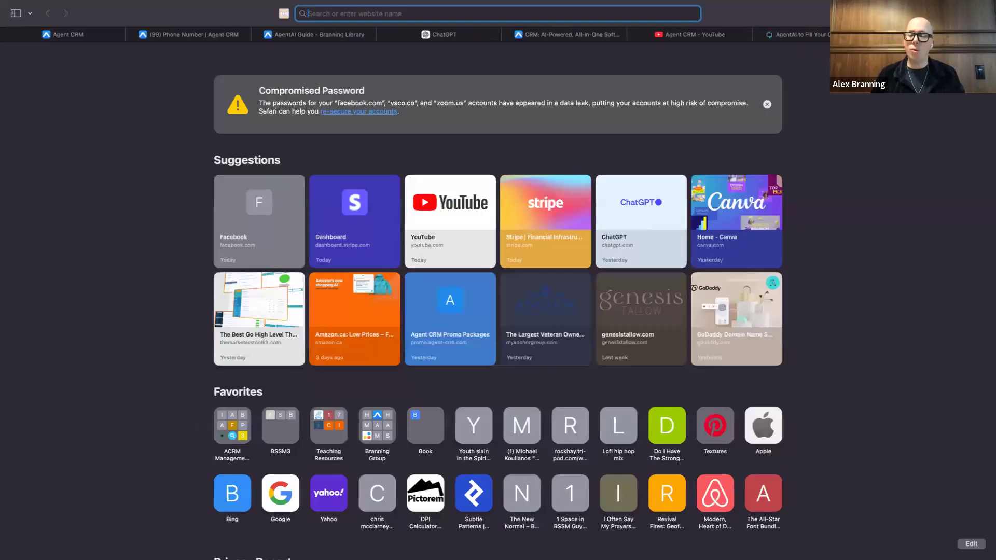
# Step: Go to consult.agent-crm.com and choose the consultation option for someone looking just for themselves (less than 5 agents)
pyautogui.write('consult.agent-crm.com')
pyautogui.press('Return')
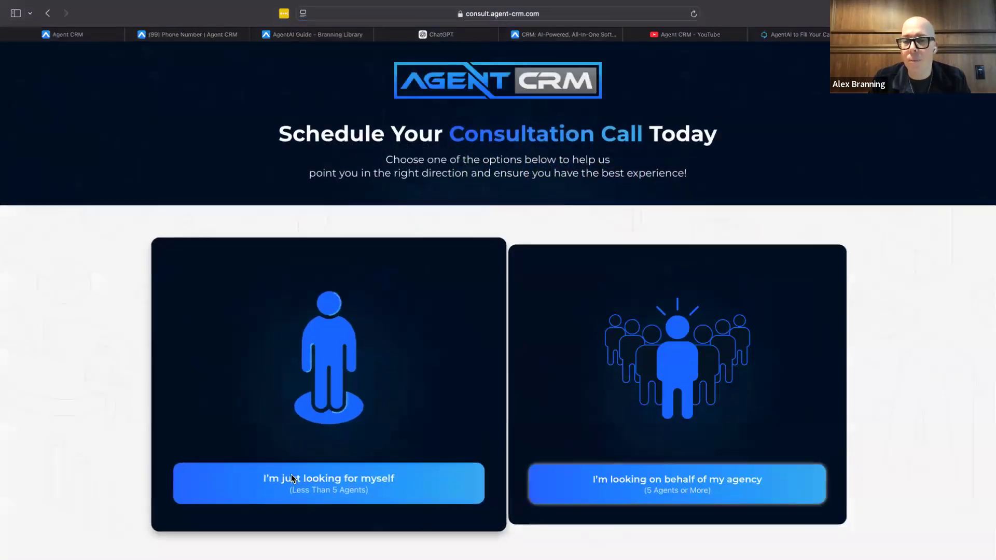
pyautogui.click(291, 475)
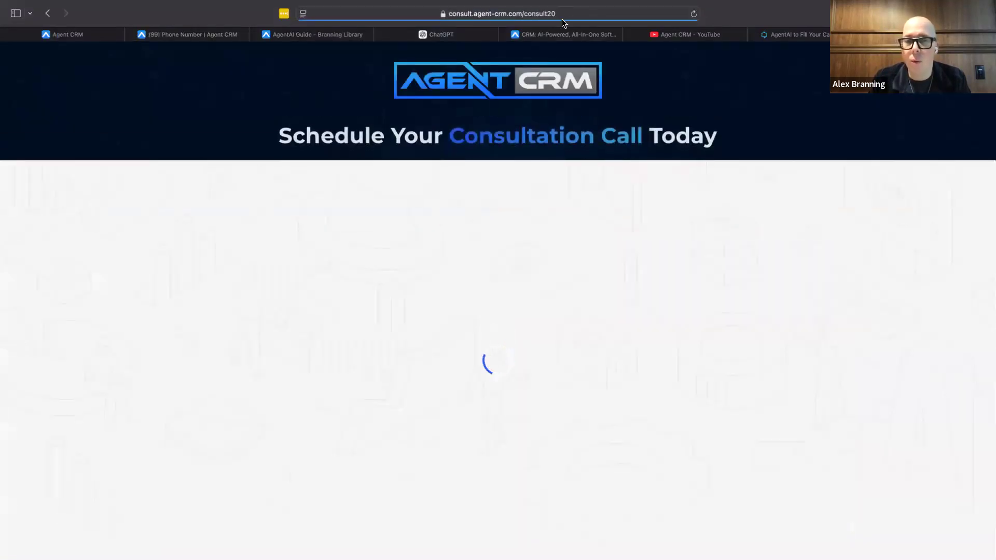
# Step: Show the full web address of the consultation booking page
pyautogui.click(562, 20)
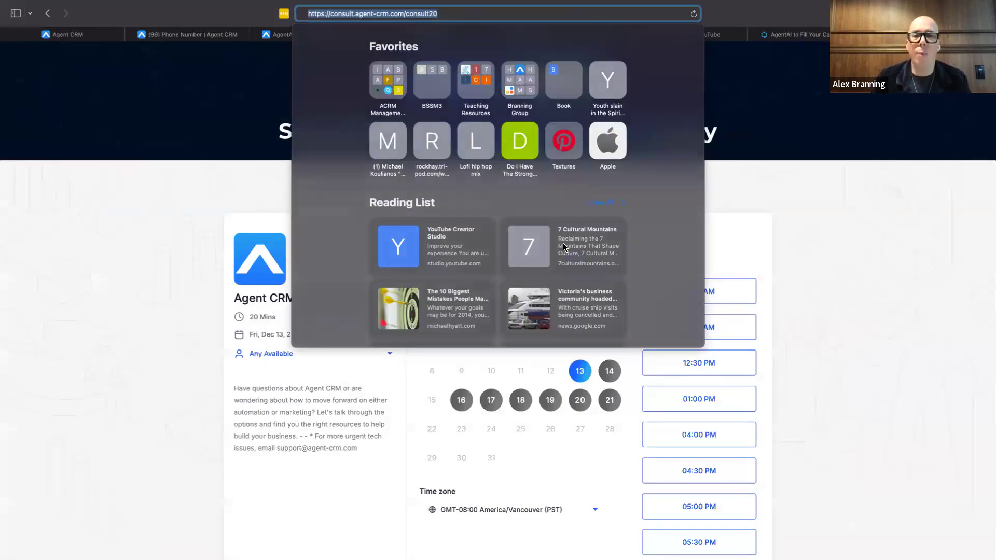
pyautogui.click(80, 262)
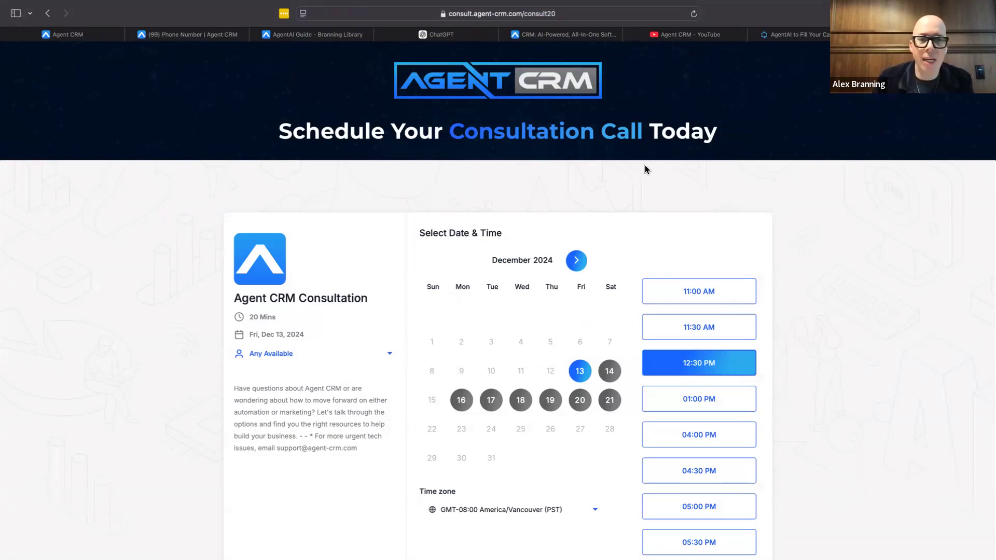
pyautogui.click(525, 15)
pyautogui.click(182, 265)
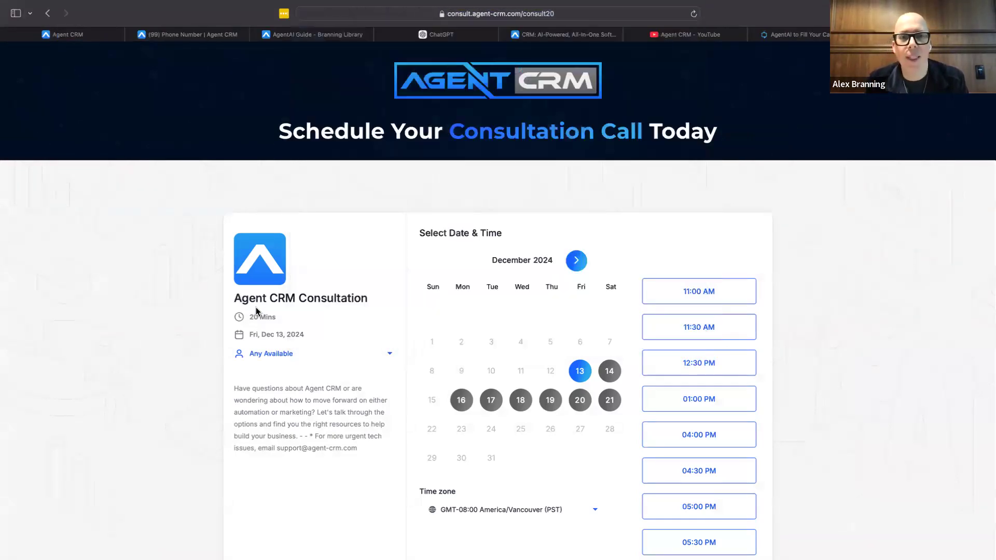
# Step: Pick the 11:00 AM slot on Friday, December 13, 2024 and choose "Have Agent CRM setup my AI" as the topic to talk about
pyautogui.click(721, 289)
pyautogui.click(733, 291)
pyautogui.click(483, 242)
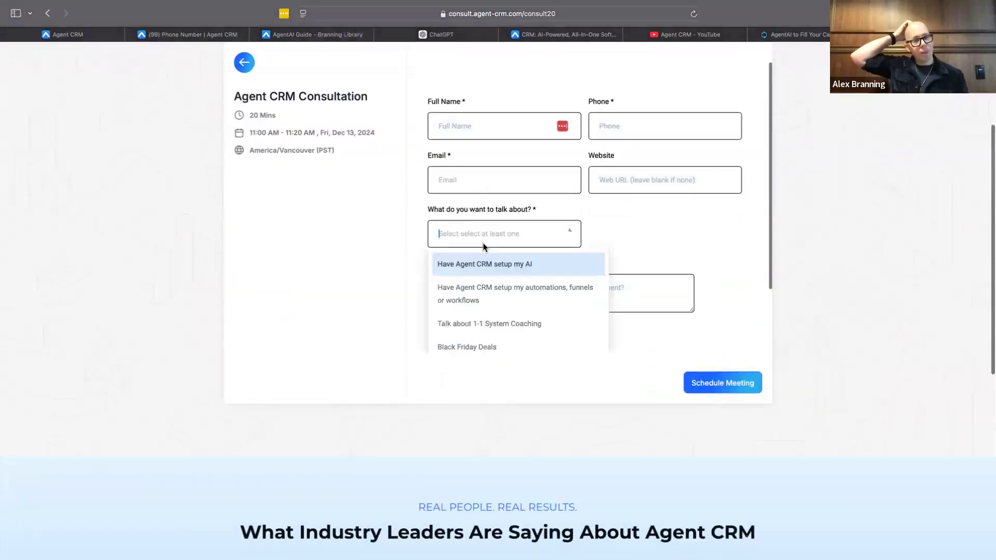
pyautogui.scroll(-3, 496, 339)
pyautogui.scroll(-2, 496, 339)
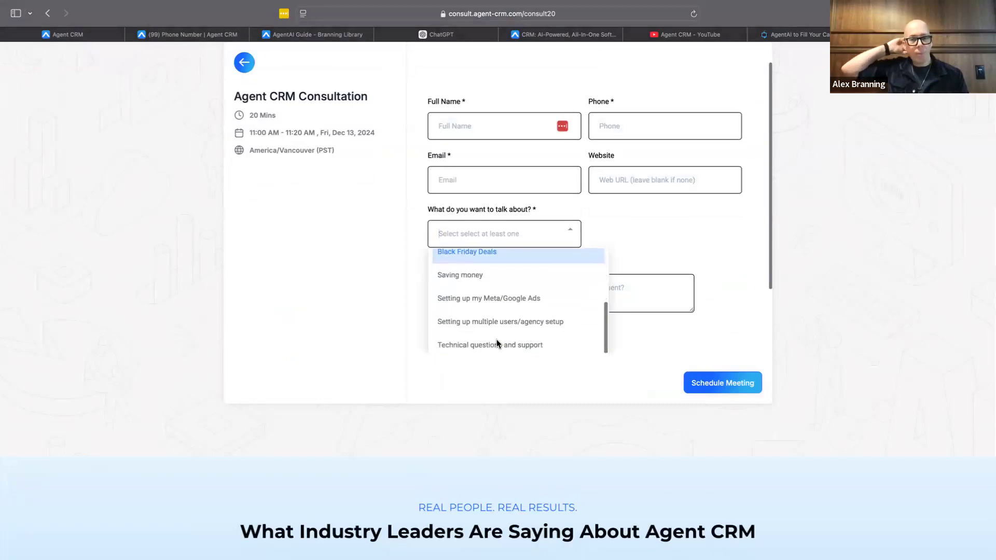
pyautogui.scroll(1, 628, 265)
pyautogui.scroll(5, 531, 329)
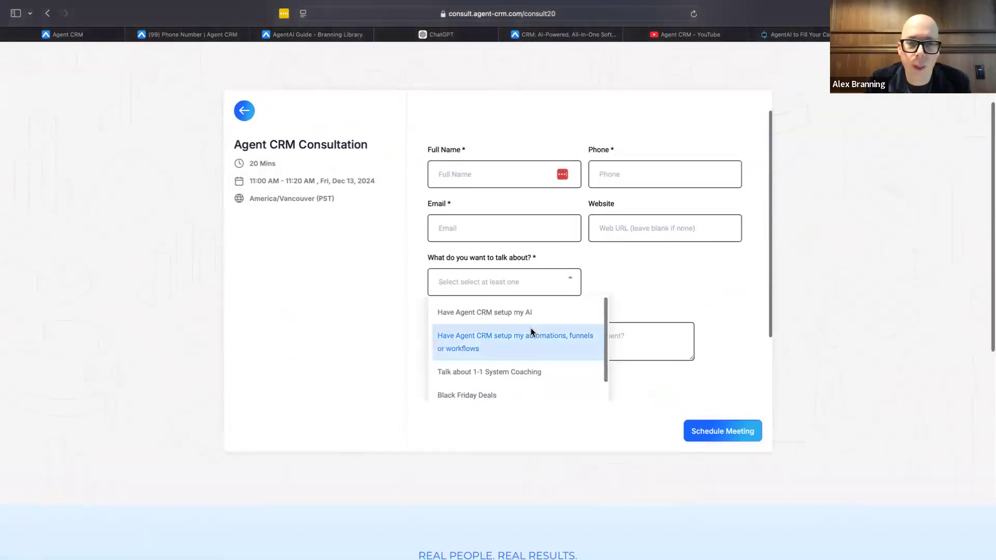
pyautogui.click(488, 313)
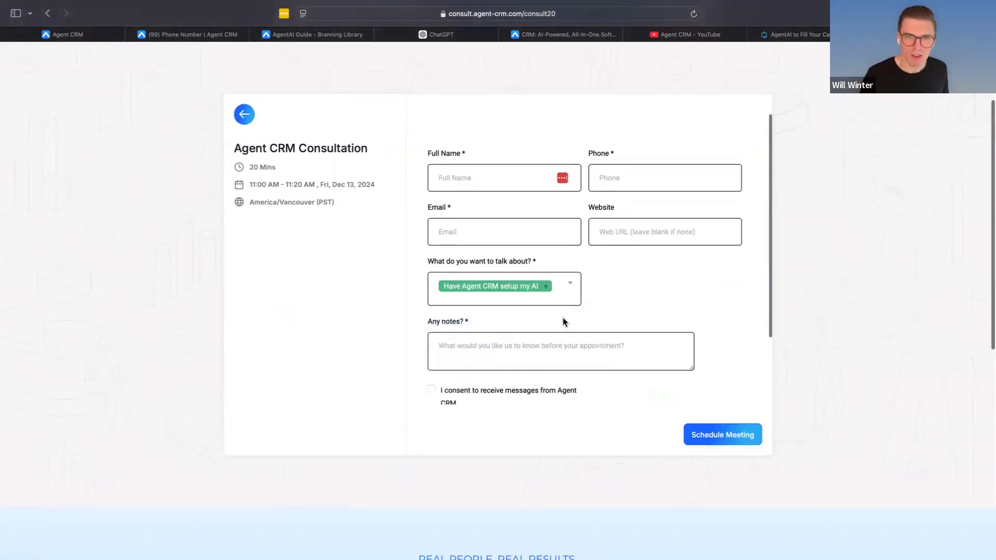
# Step: Switch to the AgentAI landing page at ai.agent-crm.com and view its opening section
pyautogui.scroll(1, 563, 322)
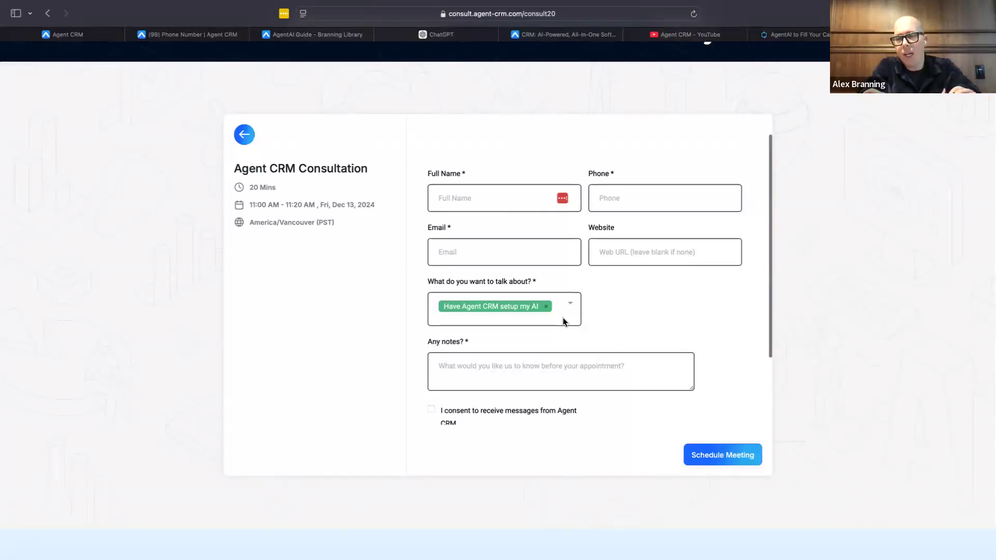
pyautogui.click(811, 34)
pyautogui.scroll(20, 629, 214)
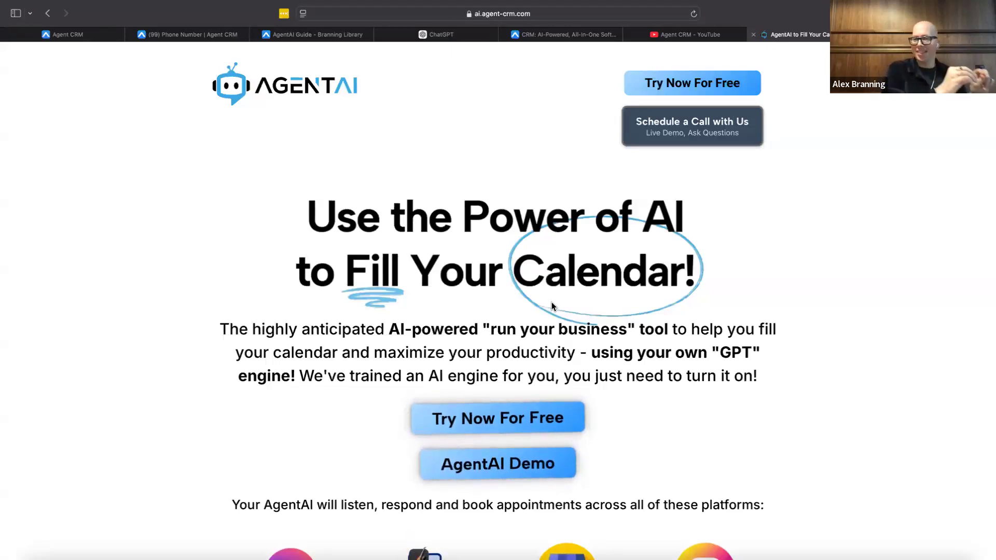
# Step: Return to the Agent CRM account and open the "Christmas Campaign Clients 2024" email template in the Holiday Campaigns folder
pyautogui.click(170, 40)
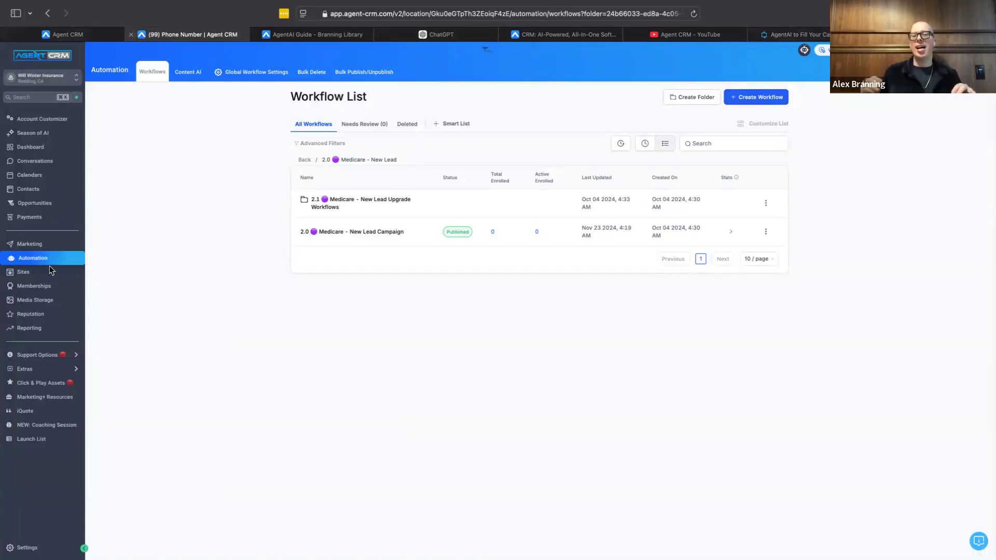
pyautogui.click(50, 246)
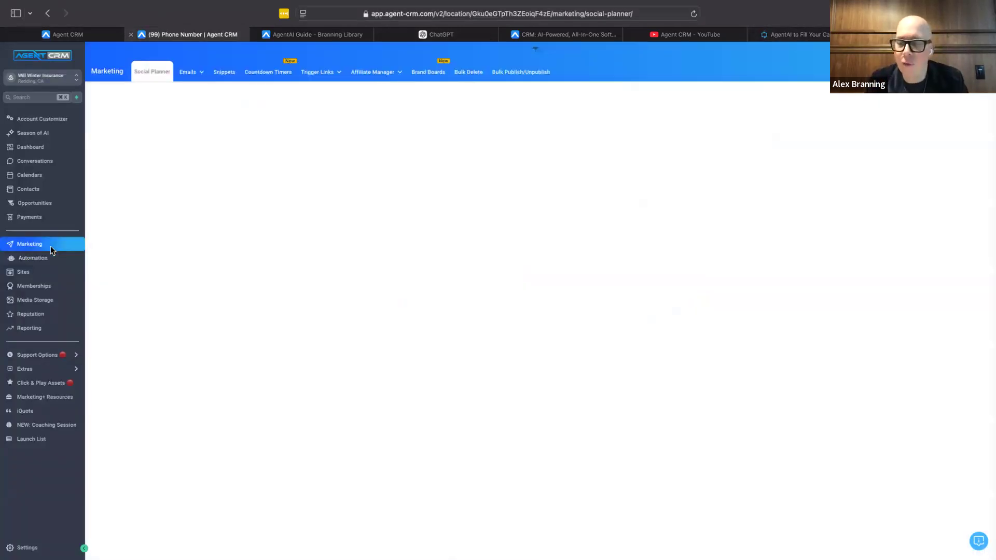
pyautogui.moveTo(323, 77)
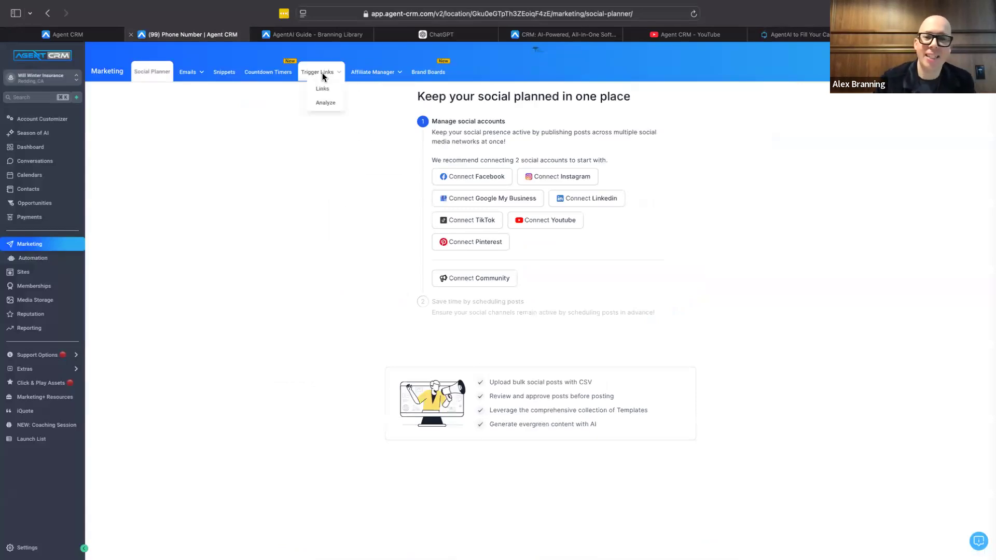
pyautogui.moveTo(189, 72)
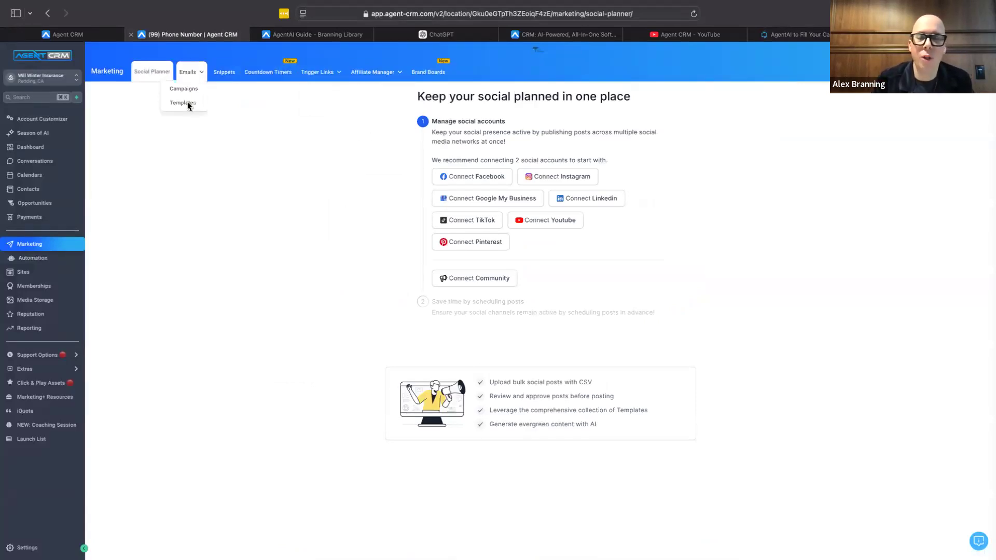
pyautogui.click(188, 102)
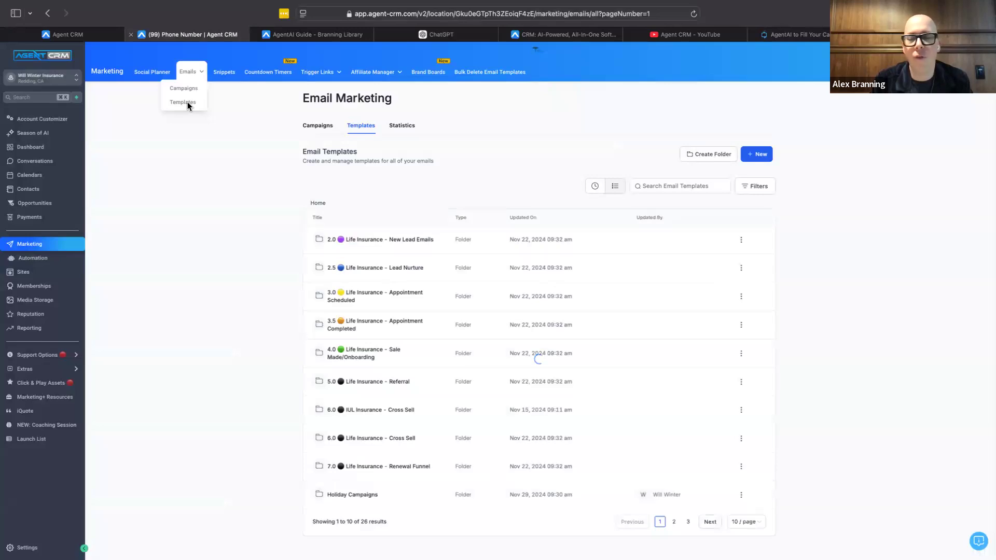
pyautogui.moveTo(328, 496); pyautogui.dragTo(358, 496)
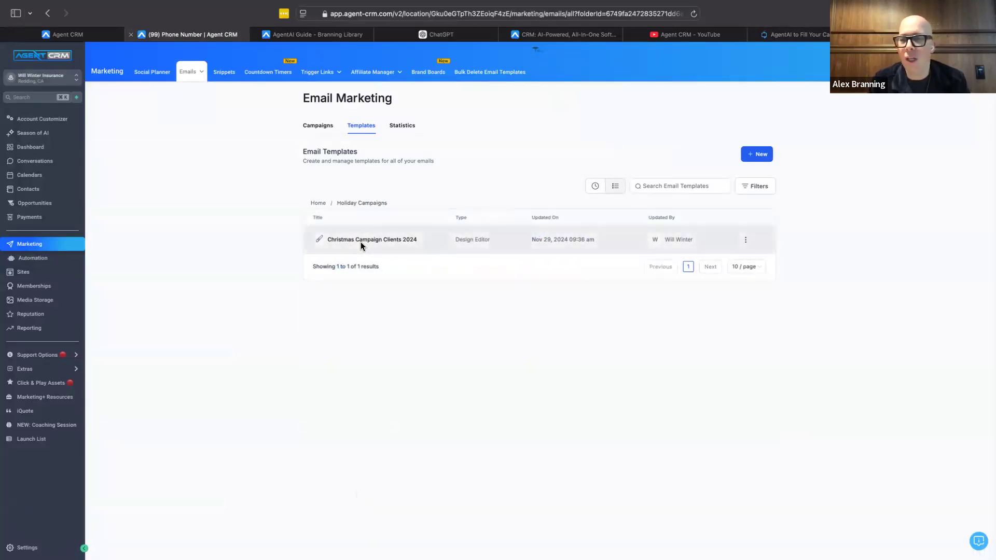
pyautogui.click(360, 242)
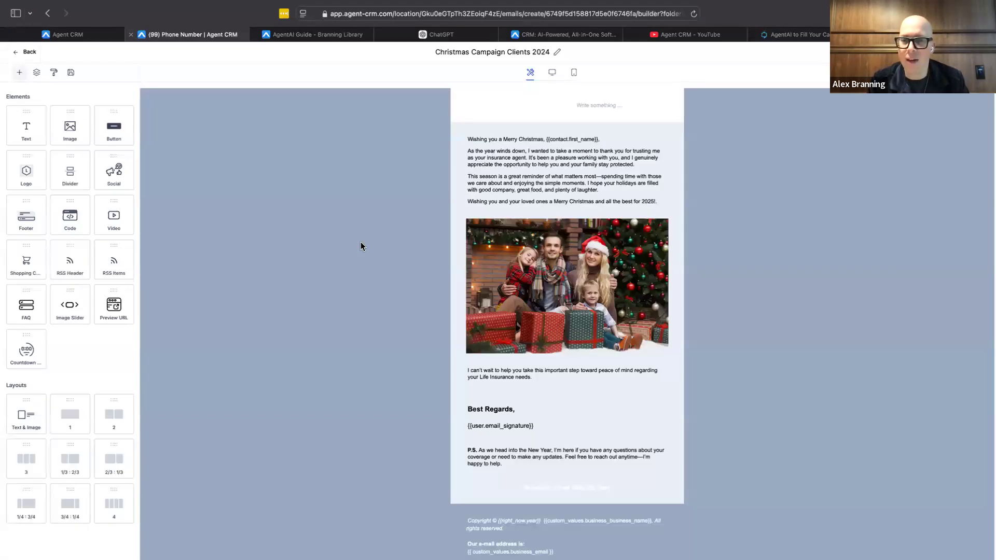
# Step: Start AI content generation for the email's Christmas greeting text block
pyautogui.click(592, 190)
pyautogui.click(751, 76)
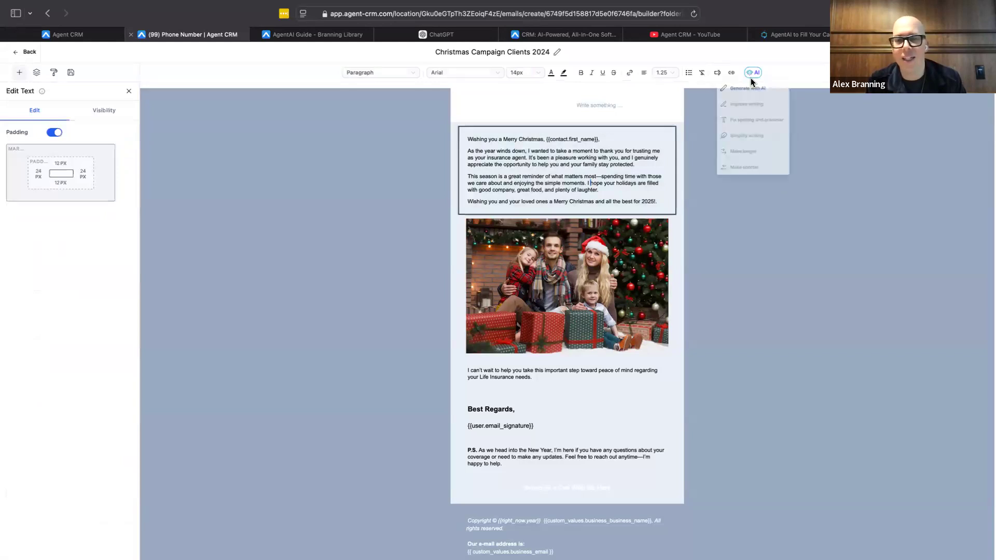
pyautogui.click(754, 88)
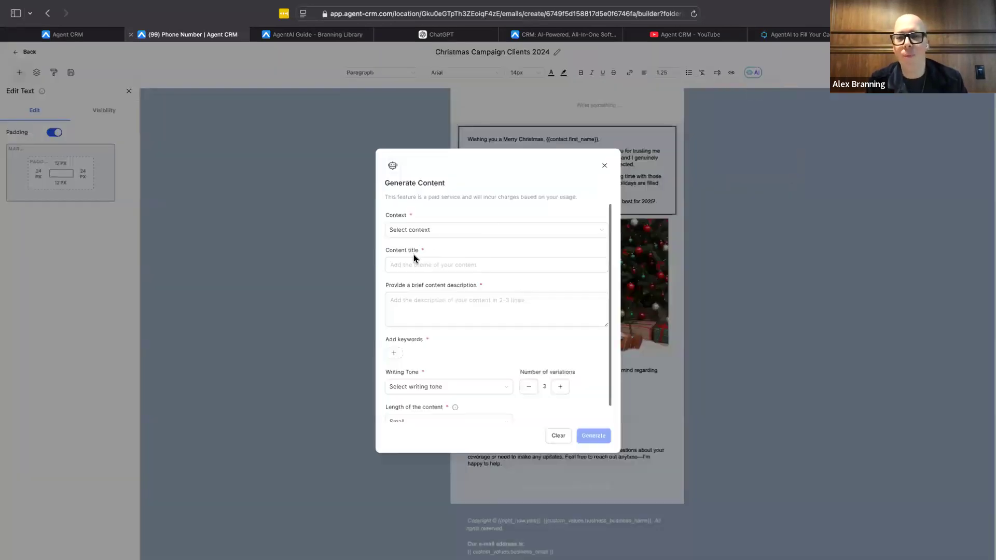
# Step: Set the content's context to Promotional and its title to "Holiday Campaign"
pyautogui.click(428, 233)
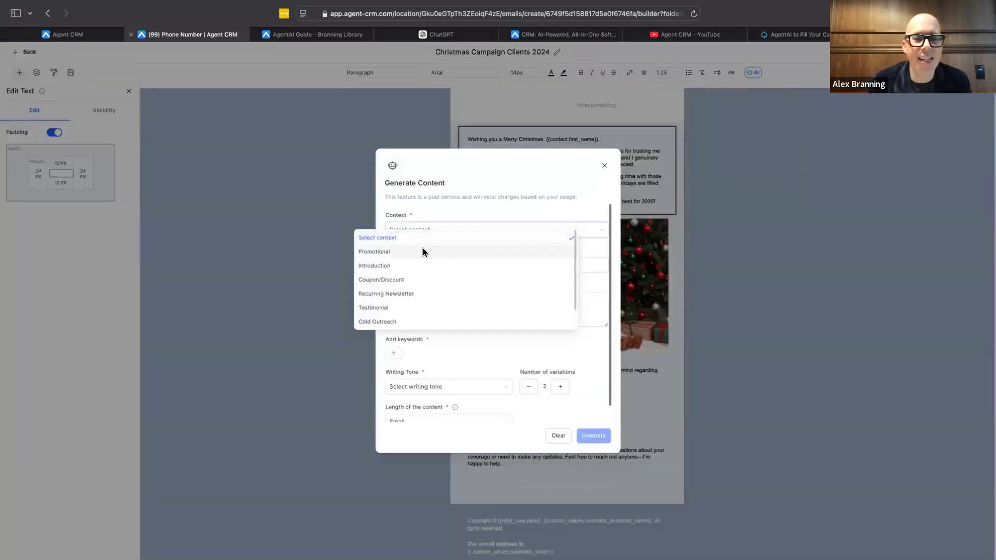
pyautogui.click(423, 253)
pyautogui.click(438, 269)
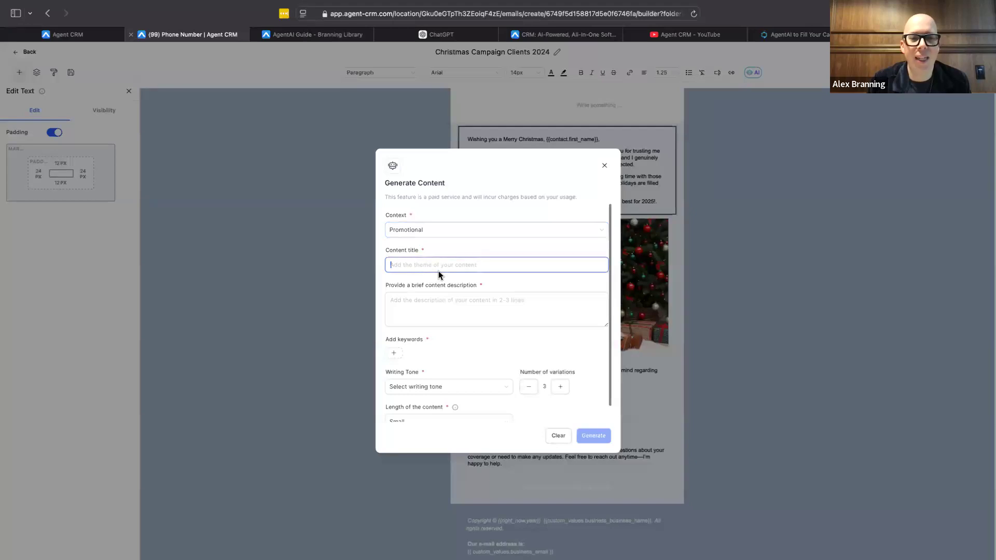
pyautogui.write('Holiday Campaign')
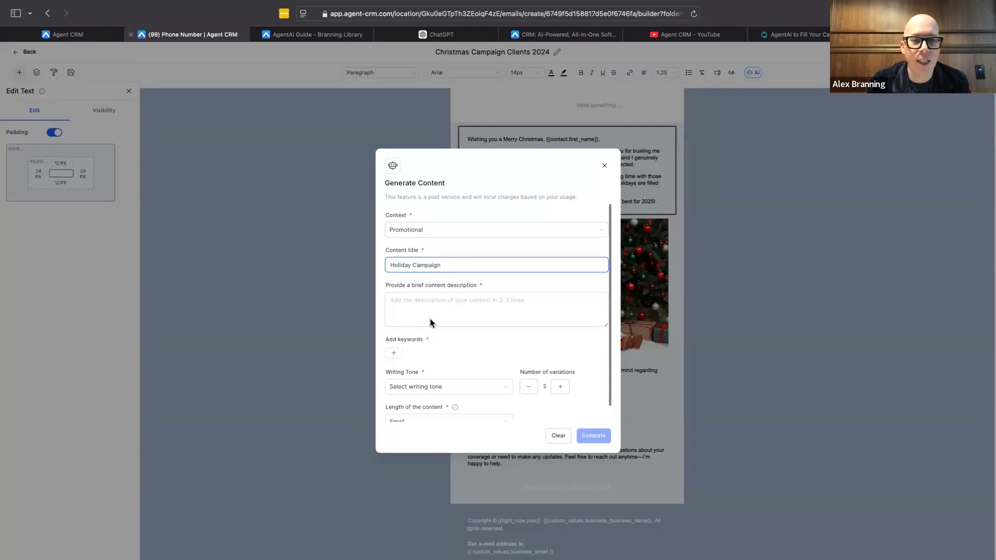
# Step: Enter the content description "I want to send a fun and light hearted message to my insurance clients.... it should include an air of superiority."
pyautogui.click(430, 319)
pyautogui.write('I')
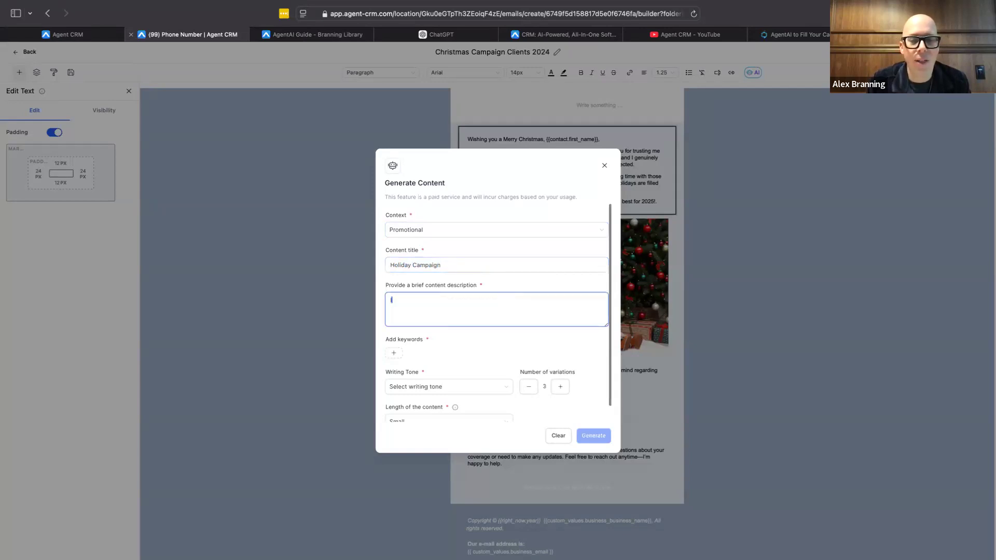
pyautogui.write(' want to ')
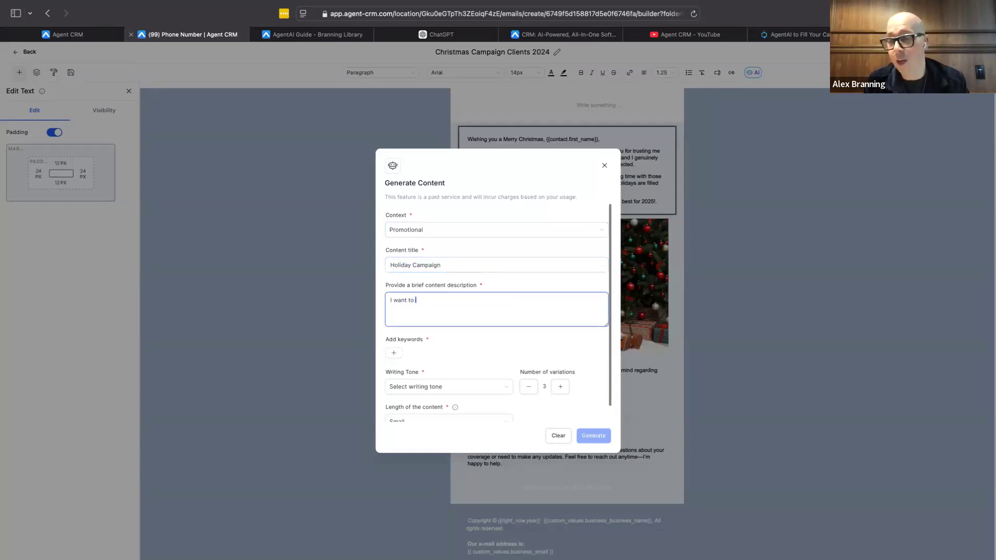
pyautogui.write('send a fun and l')
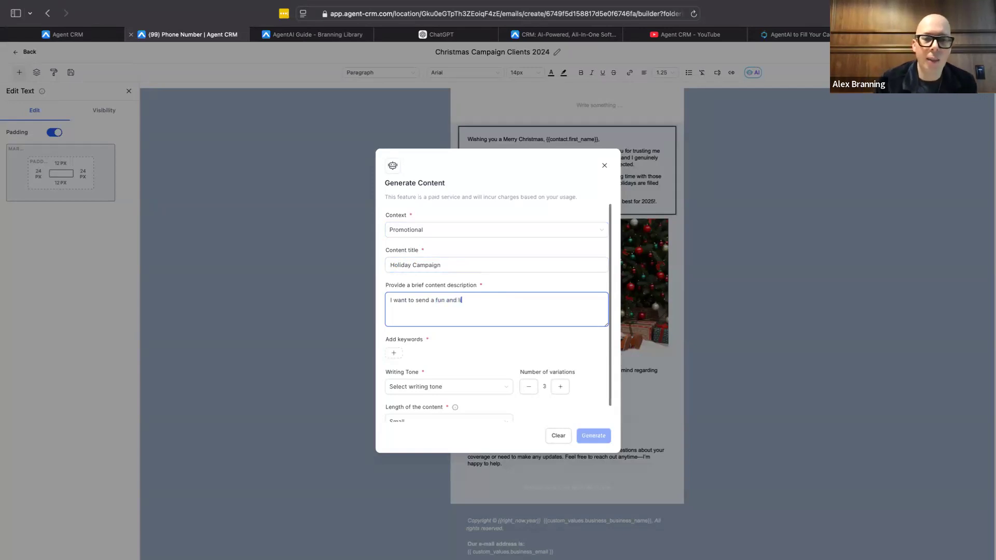
pyautogui.write('ight hearted mes')
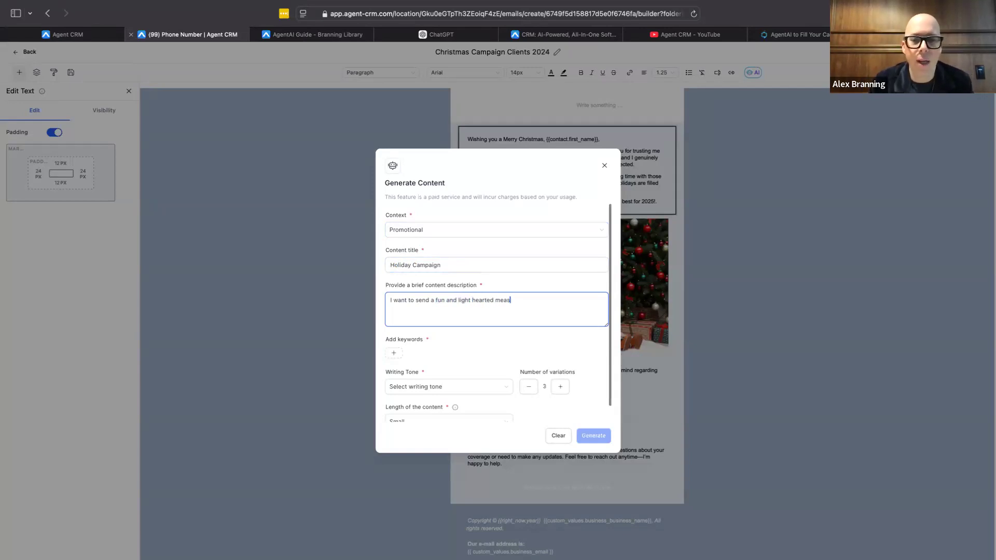
pyautogui.write('sage to my')
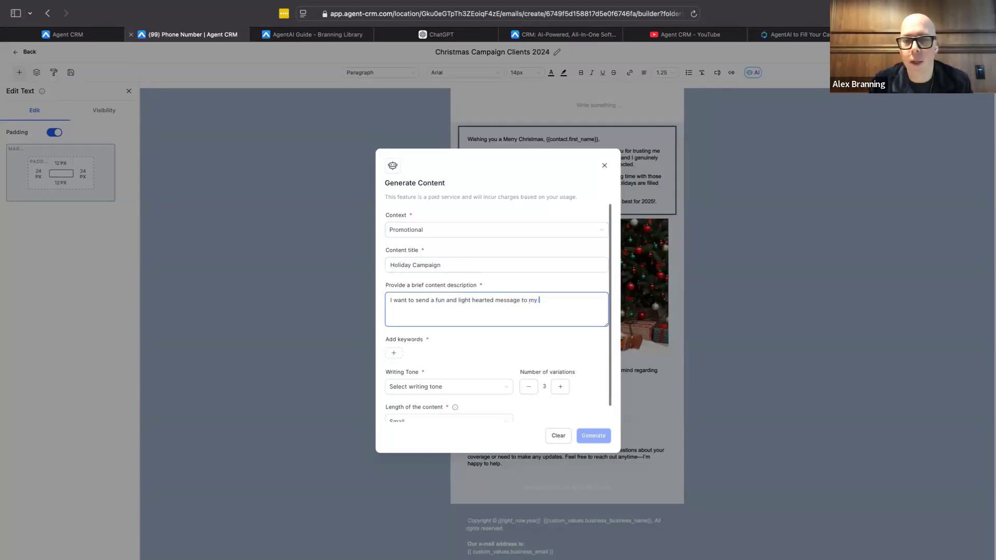
pyautogui.write(' insurance clie')
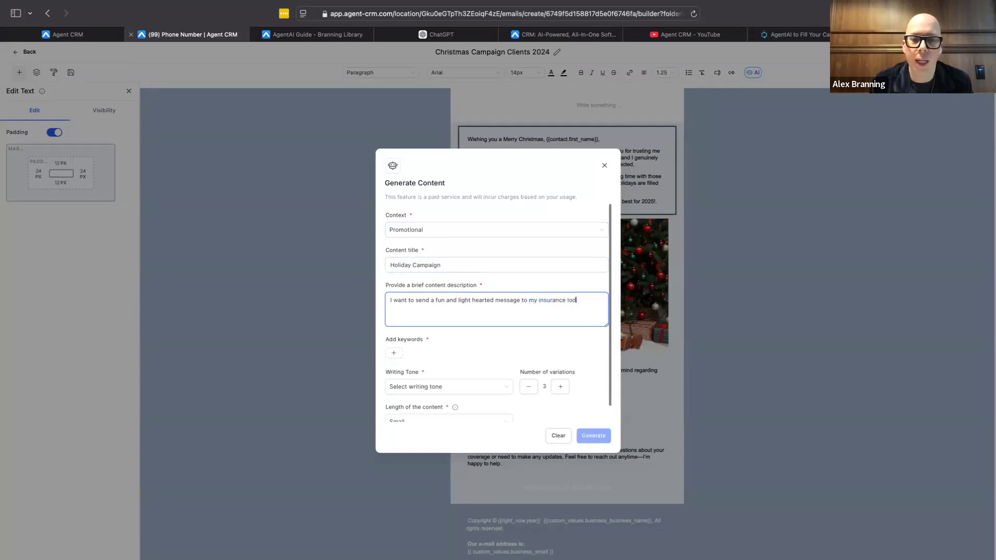
pyautogui.write('nts.')
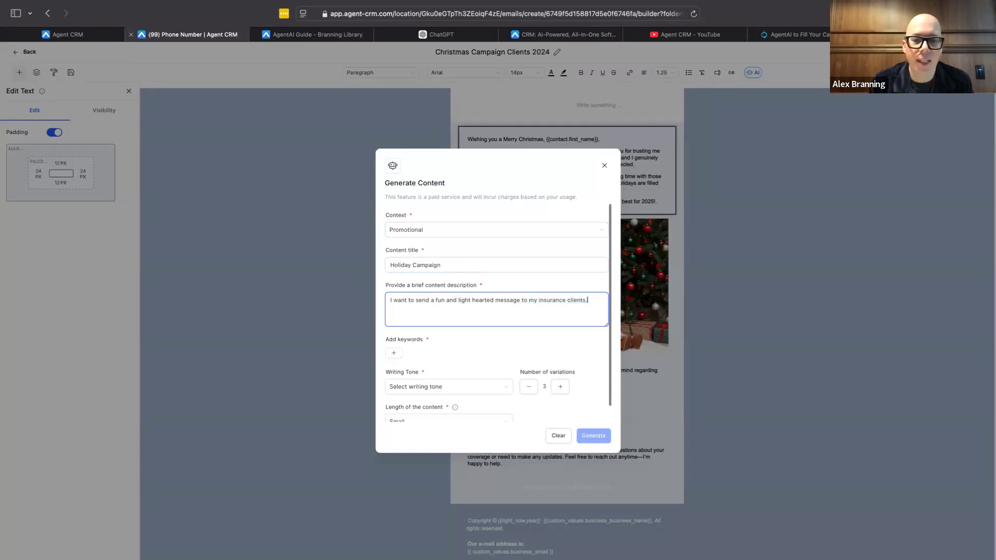
pyautogui.write('... it should include')
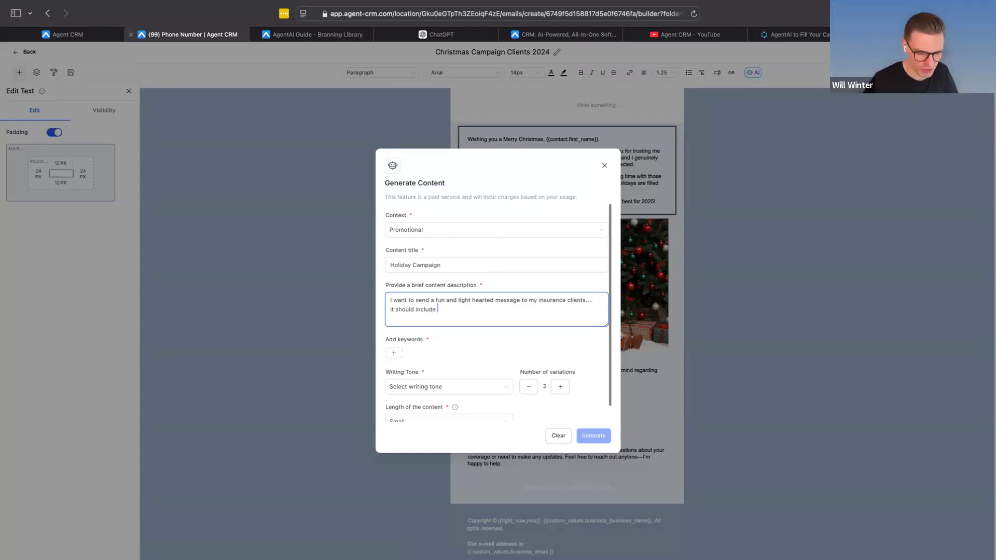
pyautogui.write('ir of supu')
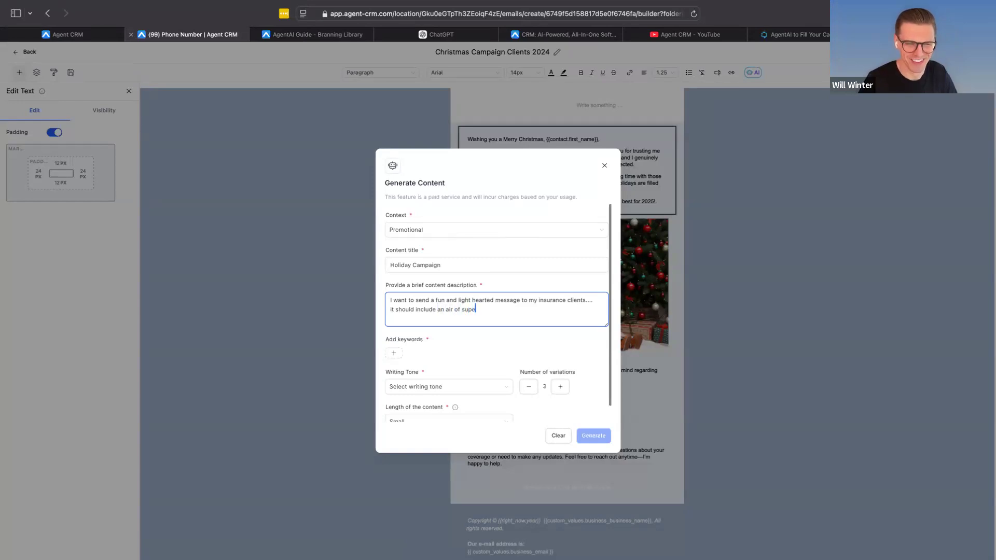
pyautogui.write('riority')
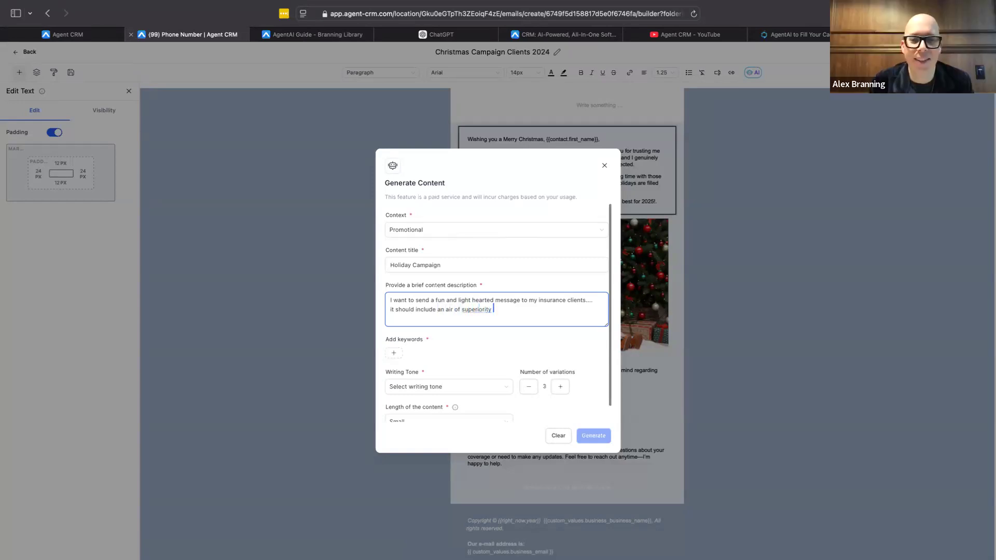
pyautogui.press('BackSpace')
pyautogui.write('.')
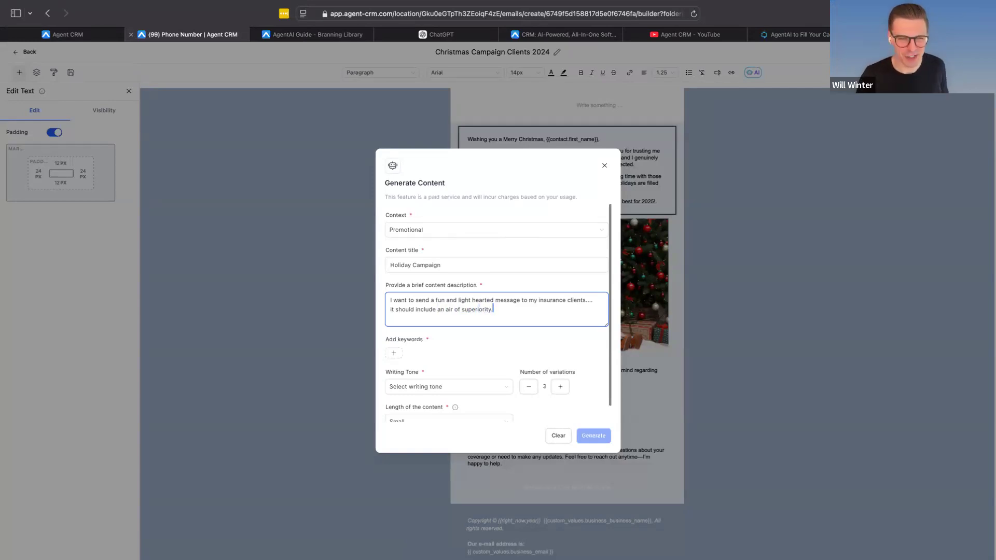
# Step: Add the keywords "insurance" and "vain" for the generated content
pyautogui.click(395, 354)
pyautogui.write('ins')
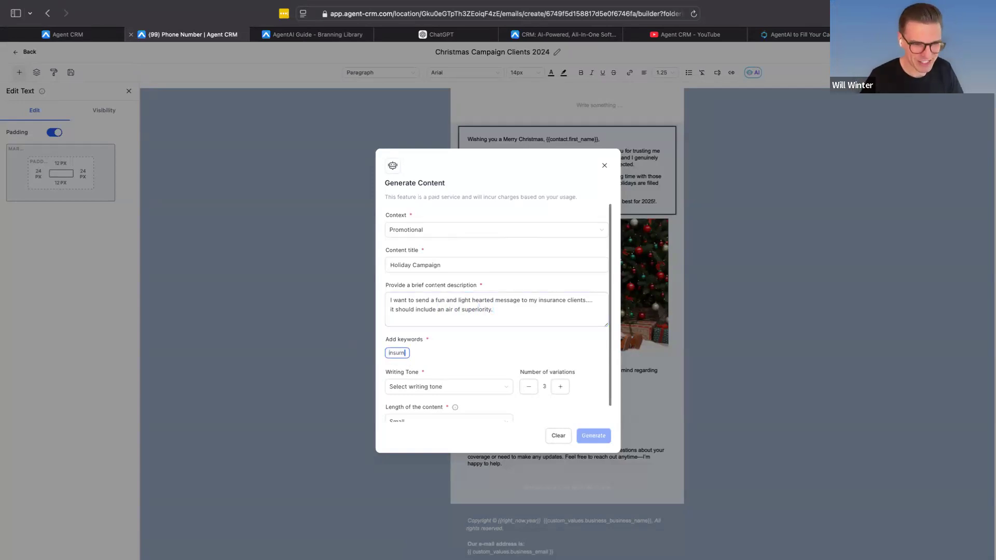
pyautogui.write('urance')
pyautogui.press('Return')
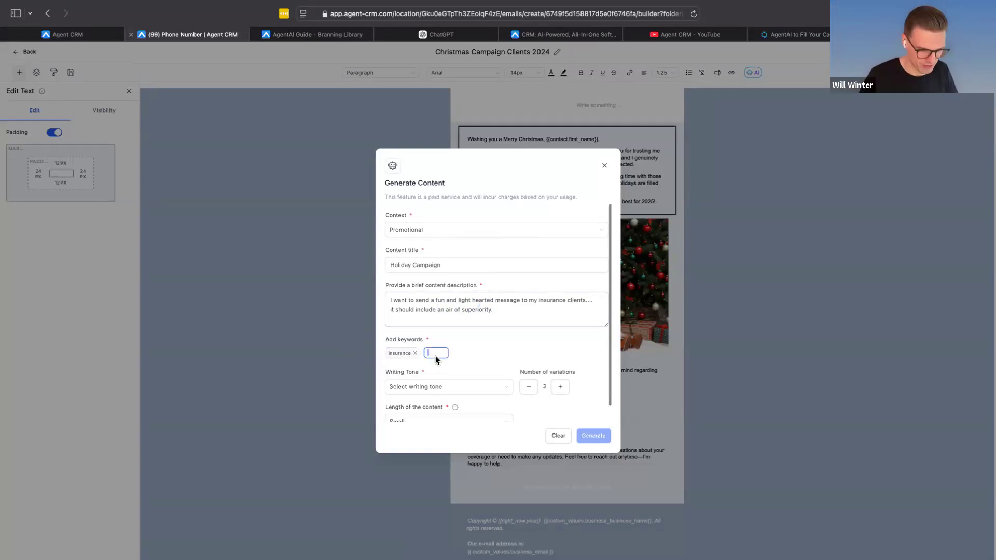
pyautogui.write('vain')
pyautogui.press('Return')
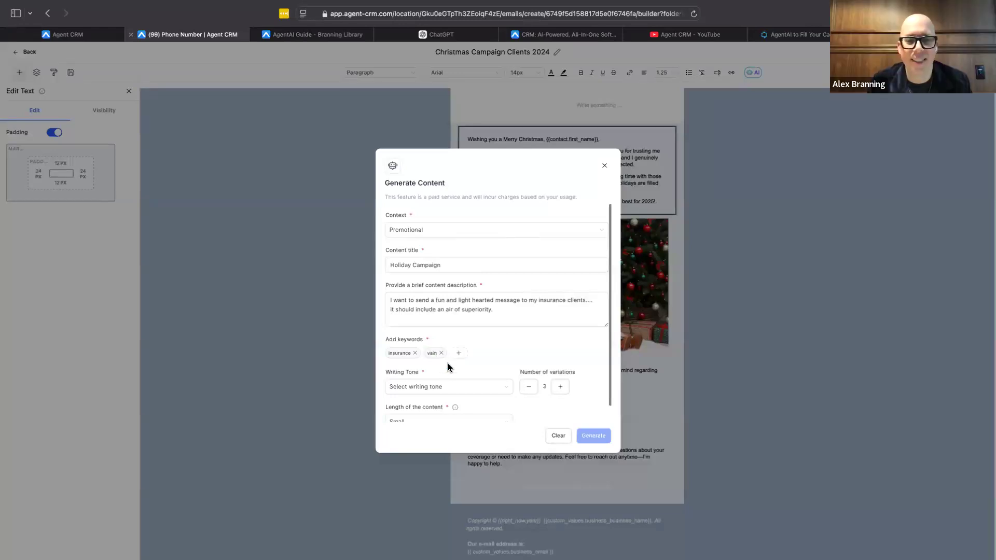
# Step: Add "holiday" and "christmas" to the keywords for the generated content
pyautogui.write('holiday')
pyautogui.press('Return')
pyautogui.click(490, 354)
pyautogui.write('christmas')
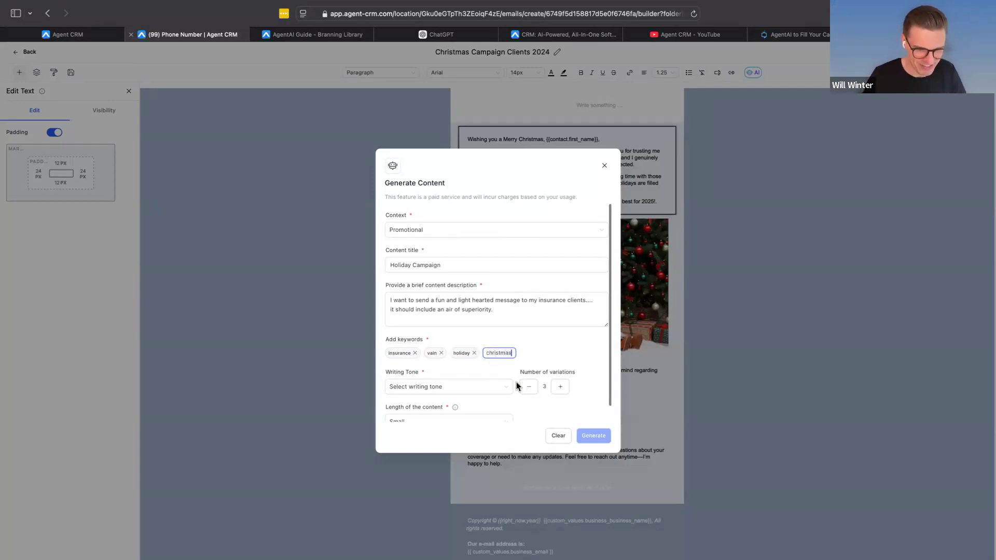
# Step: Set the writing tone of the generated content to Bold
pyautogui.click(474, 387)
pyautogui.scroll(-3, 463, 367)
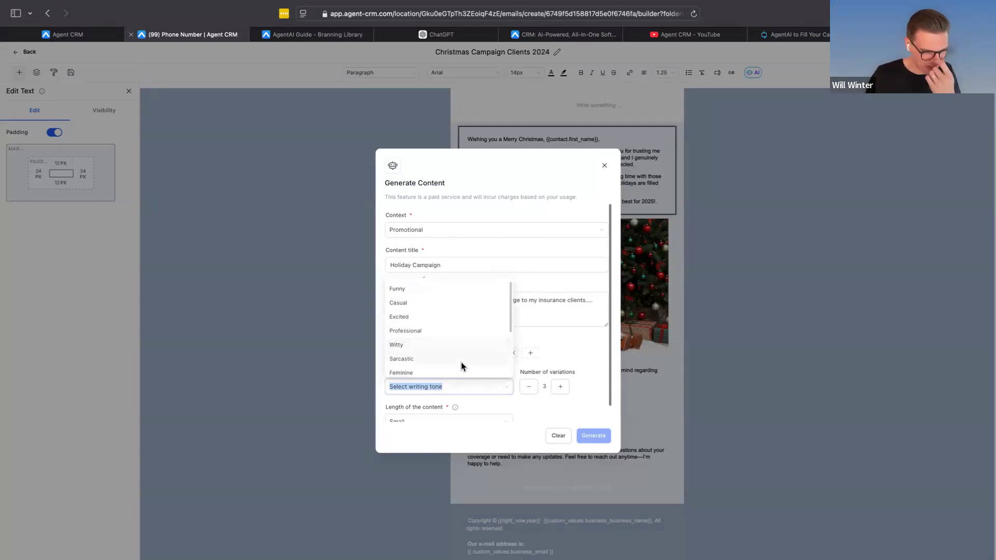
pyautogui.scroll(-3, 462, 362)
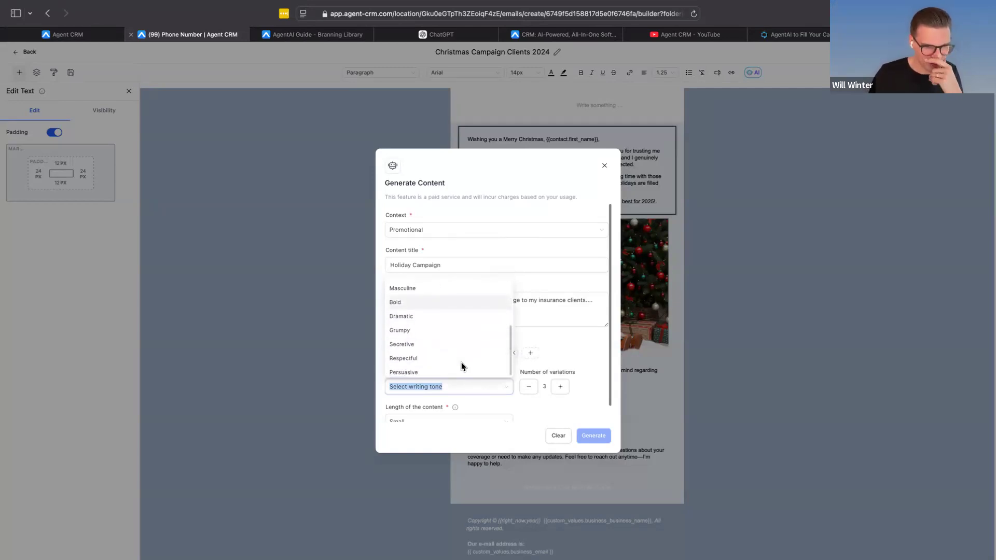
pyautogui.scroll(2, 438, 364)
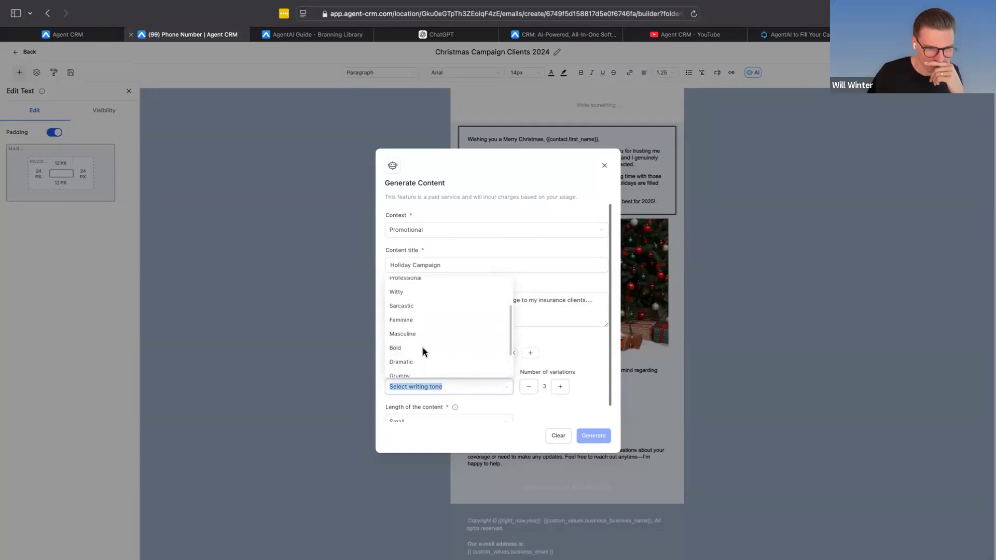
pyautogui.click(421, 345)
# Step: Set the content length to Medium and generate the content variations
pyautogui.scroll(-1, 584, 367)
pyautogui.click(405, 409)
pyautogui.click(425, 358)
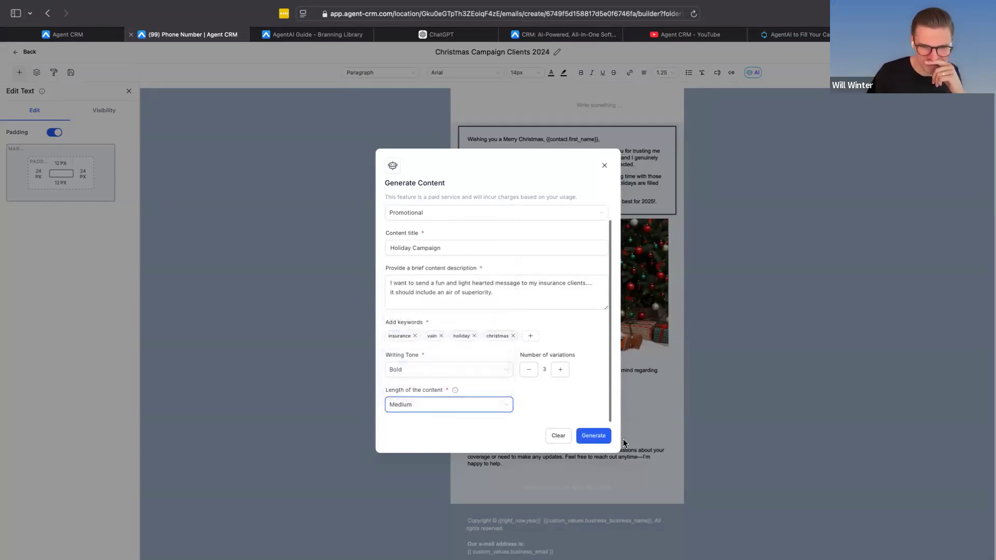
pyautogui.click(605, 438)
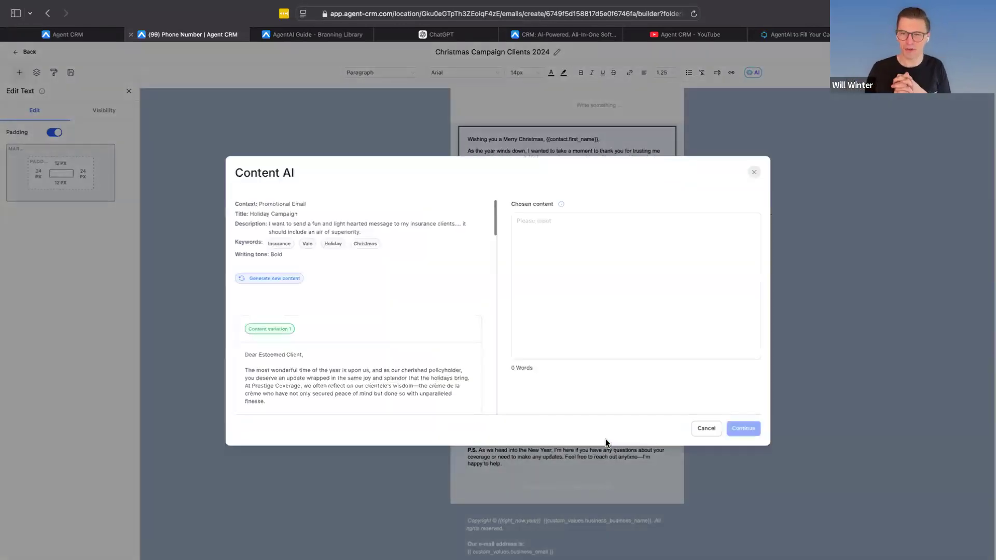
# Step: Read through the first generated content variation and highlight its sentence about Old Saint Nick upgrading his sleigh policy
pyautogui.scroll(-4, 344, 329)
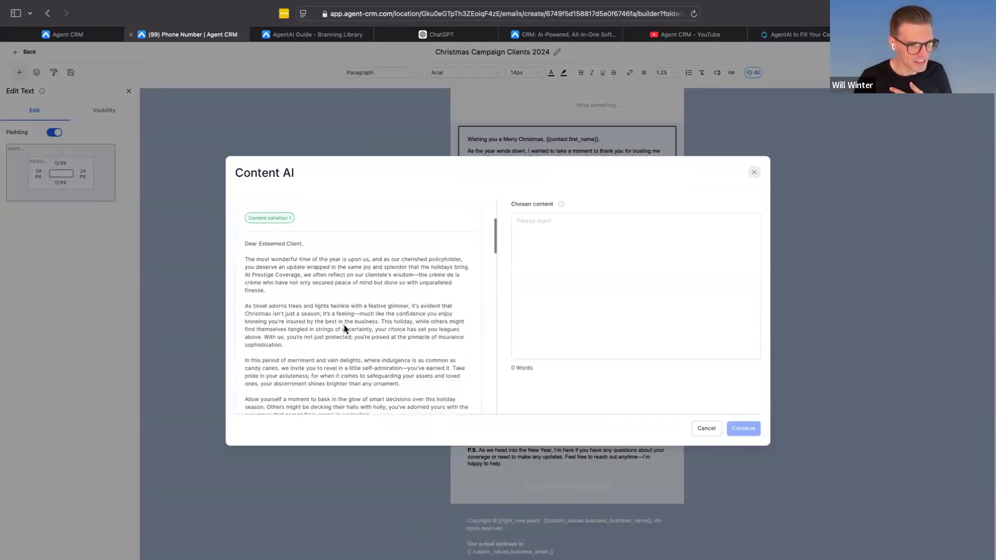
pyautogui.scroll(-1, 344, 328)
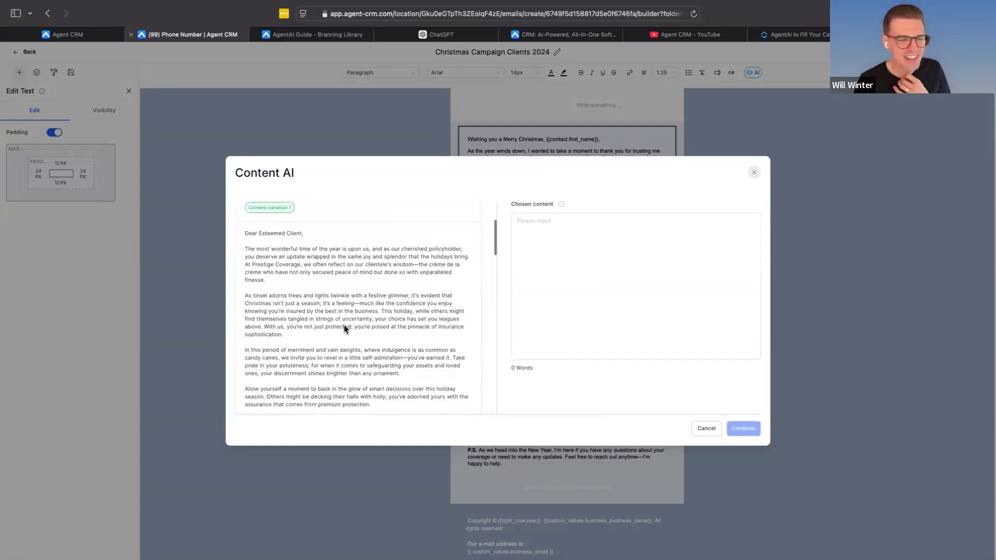
pyautogui.scroll(-1, 344, 328)
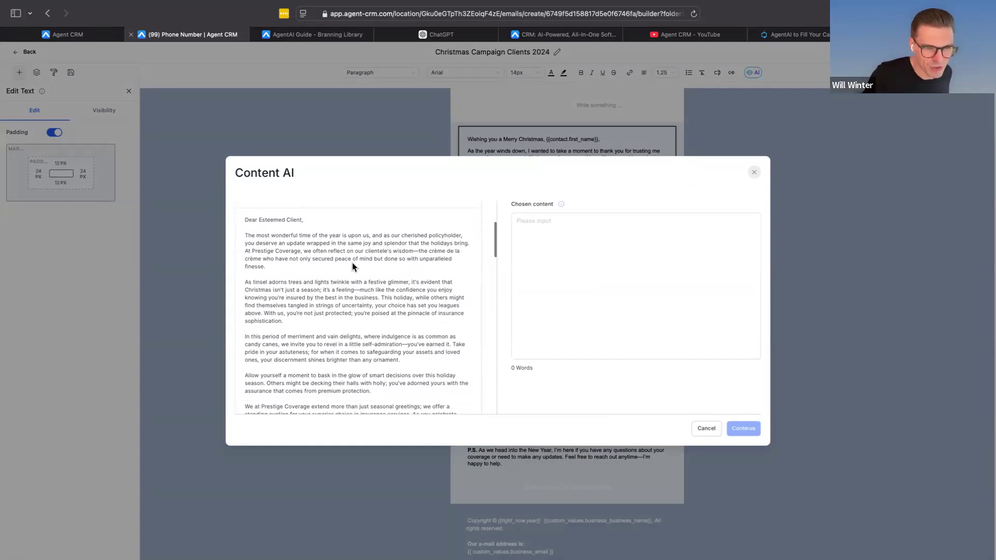
pyautogui.scroll(-1, 399, 272)
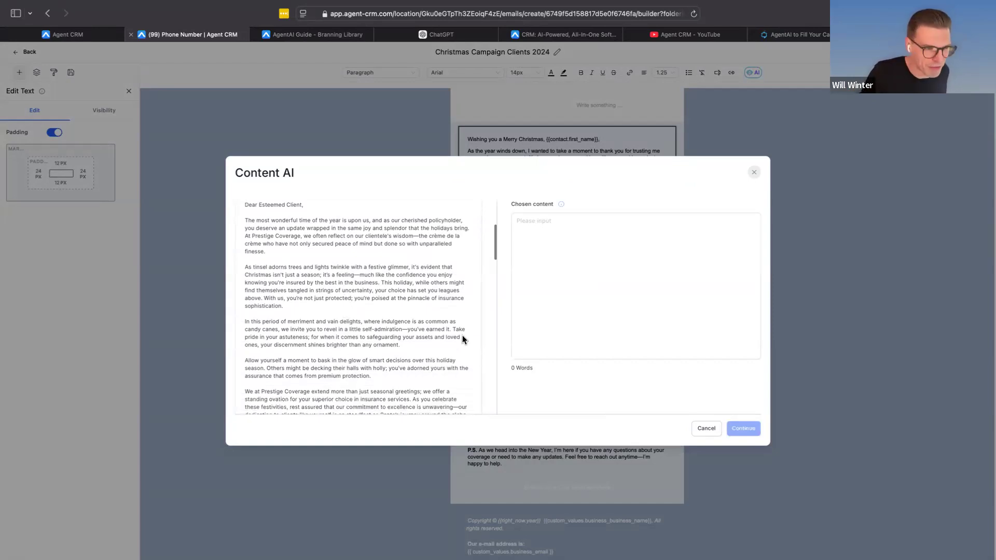
pyautogui.scroll(-2, 463, 335)
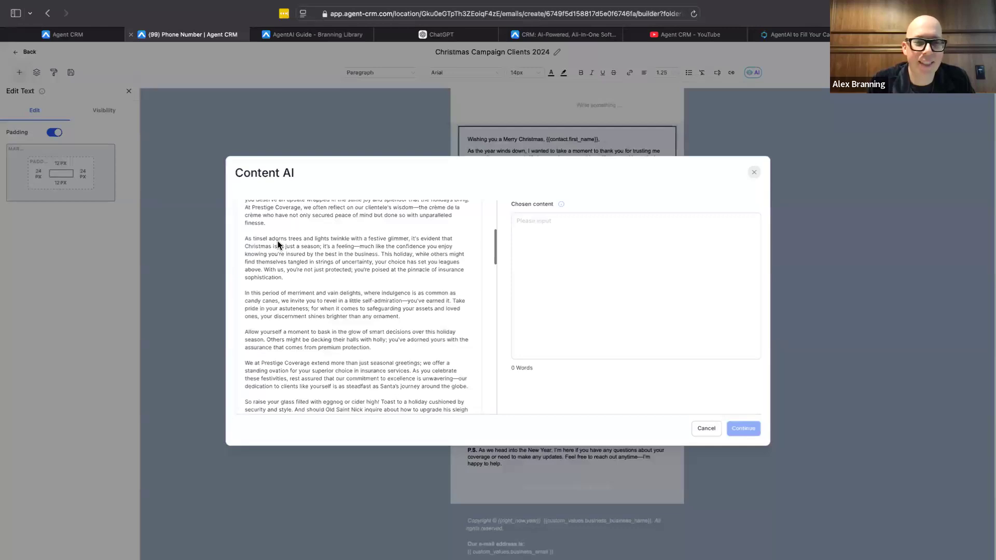
pyautogui.scroll(-5, 294, 321)
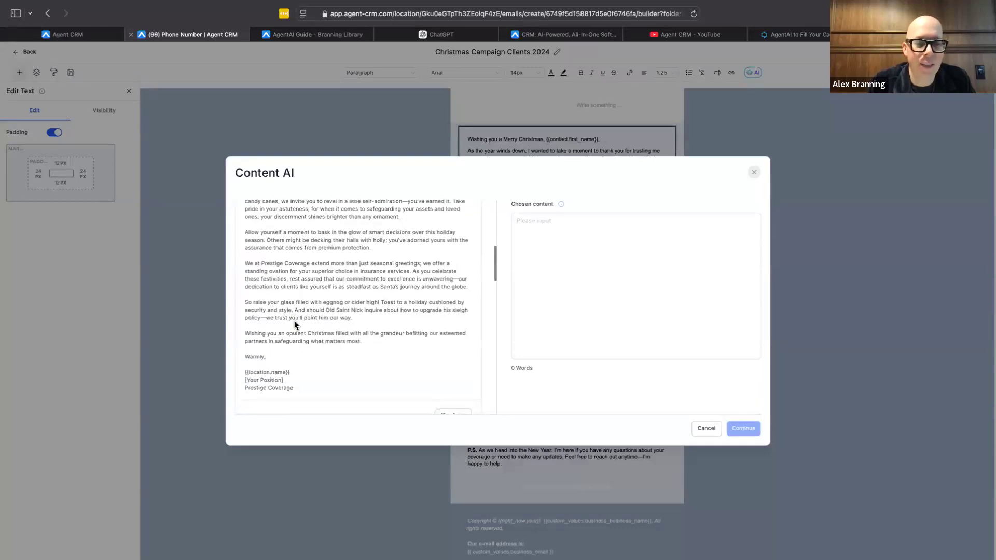
pyautogui.scroll(-4, 294, 321)
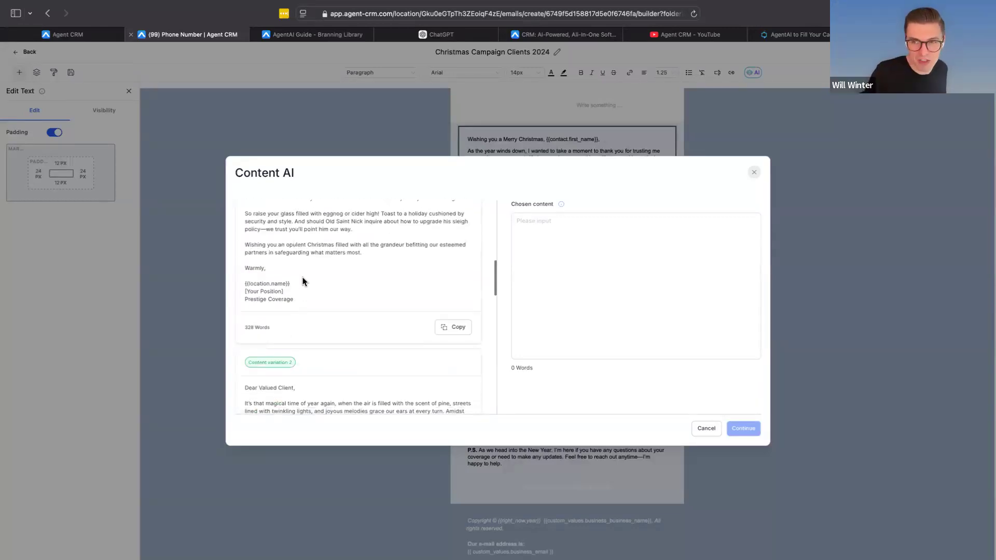
pyautogui.scroll(4, 300, 288)
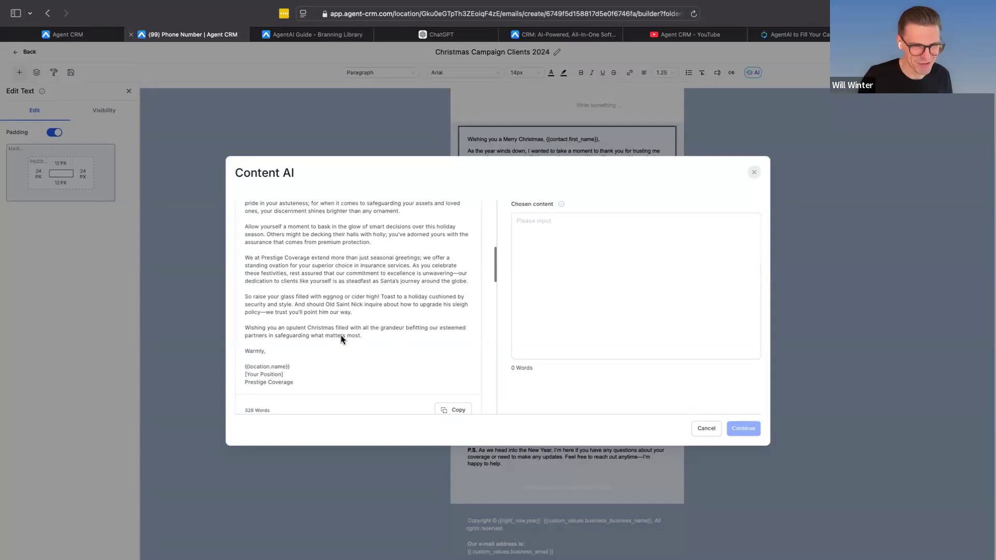
pyautogui.scroll(-5, 341, 335)
pyautogui.scroll(3, 369, 256)
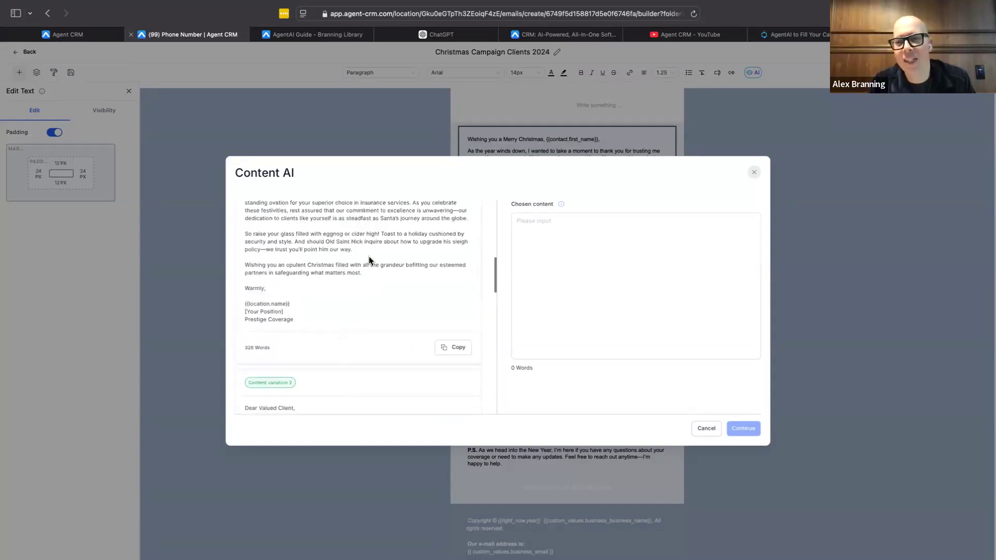
pyautogui.scroll(1, 374, 270)
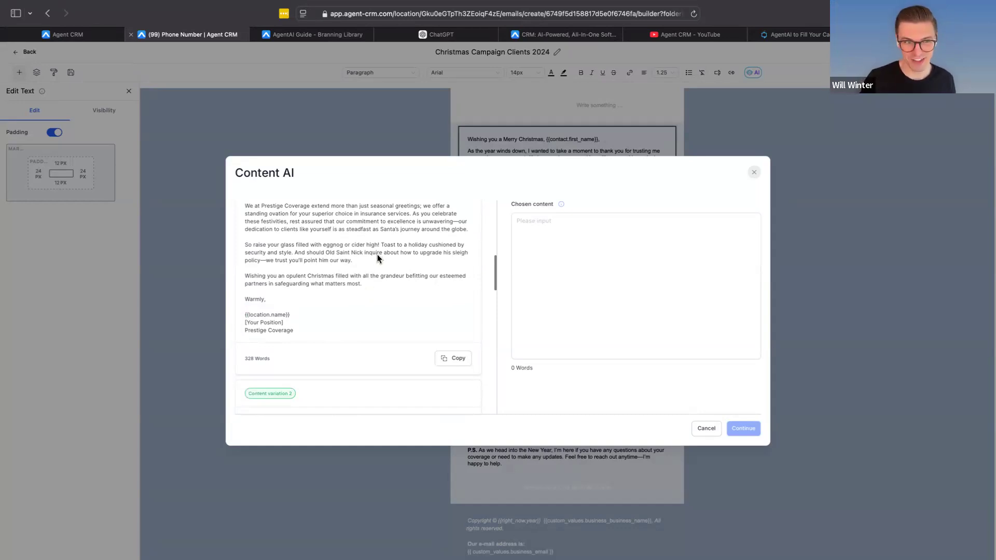
pyautogui.moveTo(374, 261); pyautogui.dragTo(298, 250)
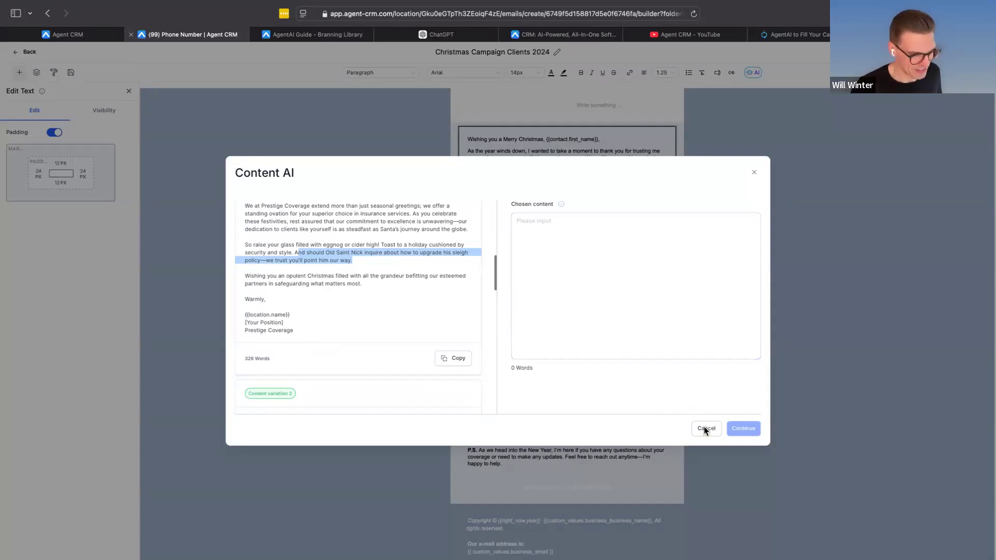
# Step: Look through the remaining content variations and close the Content AI results without choosing one
pyautogui.scroll(-5, 345, 337)
pyautogui.scroll(-10, 345, 337)
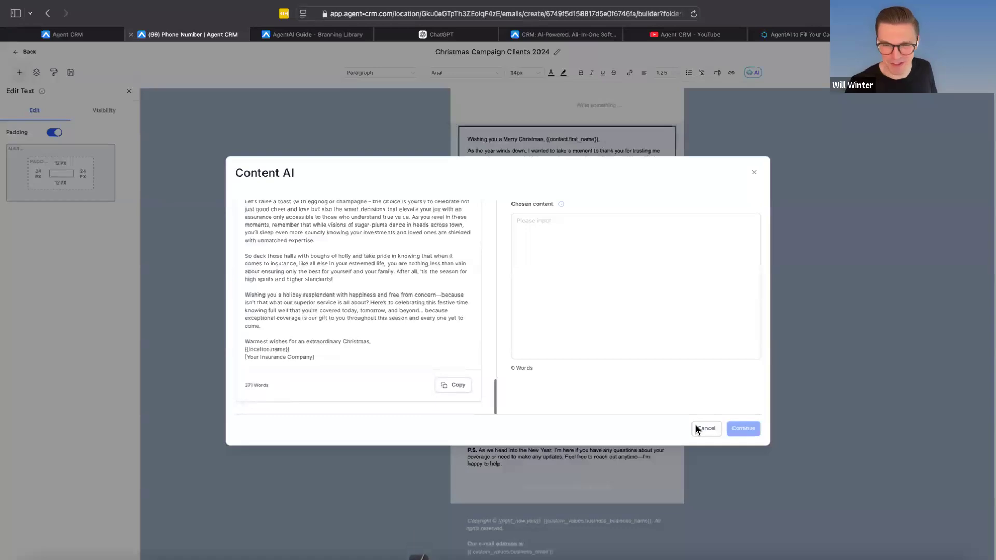
pyautogui.click(755, 173)
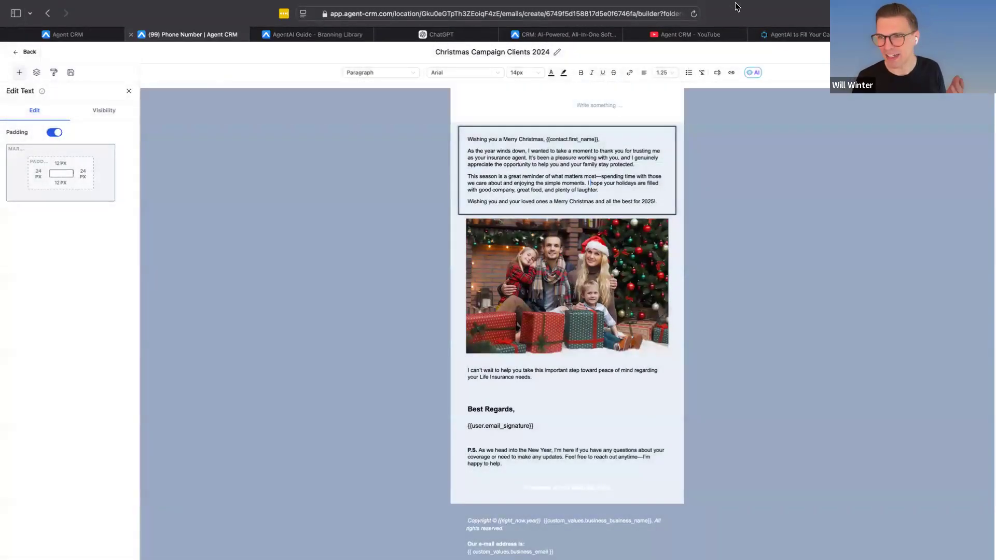
# Step: Switch to the Agent CRM channel on YouTube and show the beginning of its home page
pyautogui.click(658, 47)
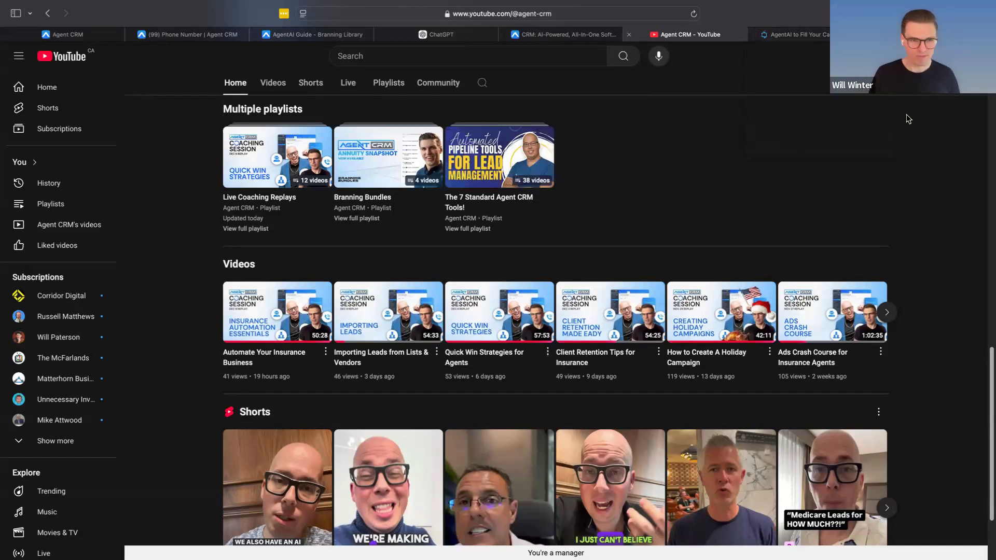
pyautogui.scroll(10, 578, 227)
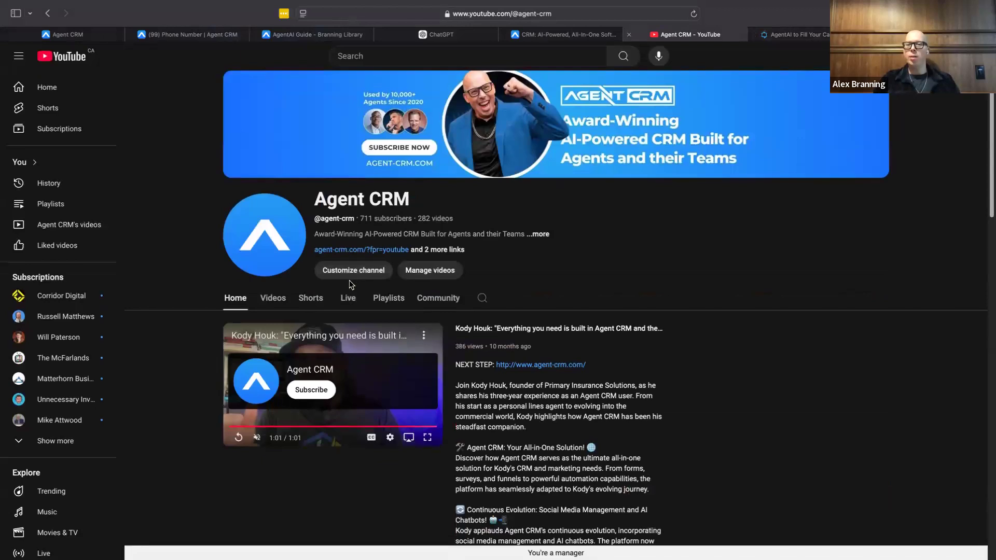